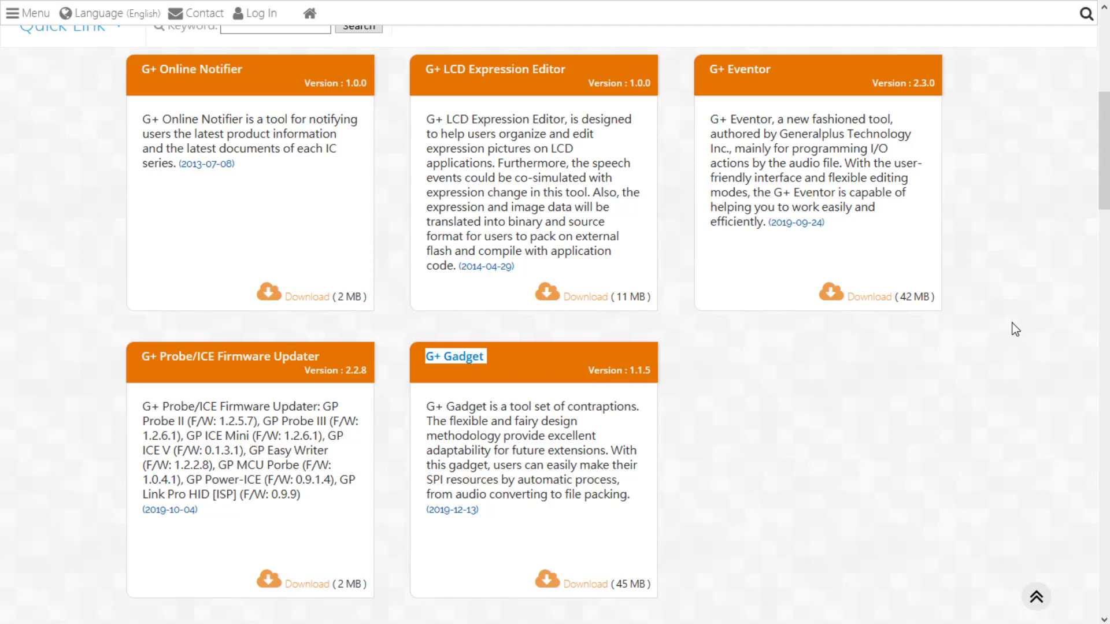
# Start the G+ Eventor 2.3.0 download from Development Helper Tools and cancel the save prompt
pyautogui.click(906, 491)
pyautogui.scroll(1, 985, 499)
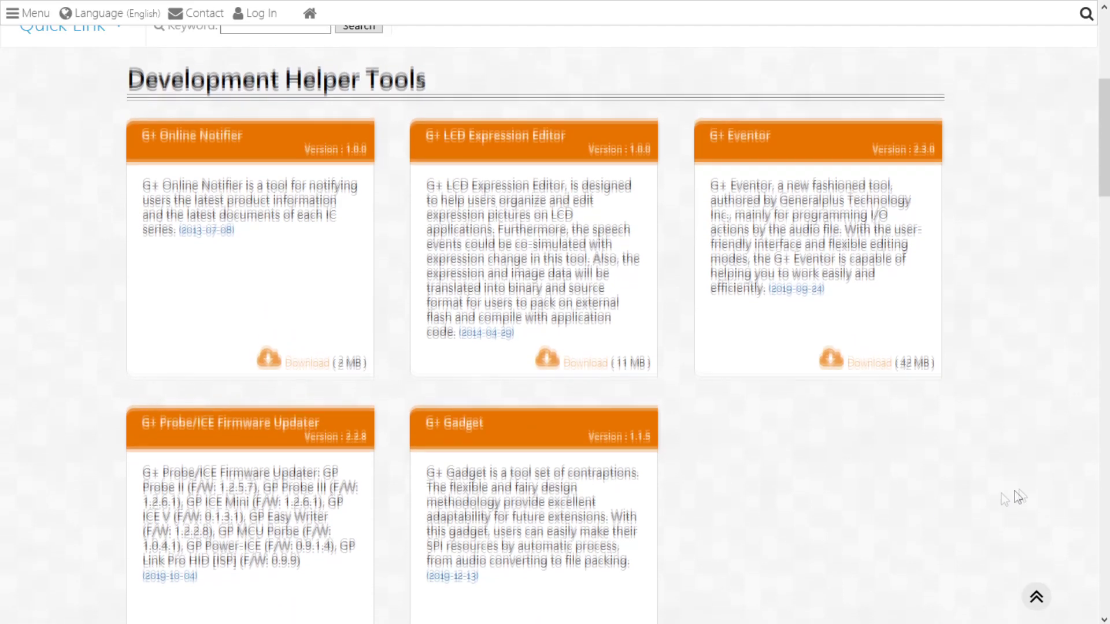
pyautogui.moveTo(736, 147); pyautogui.dragTo(780, 147)
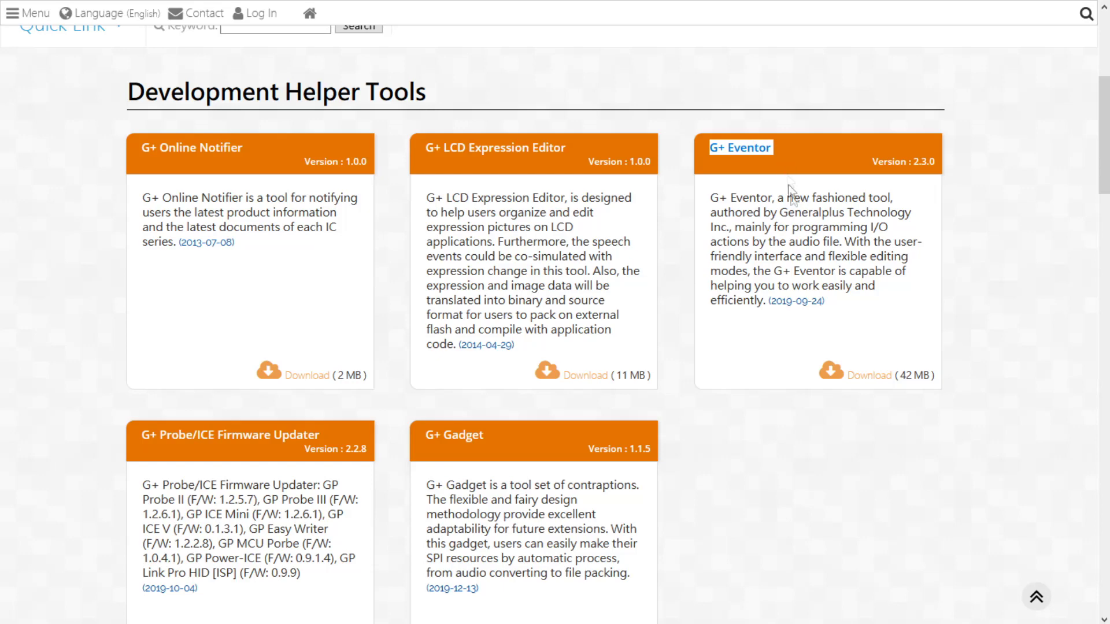
pyautogui.click(866, 376)
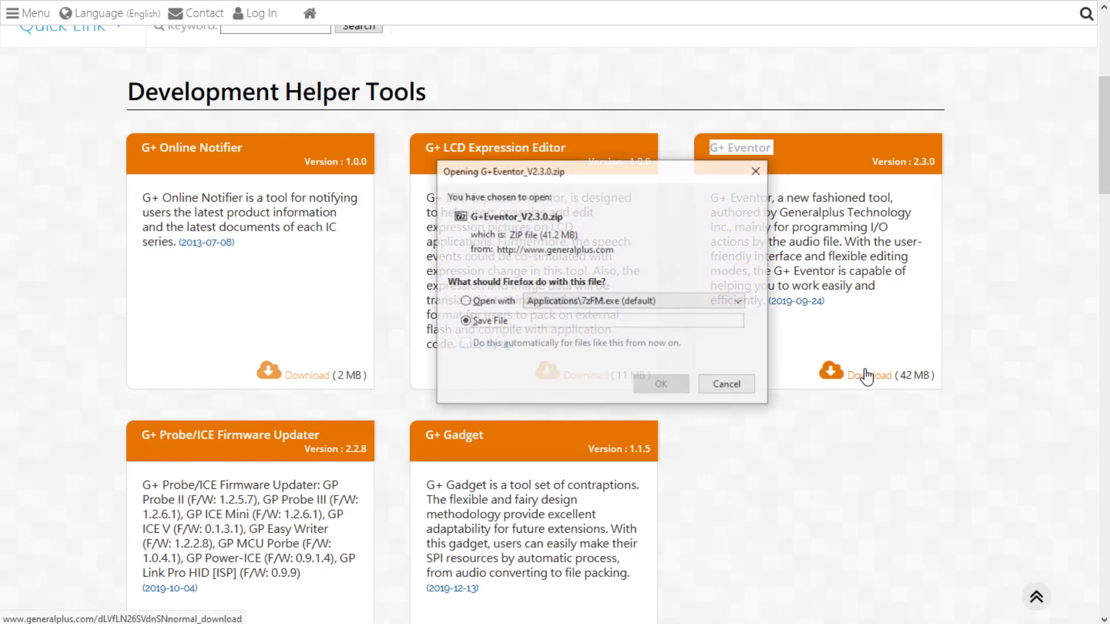
pyautogui.click(733, 384)
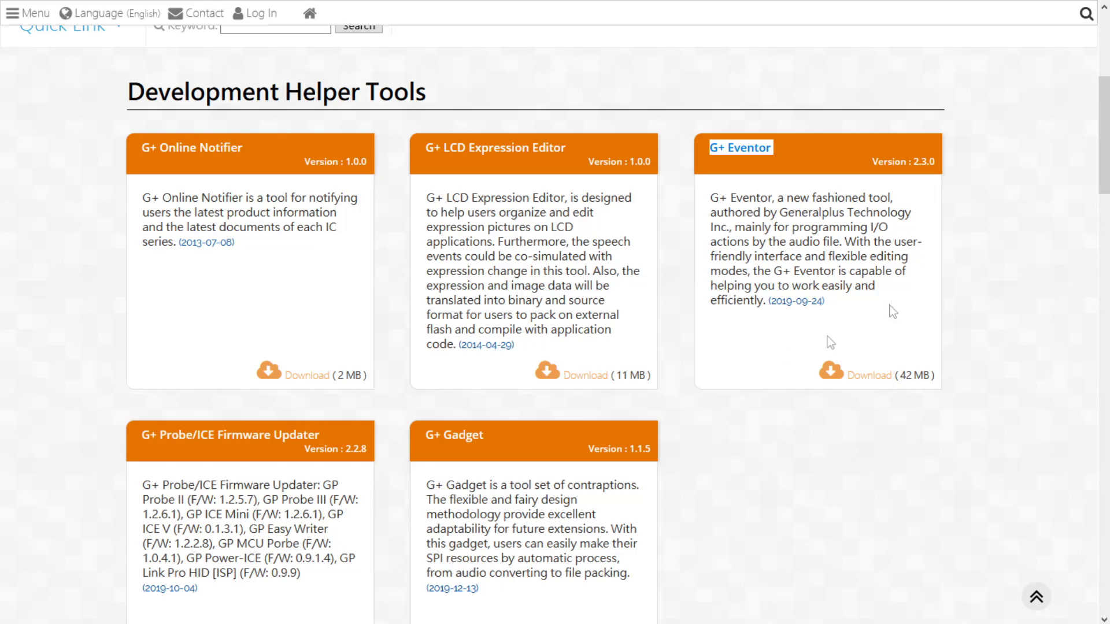
pyautogui.click(1018, 238)
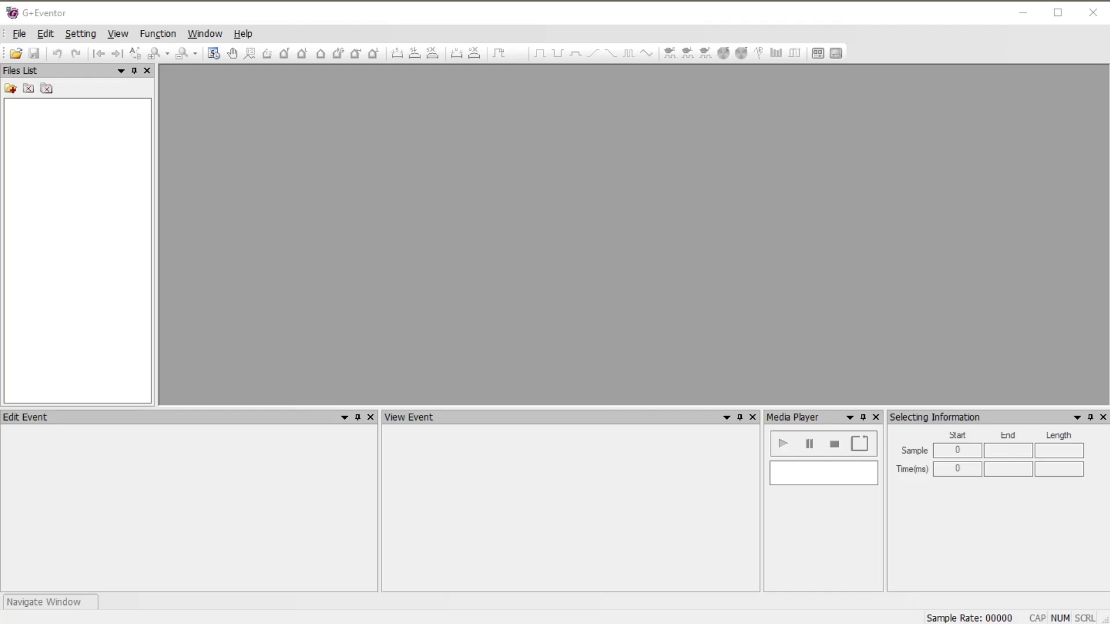
# In G+Eventor, add 5-1.wav, 11-1.wav, 11-2.wav, 12-1.wav and 12-2.wav from the WAV folder to the Files List
pyautogui.click(10, 89)
pyautogui.scroll(-2, 148, 312)
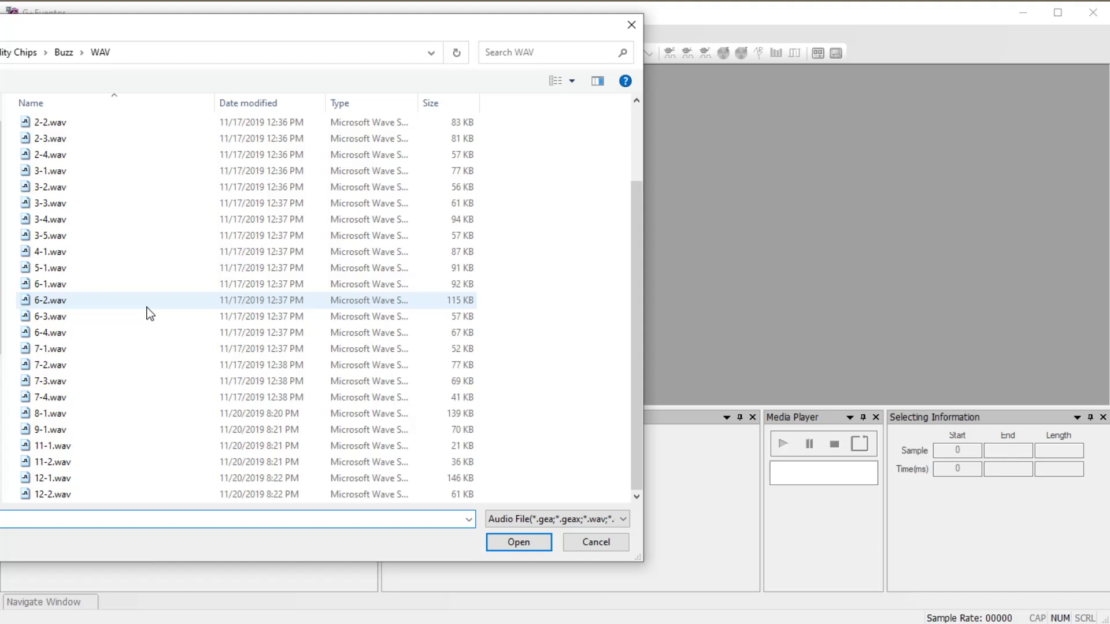
pyautogui.click(95, 446)
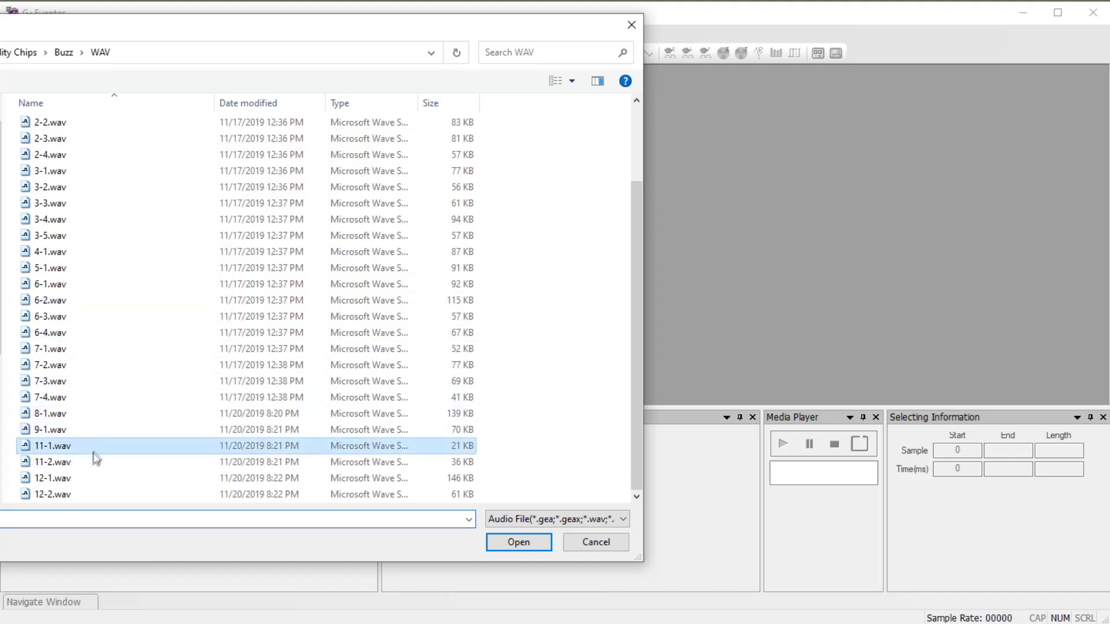
pyautogui.keyDown('shift'); pyautogui.click(75, 491); pyautogui.keyUp('shift')
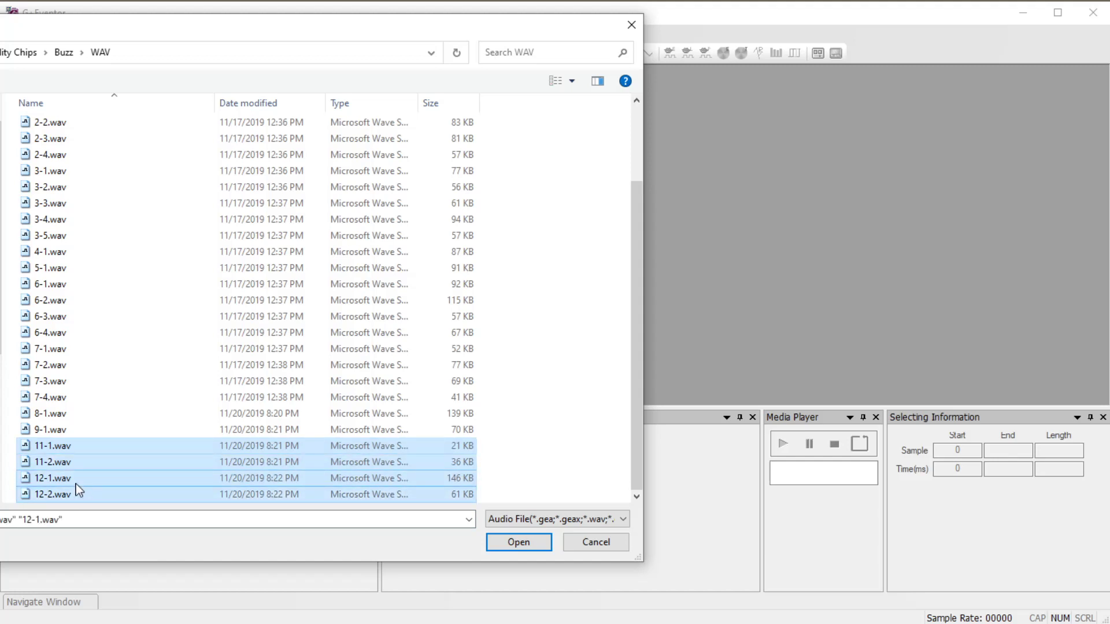
pyautogui.keyDown('ctrl'); pyautogui.click(68, 268); pyautogui.keyUp('ctrl')
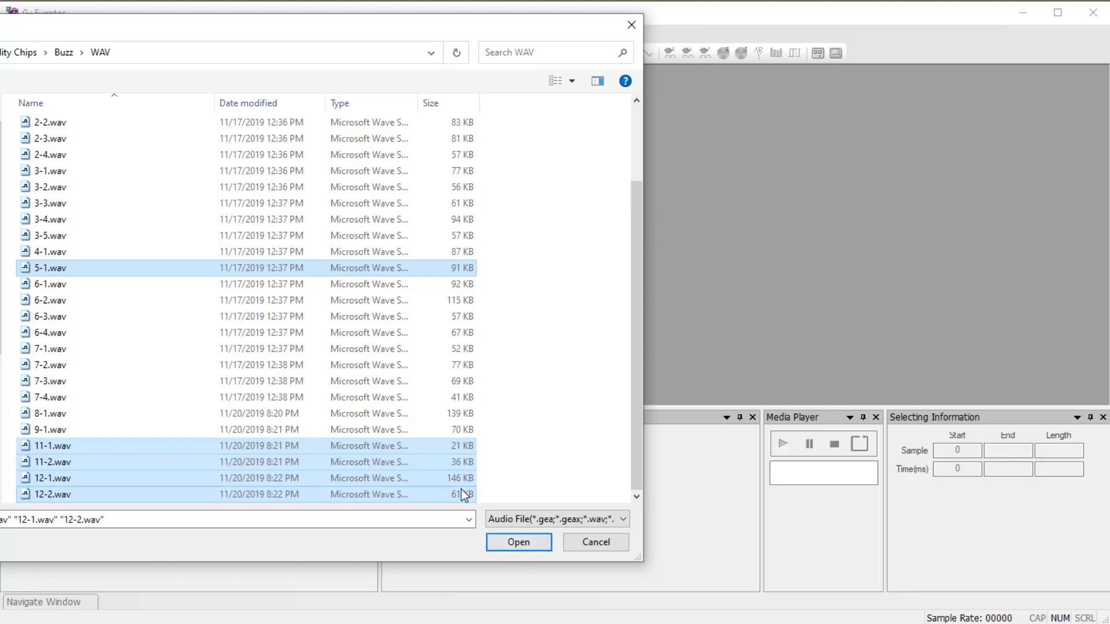
pyautogui.click(520, 539)
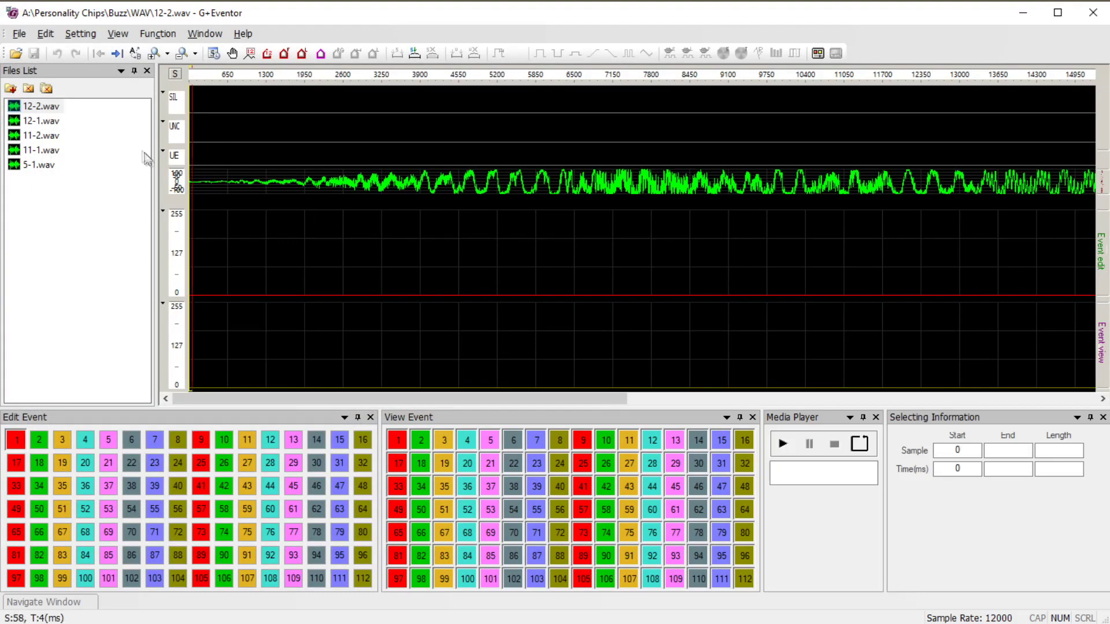
# Open 11-1.wav from the Files List and play its audio
pyautogui.doubleClick(41, 151)
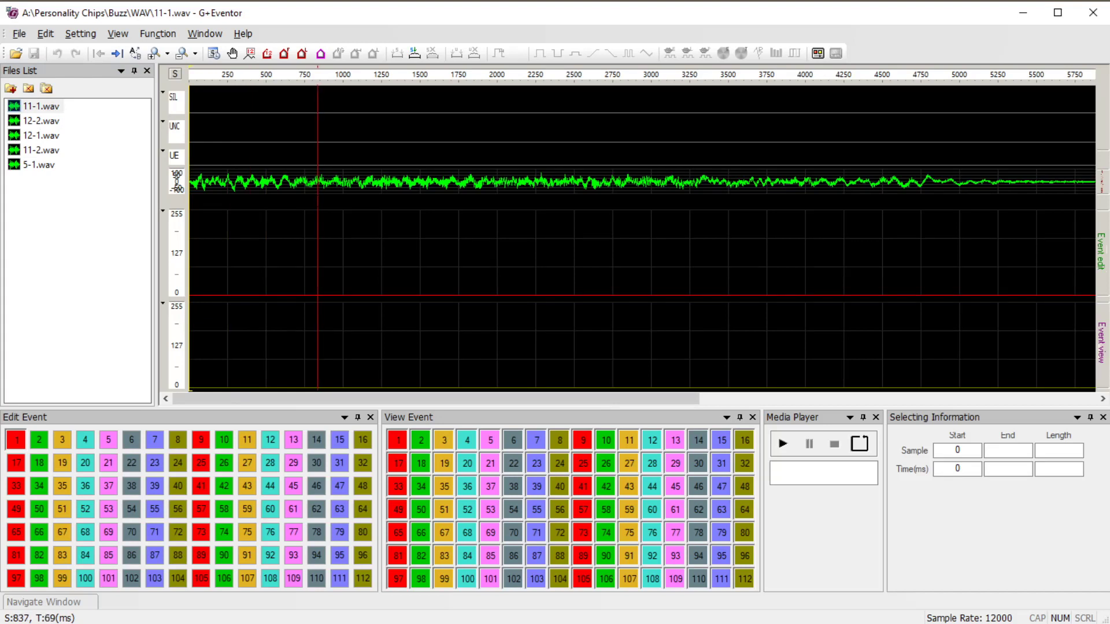
pyautogui.scroll(-2, 318, 231)
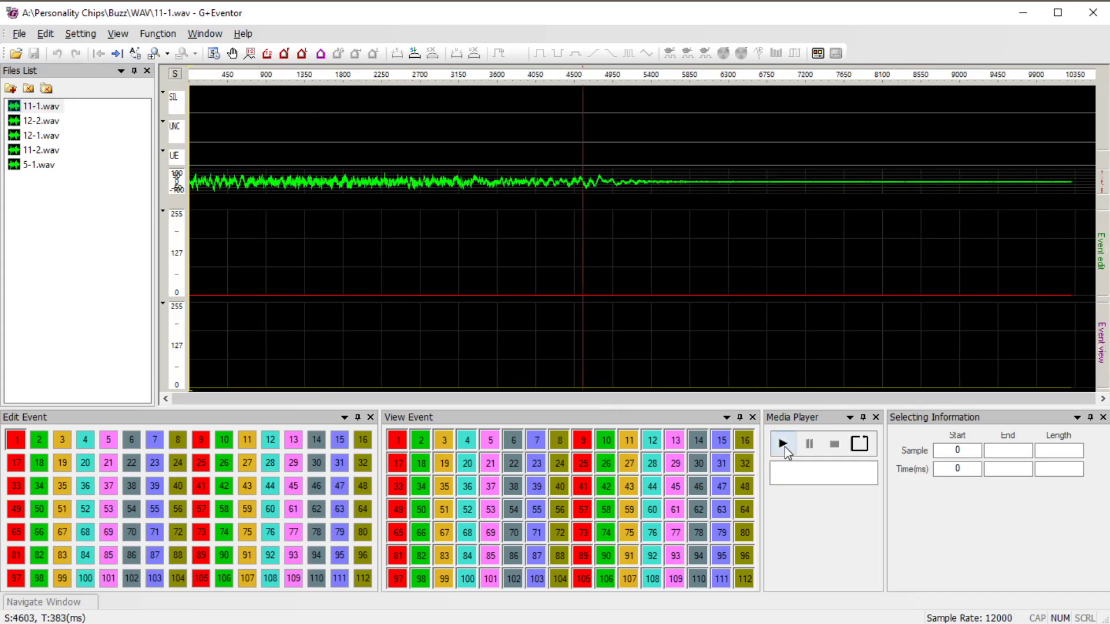
pyautogui.click(783, 444)
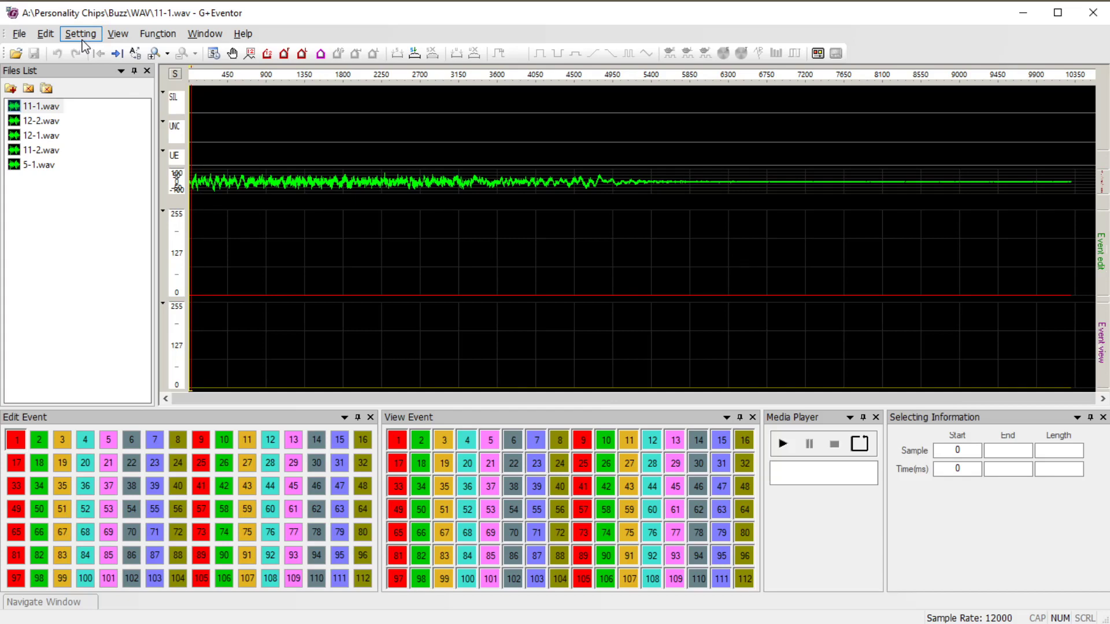
# Insert a user event in 11-1.wav with index 83 and subindex 3 at sample position 0
pyautogui.click(52, 36)
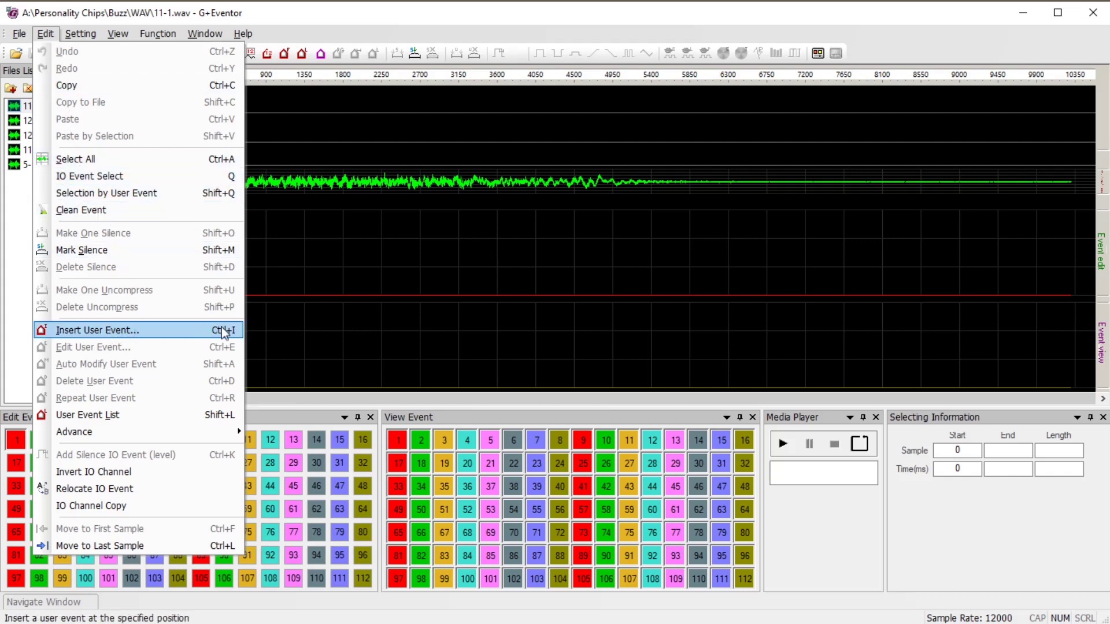
pyautogui.click(155, 344)
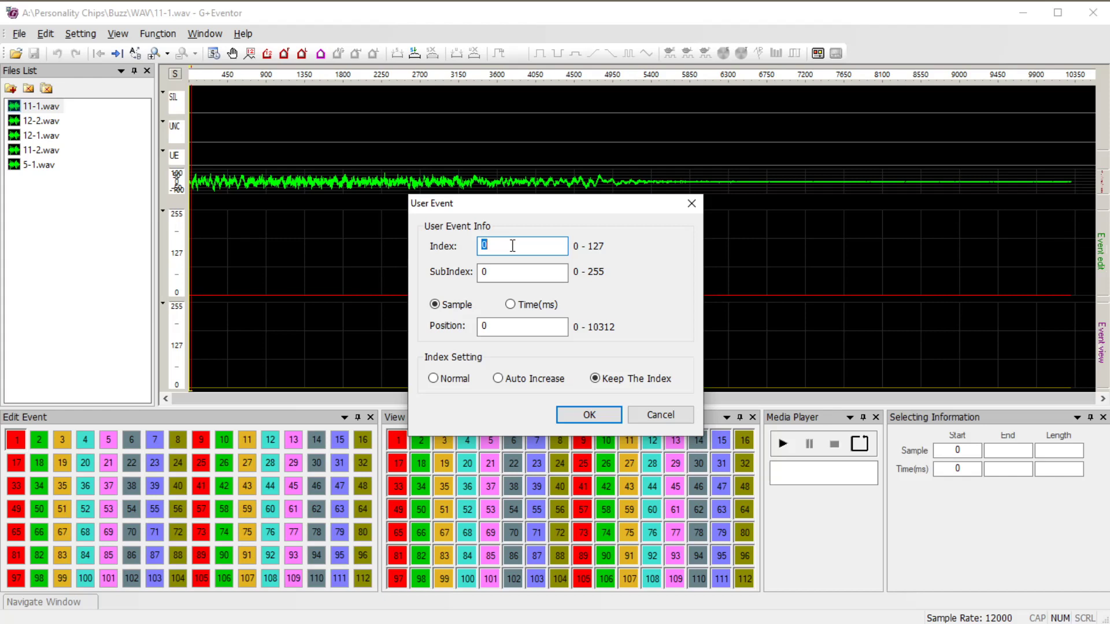
pyautogui.write('83')
pyautogui.click(500, 275)
pyautogui.doubleClick(500, 275)
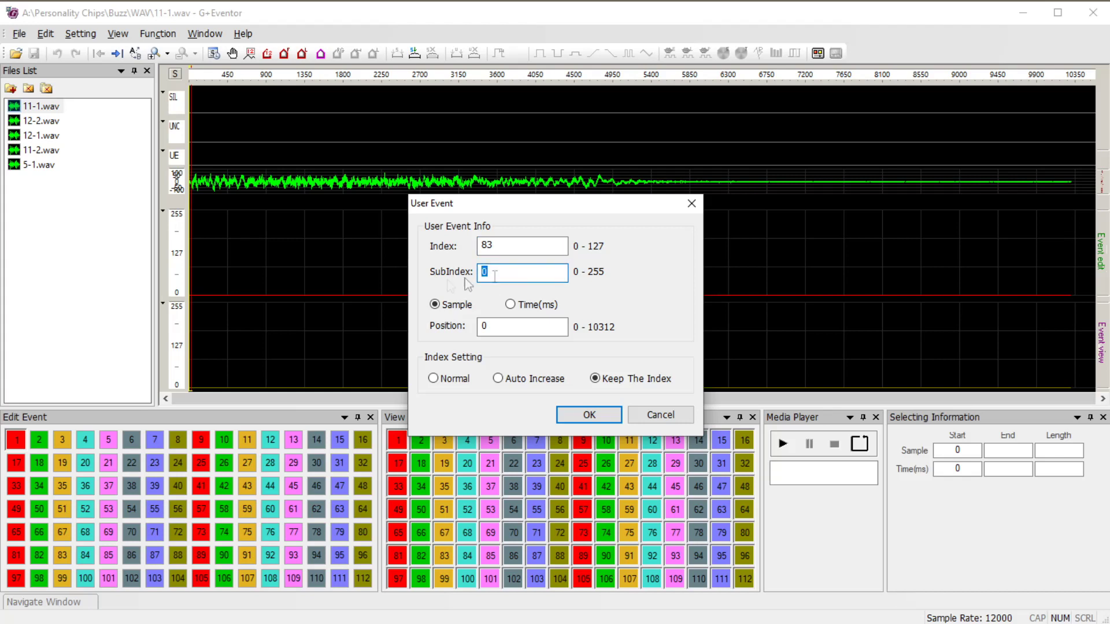
pyautogui.write('3')
pyautogui.click(535, 328)
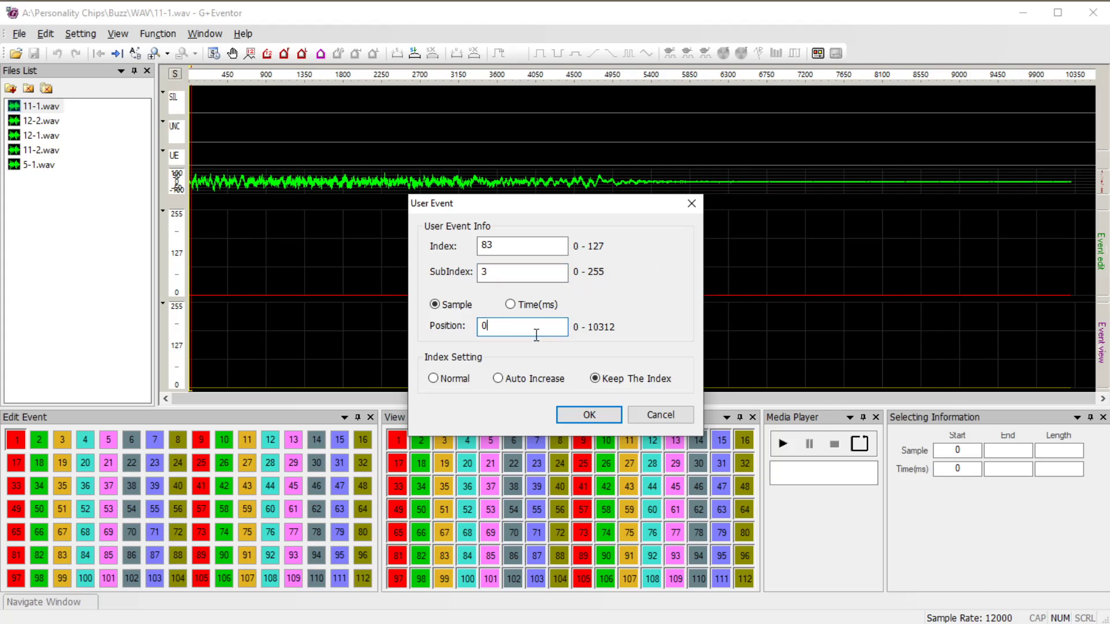
pyautogui.click(593, 416)
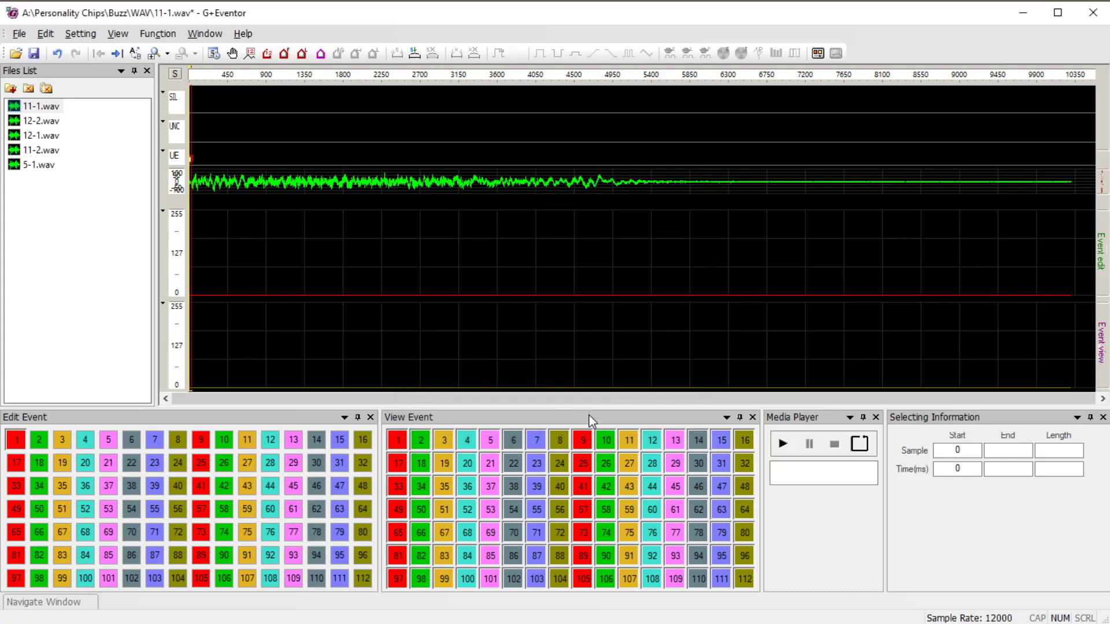
# Insert a second user event with index 84 and subindex 3 at sample position 0
pyautogui.press('Insert')
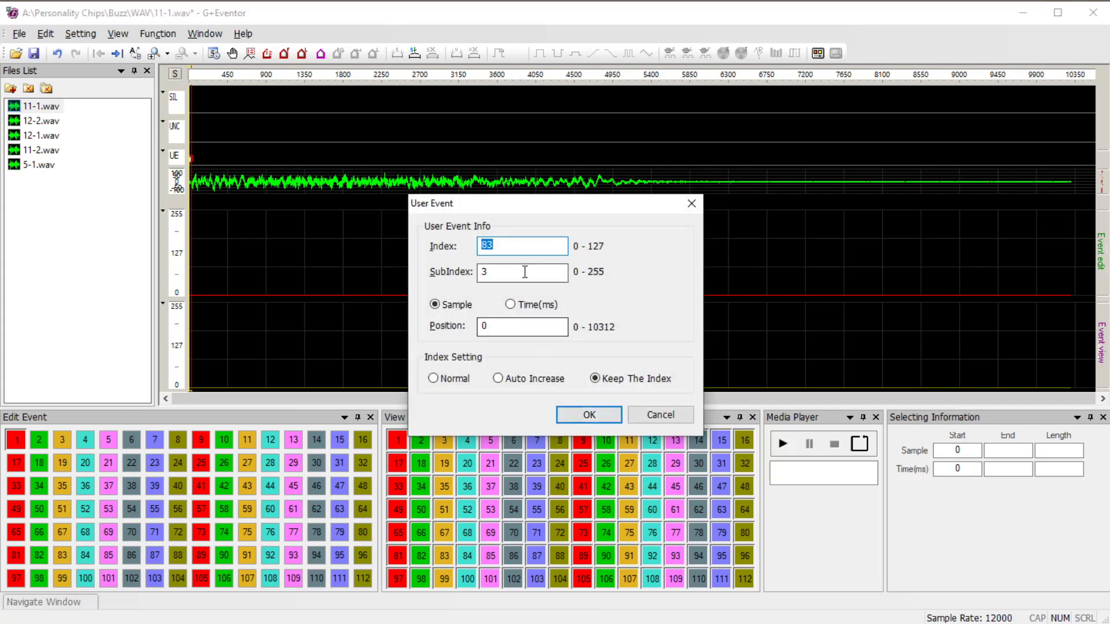
pyautogui.write('84')
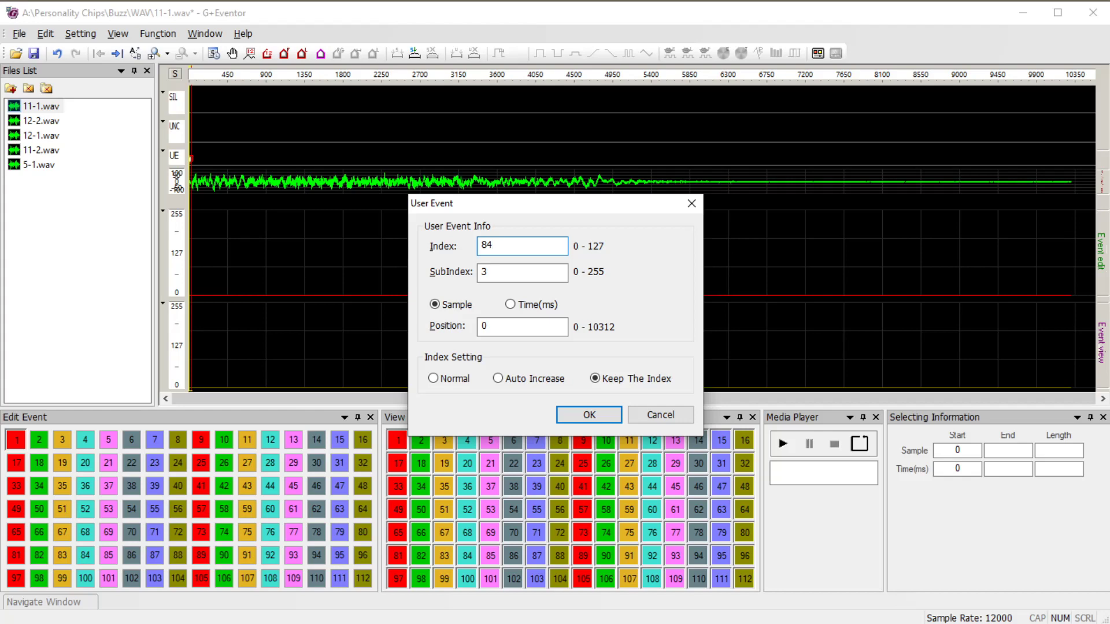
pyautogui.click(602, 421)
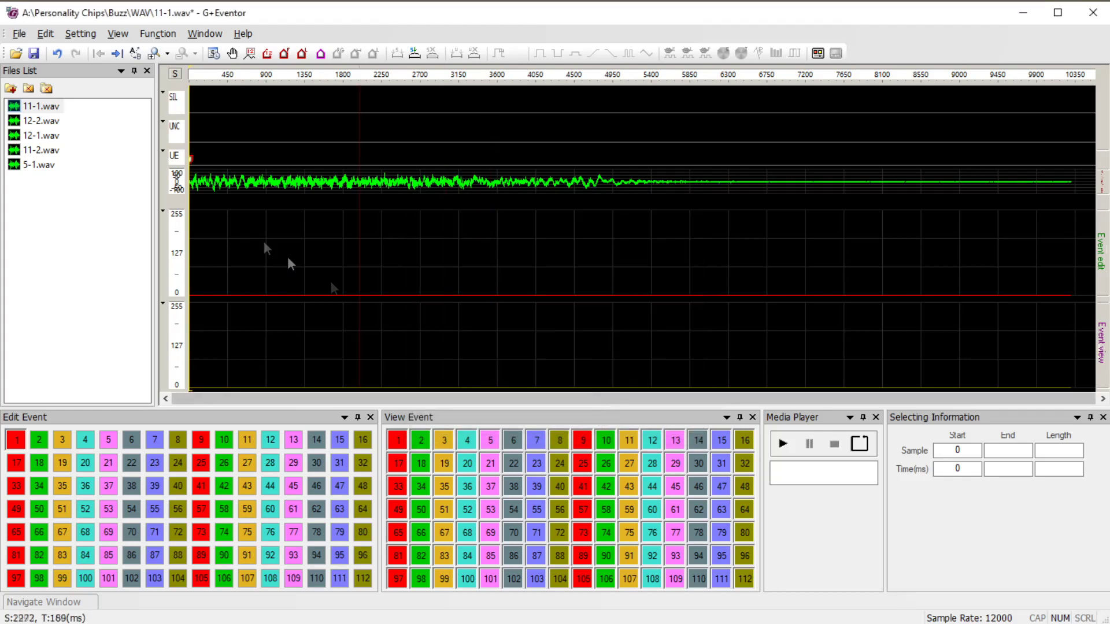
# Review the indexes, subindexes and positions in the User Event List, then close it
pyautogui.click(47, 35)
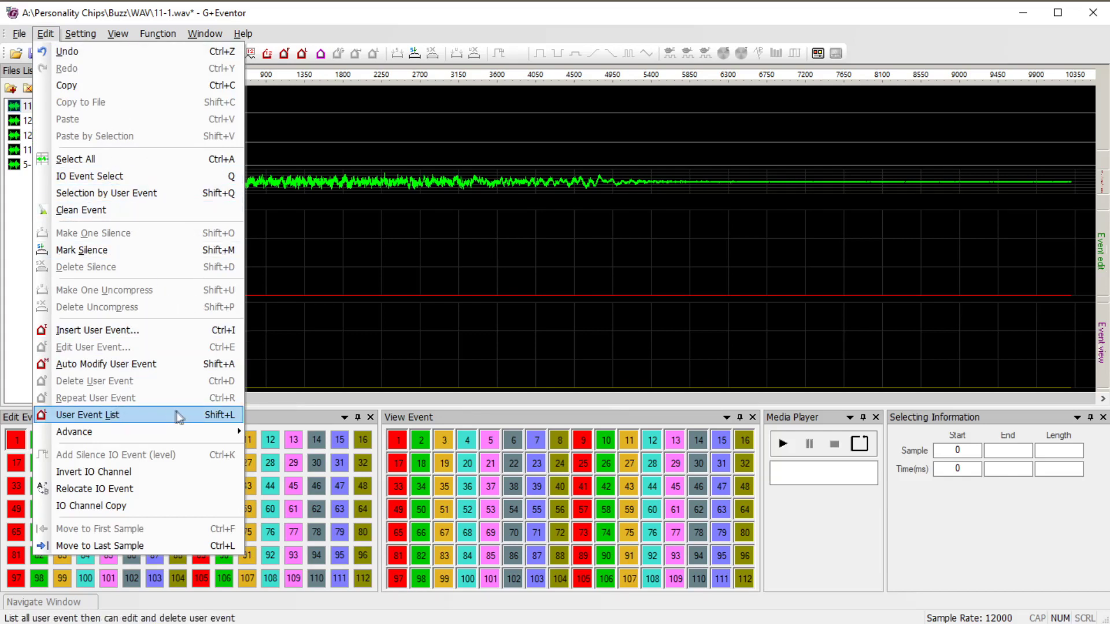
pyautogui.click(155, 414)
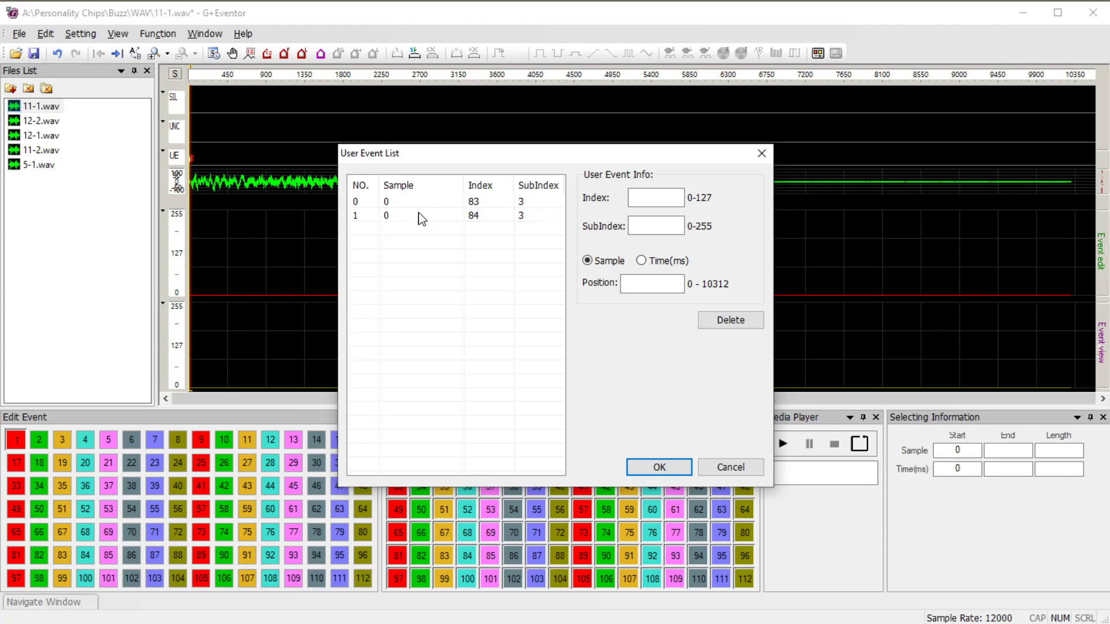
pyautogui.click(667, 466)
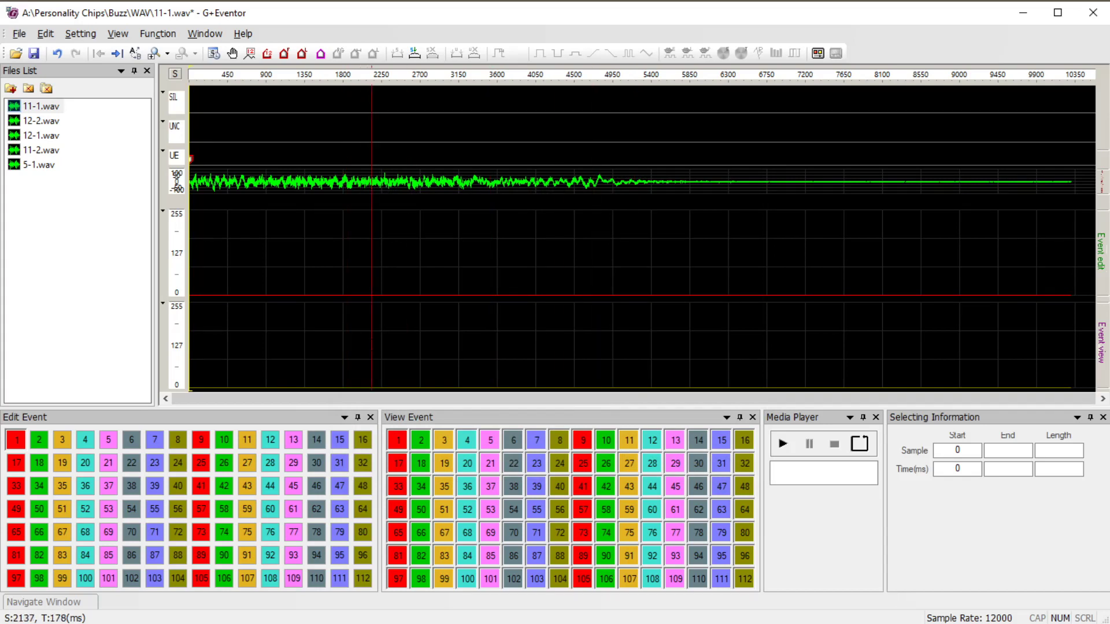
# Apply a Ramp Down from level 255 to 0 across all samples on event channel 5 and save the file
pyautogui.click(86, 440)
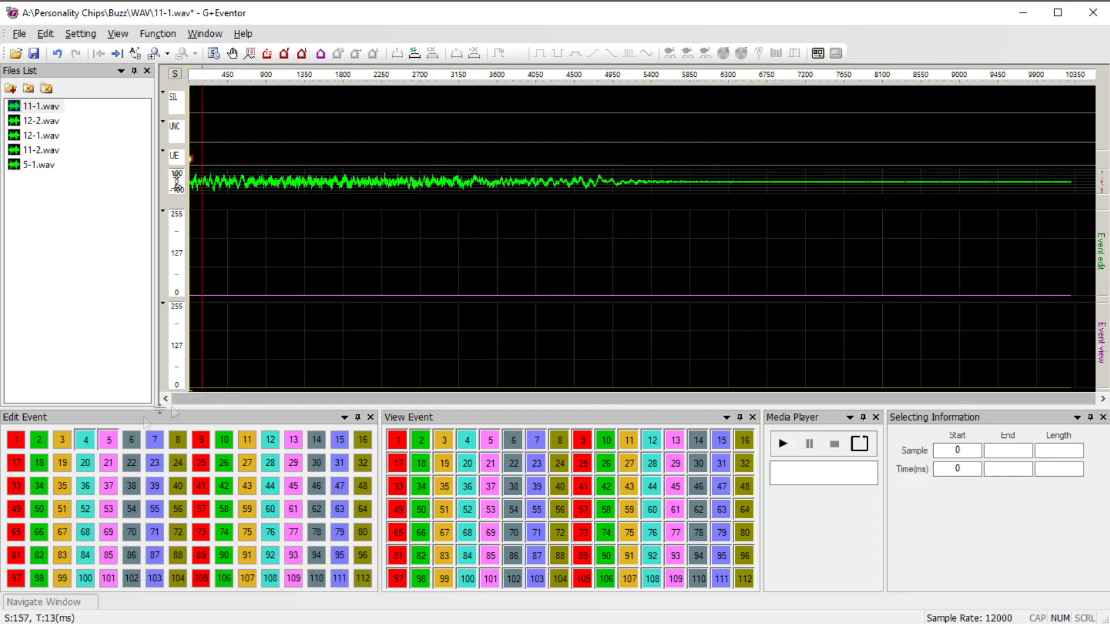
pyautogui.click(564, 246)
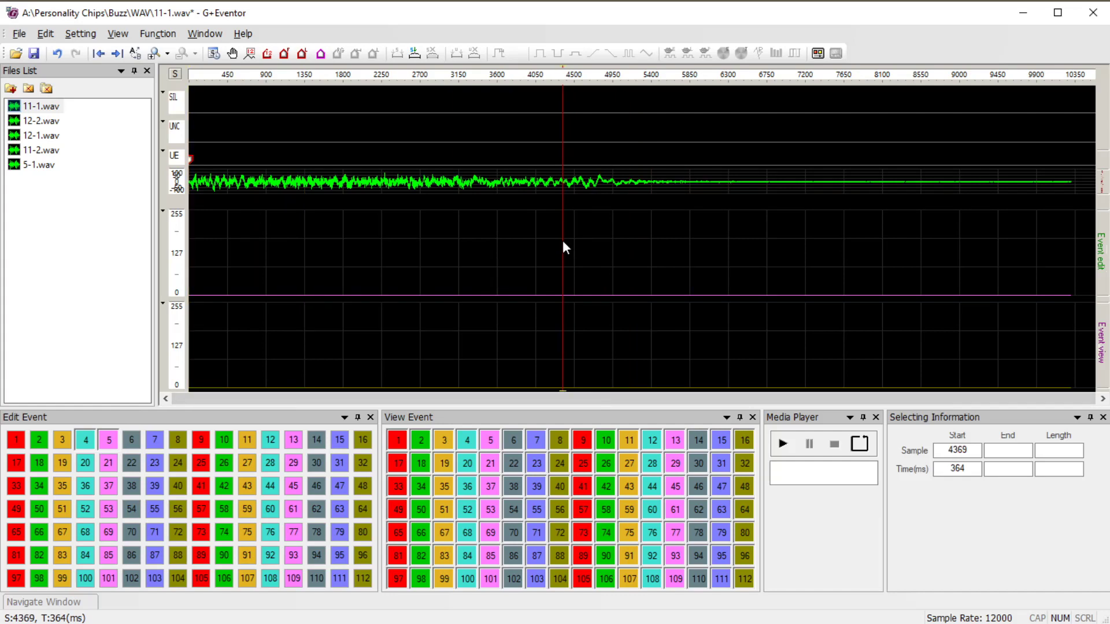
pyautogui.click(46, 33)
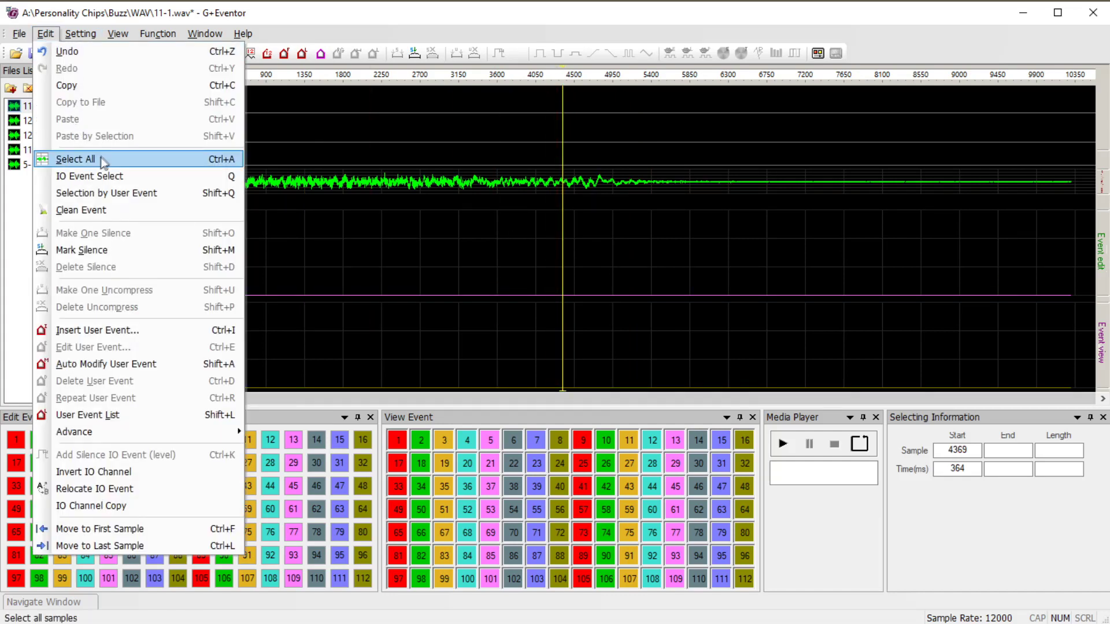
pyautogui.click(218, 168)
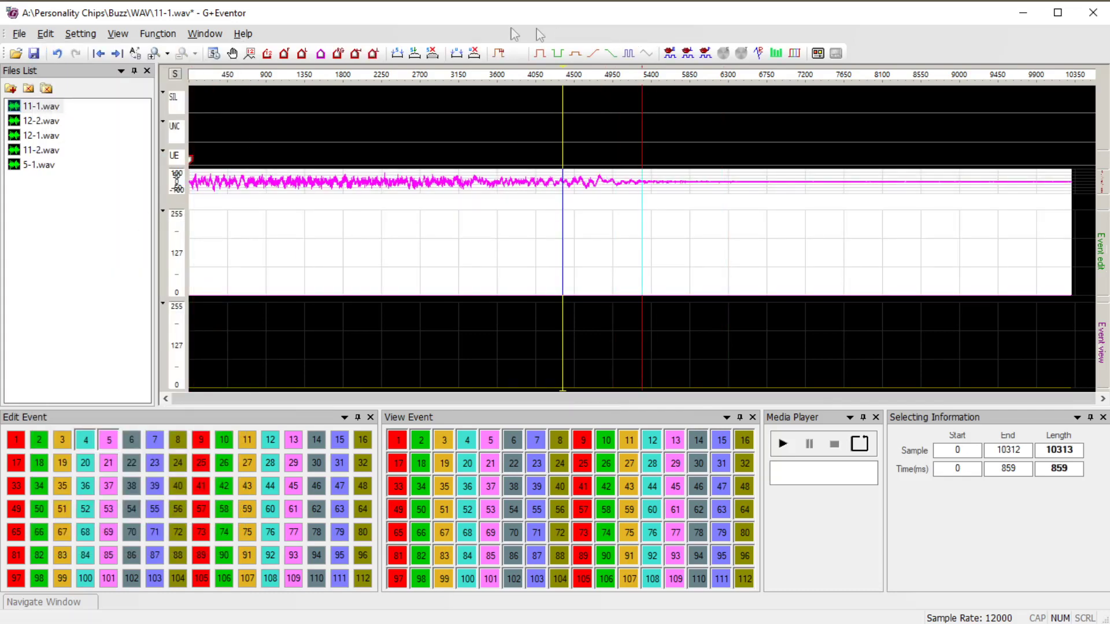
pyautogui.click(160, 35)
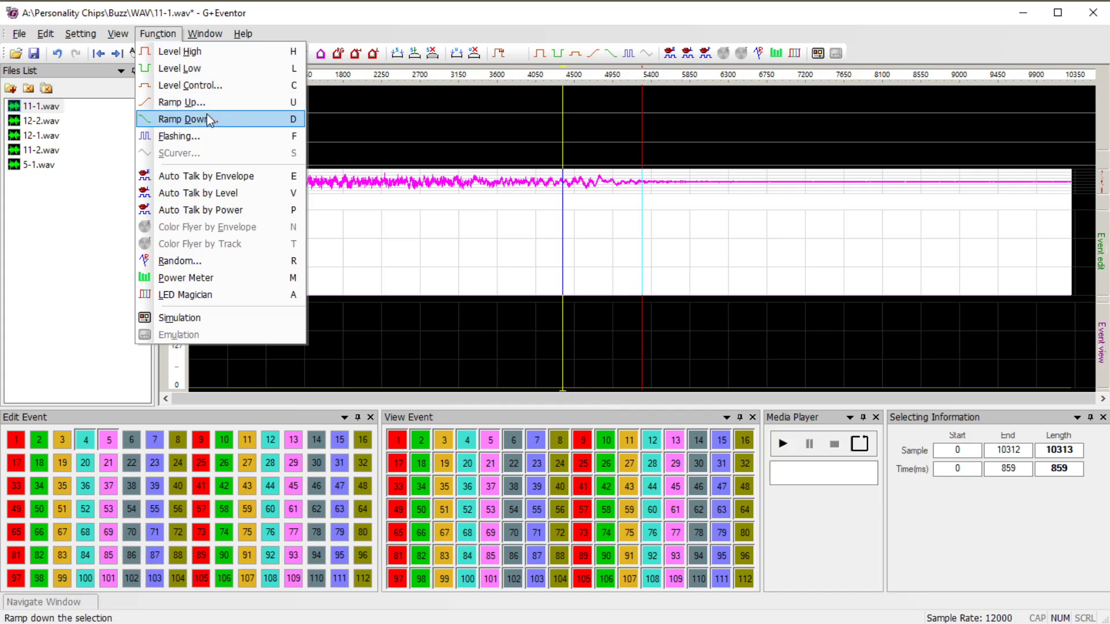
pyautogui.click(295, 120)
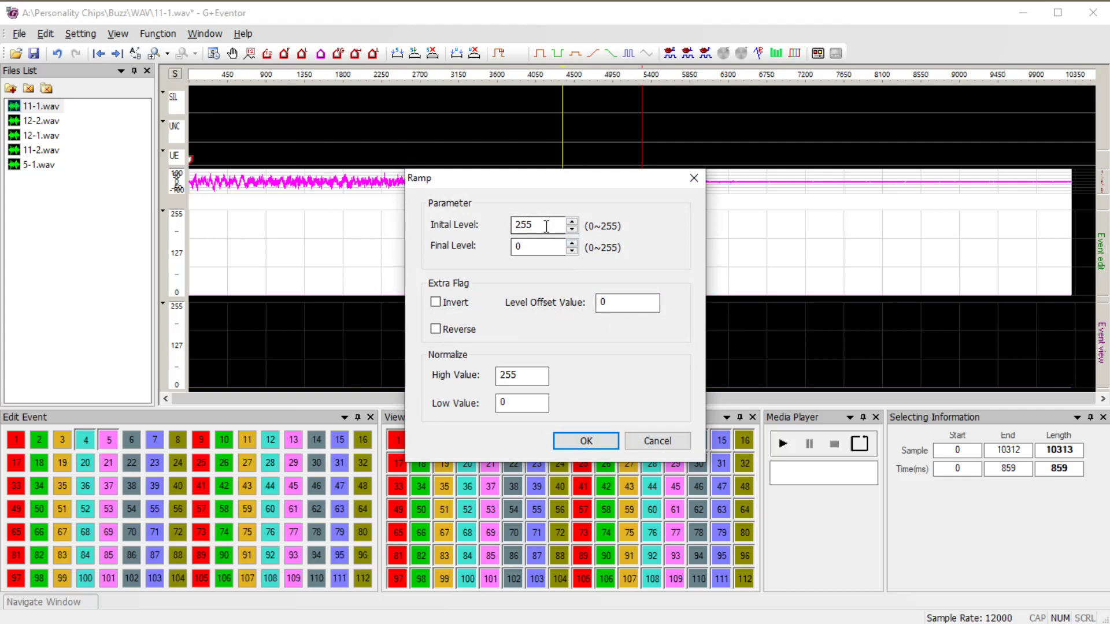
pyautogui.moveTo(548, 225); pyautogui.dragTo(500, 228)
pyautogui.click(517, 247)
pyautogui.click(585, 441)
pyautogui.click(449, 289)
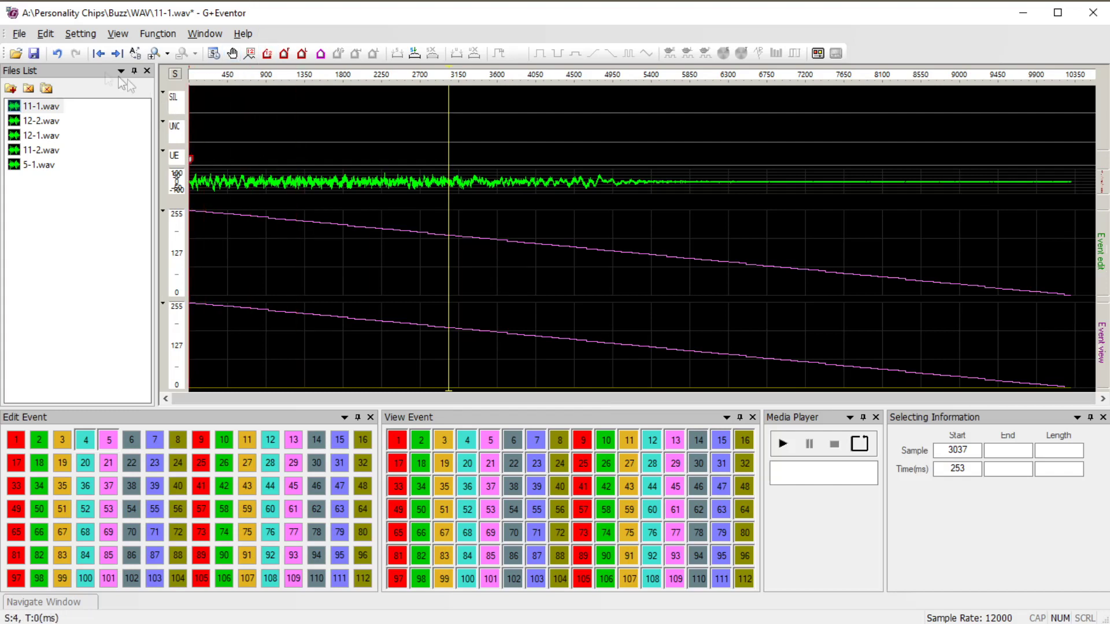
pyautogui.click(35, 54)
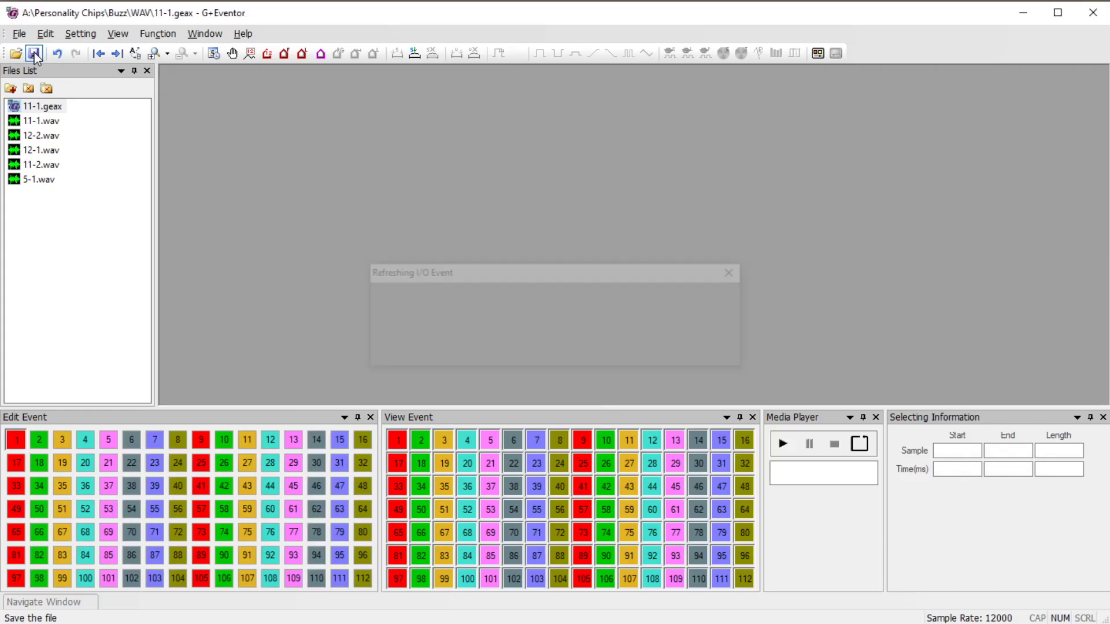
# Open 11-2.wav and insert two user events with subindex 3 at sample position 0, giving the second one index 84
pyautogui.click(42, 168)
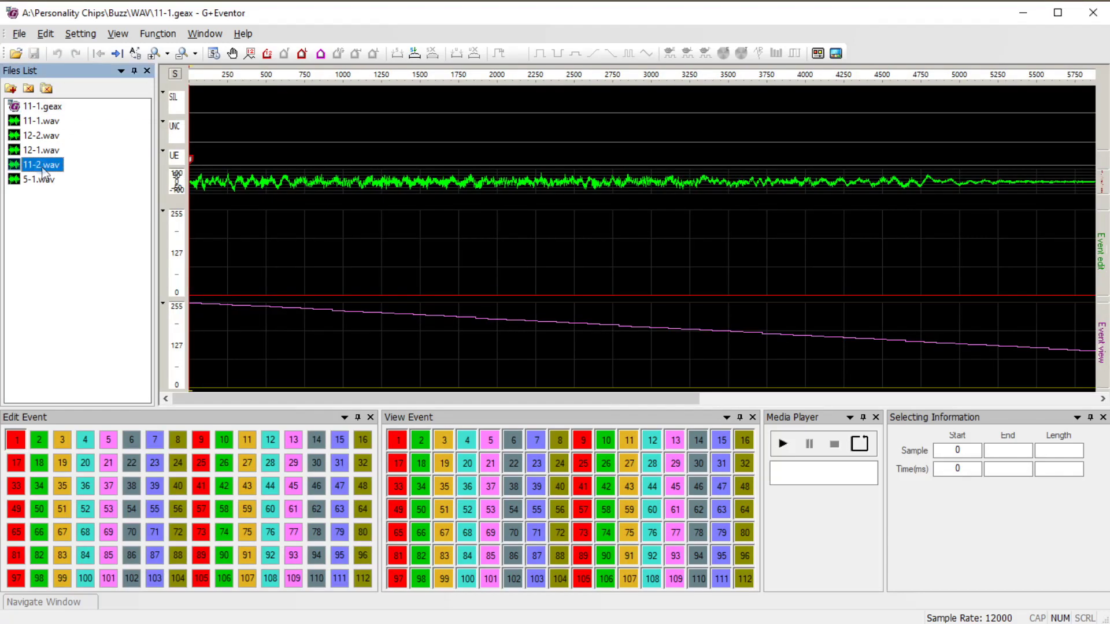
pyautogui.click(44, 171)
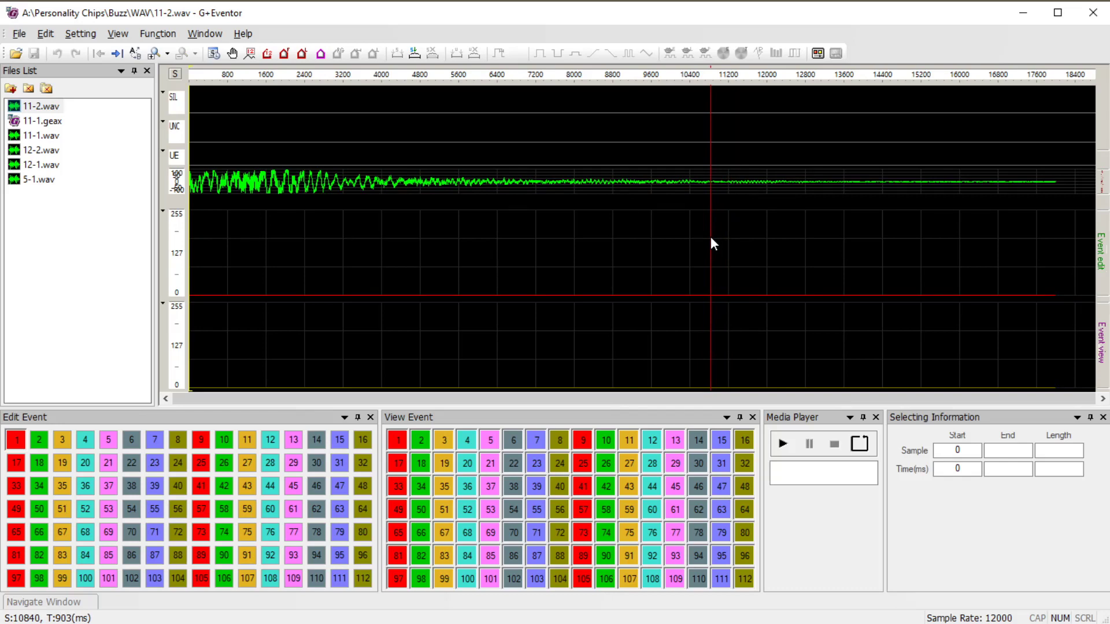
pyautogui.write('u84')
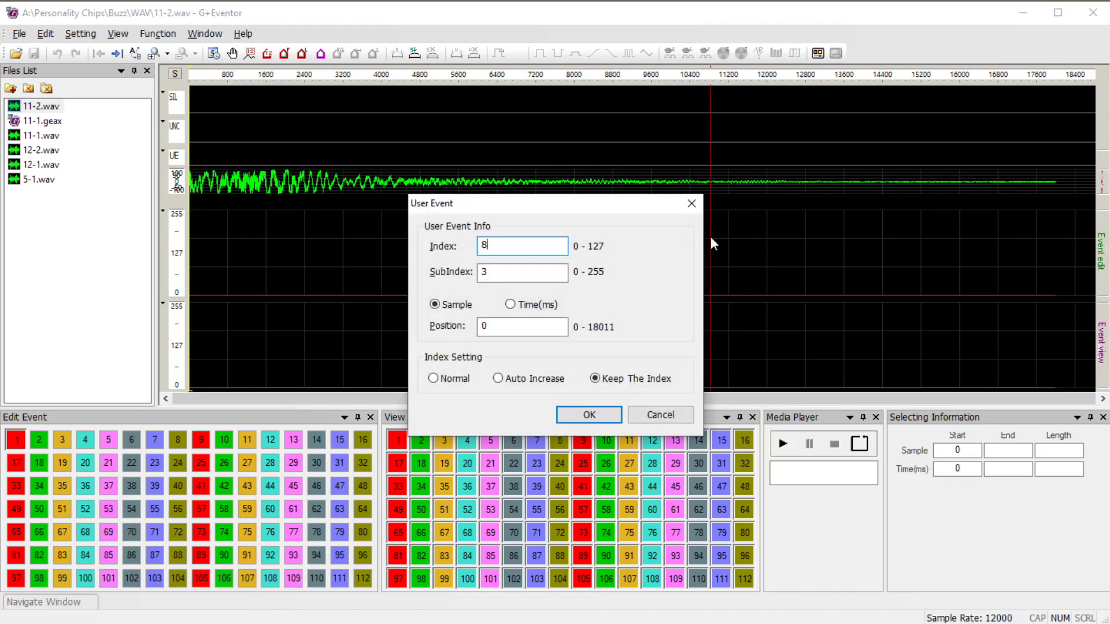
pyautogui.press('Return')
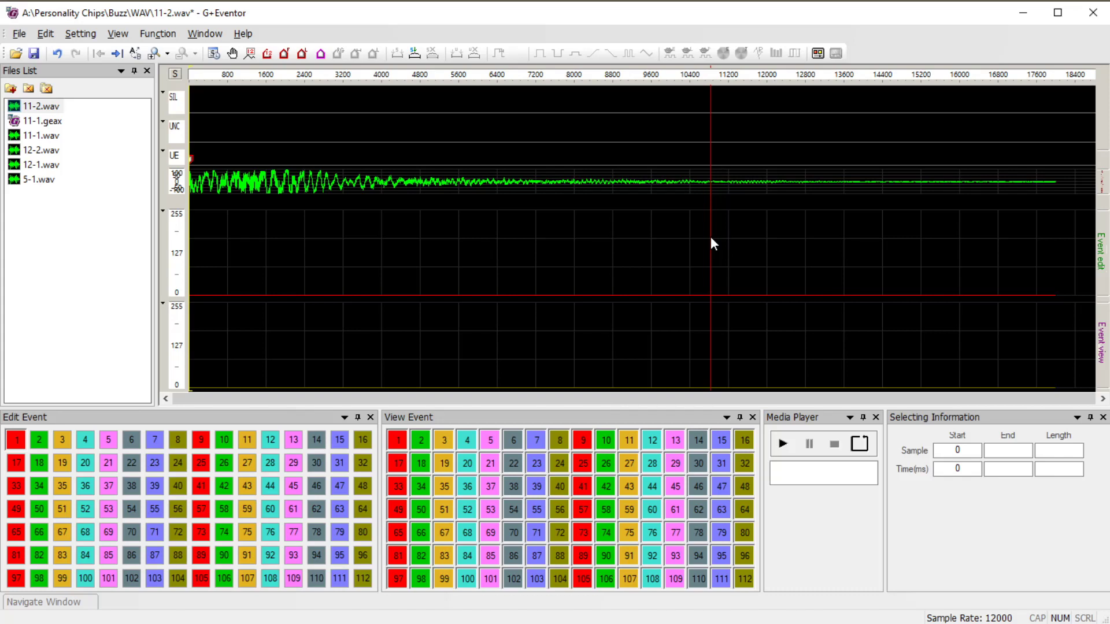
pyautogui.press('u')
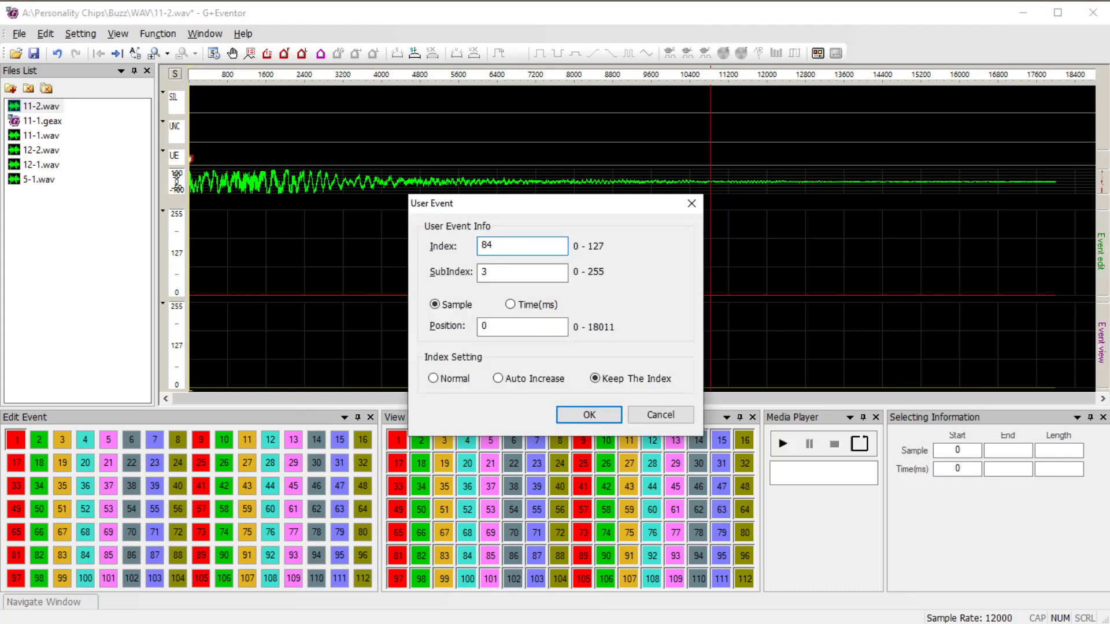
pyautogui.press('Return')
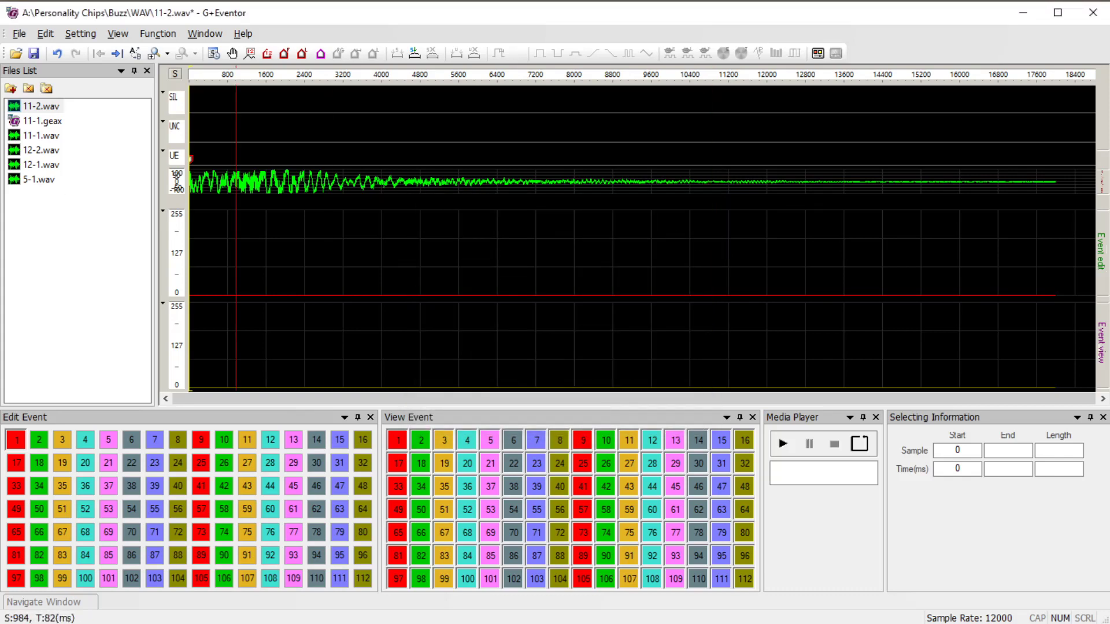
# Apply a Ramp Down from level 255 to 0 across all samples of 11-2.wav on event channels 4 and 5, and save the file
pyautogui.click(85, 440)
pyautogui.click(110, 443)
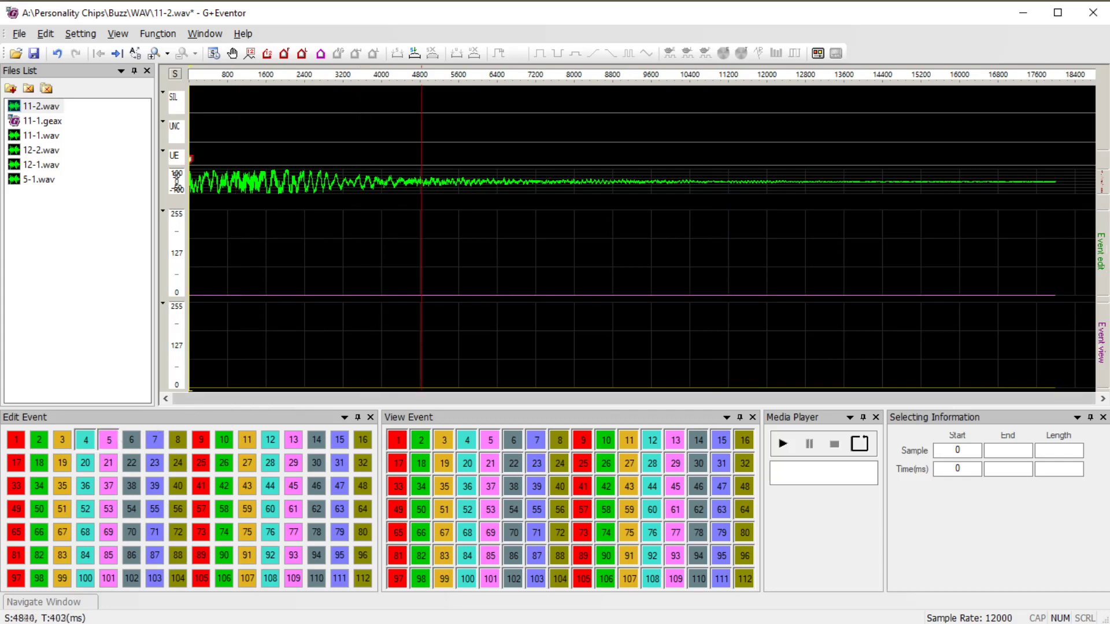
pyautogui.doubleClick(435, 243)
pyautogui.click(611, 53)
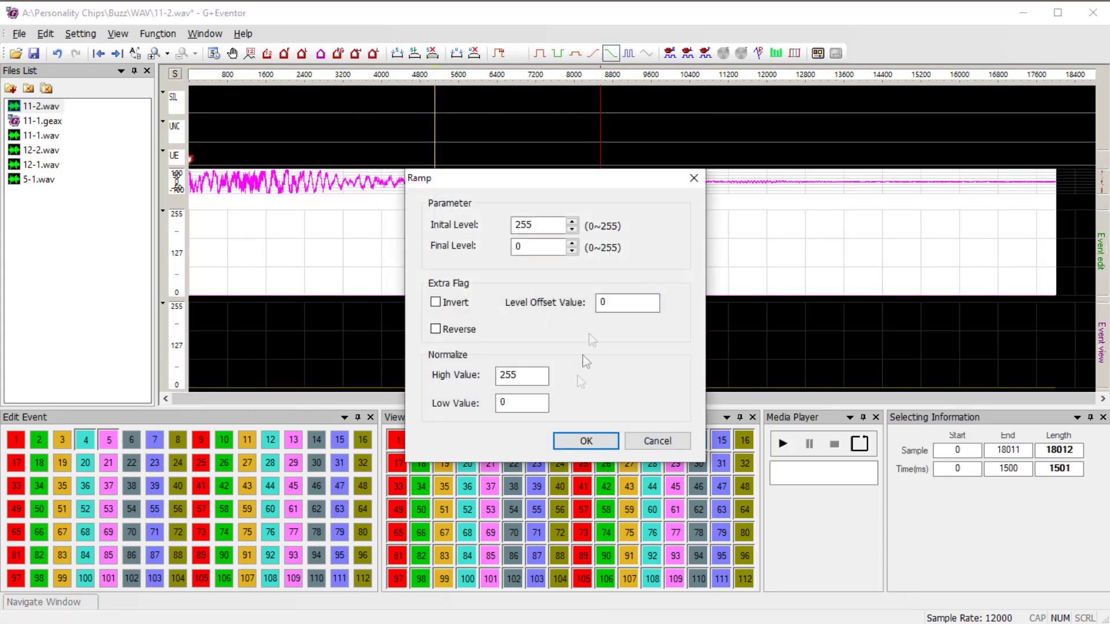
pyautogui.click(584, 441)
pyautogui.click(33, 54)
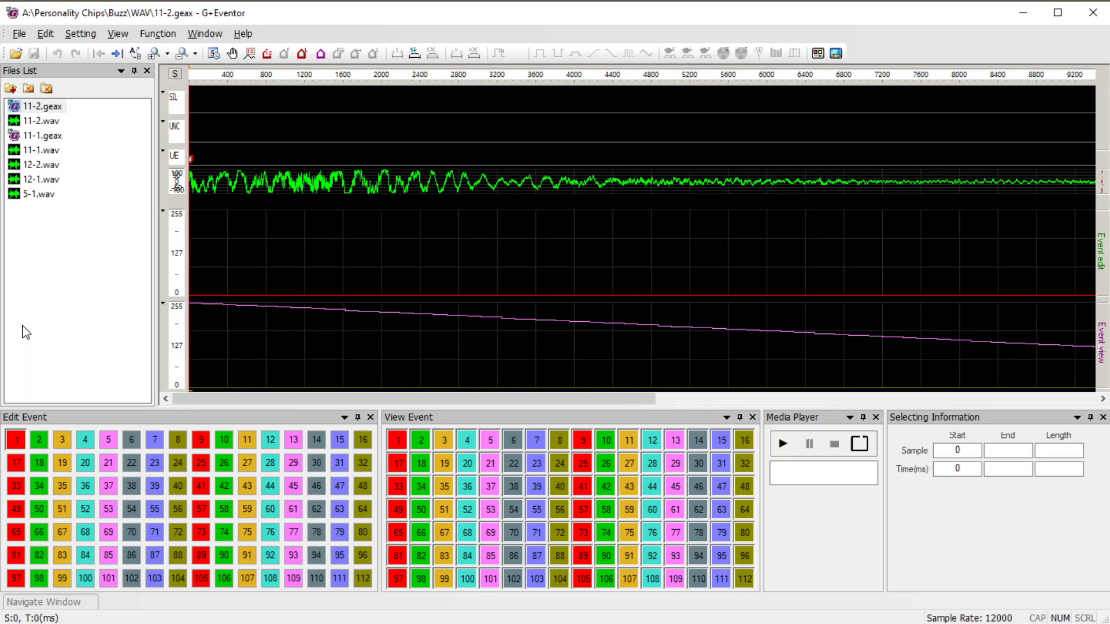
# Open 12-1.wav and play the beginning of its audio, stopping playback after a short preview
pyautogui.doubleClick(40, 180)
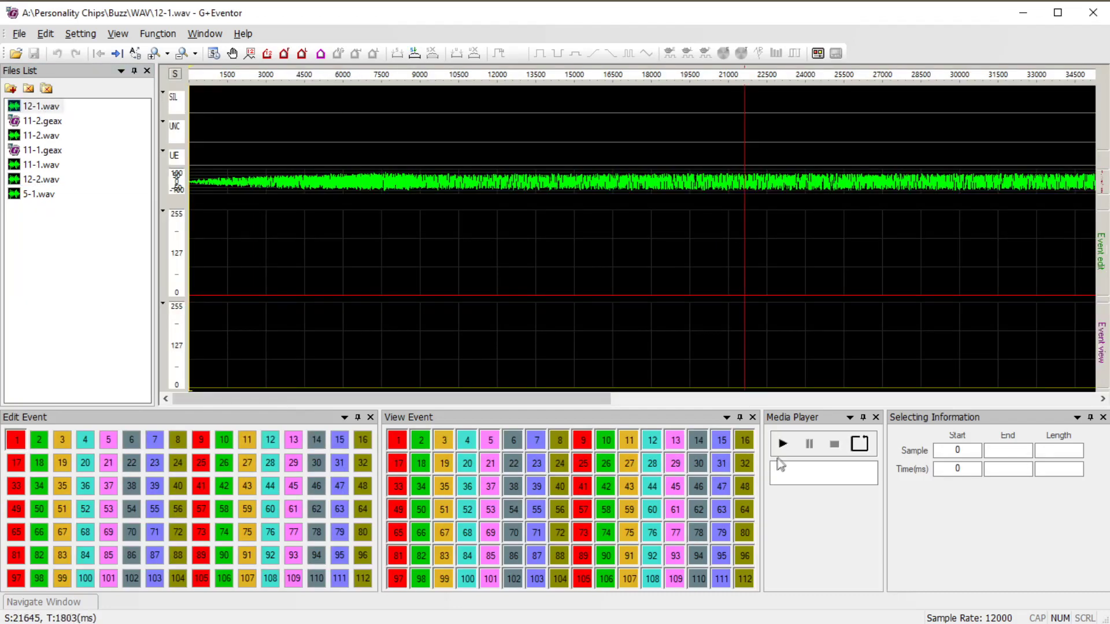
pyautogui.click(784, 444)
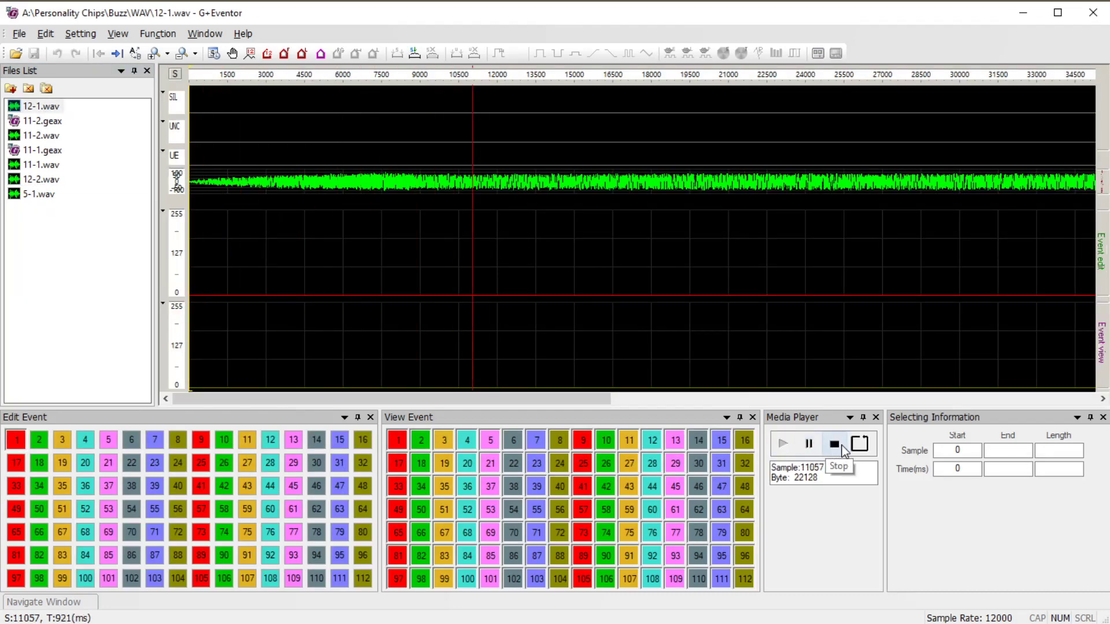
pyautogui.click(838, 445)
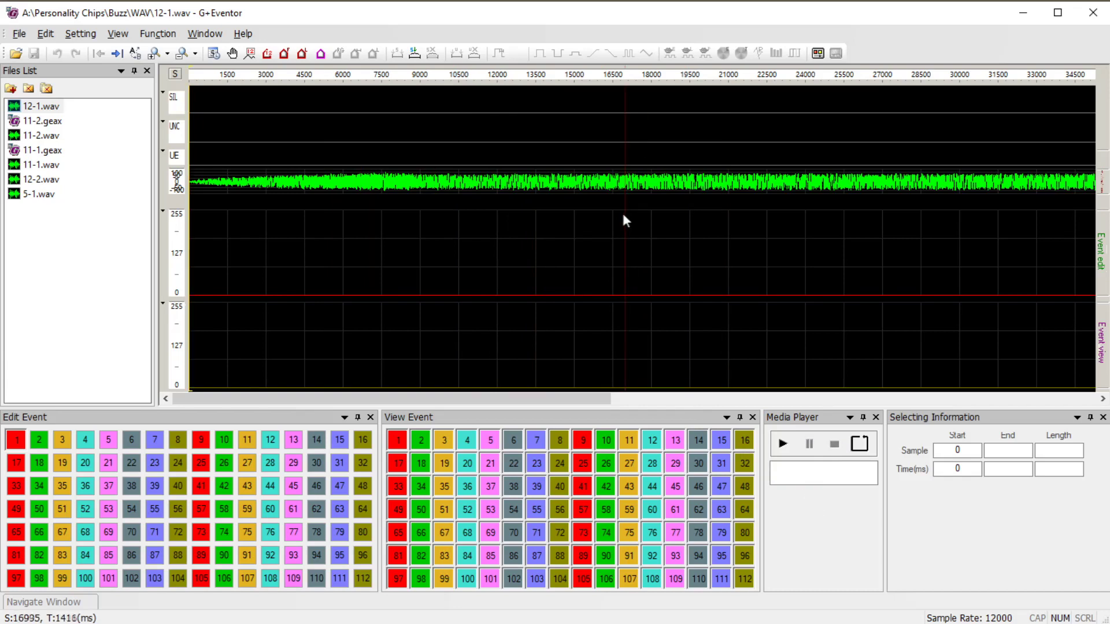
# Insert a user event in 12-1.wav with index 83 and subindex 13 at sample position 0
pyautogui.scroll(-2, 621, 220)
pyautogui.moveTo(619, 221); pyautogui.dragTo(628, 233)
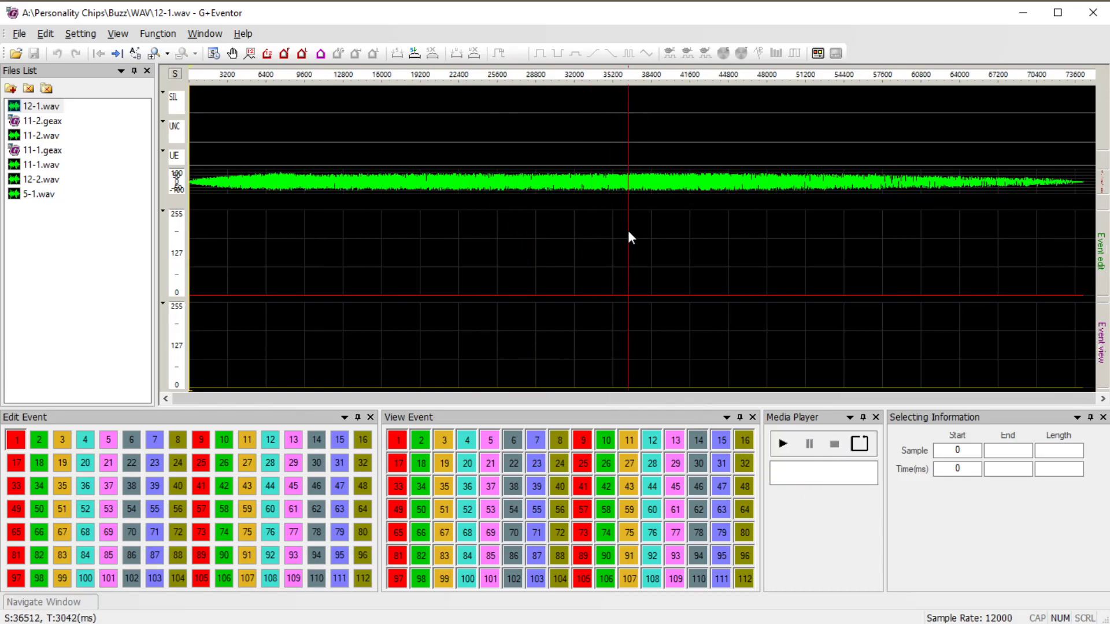
pyautogui.click(597, 247)
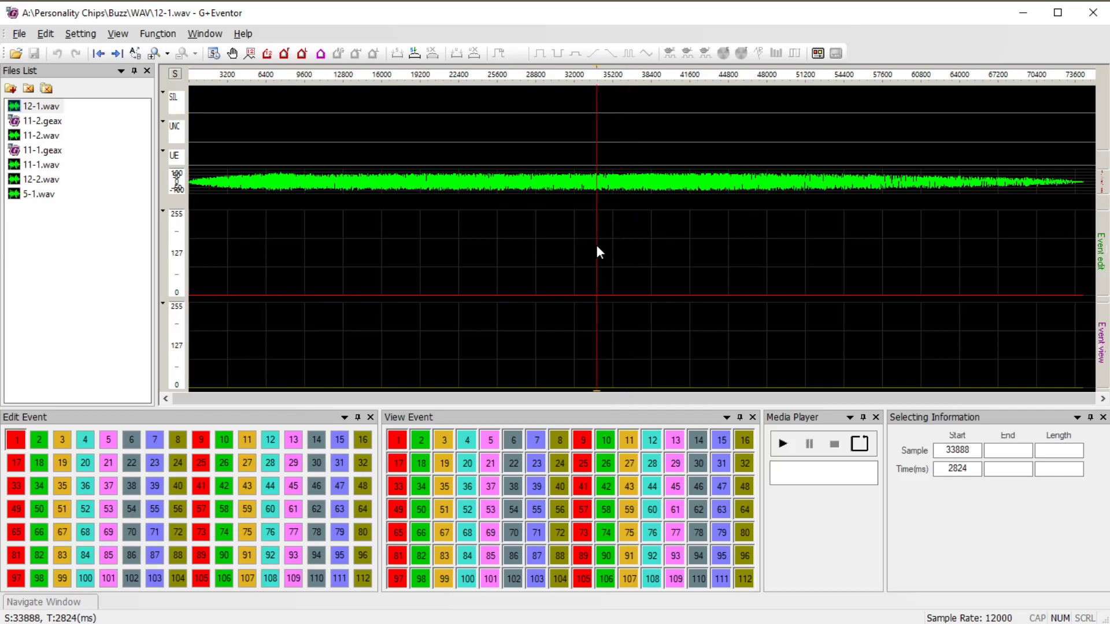
pyautogui.doubleClick(597, 246)
pyautogui.write('83')
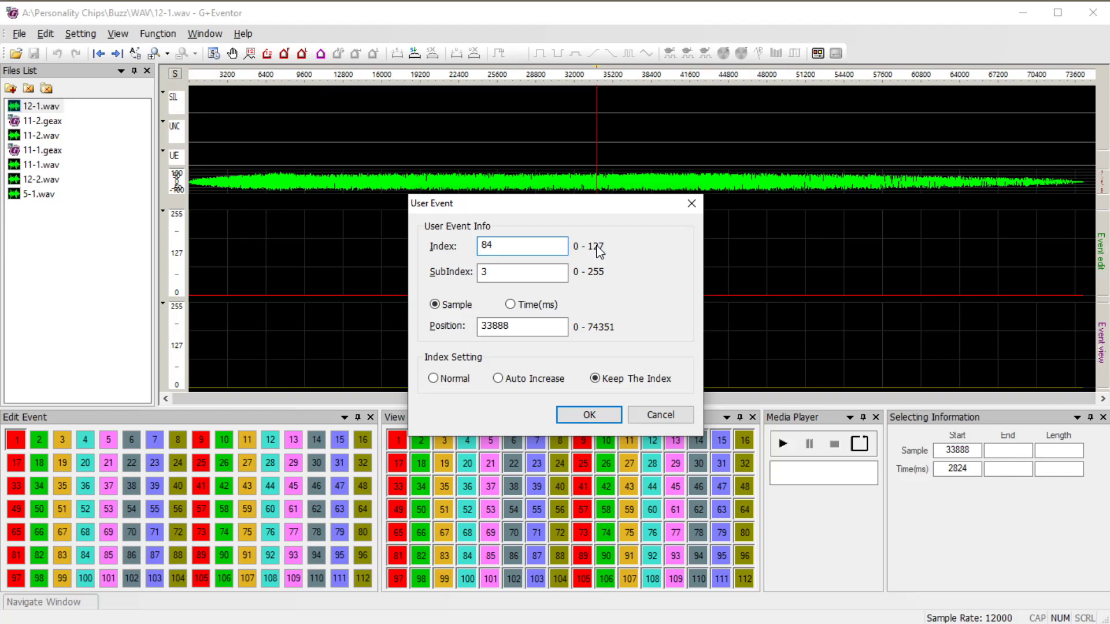
pyautogui.hotkey('shift', 'Tab')
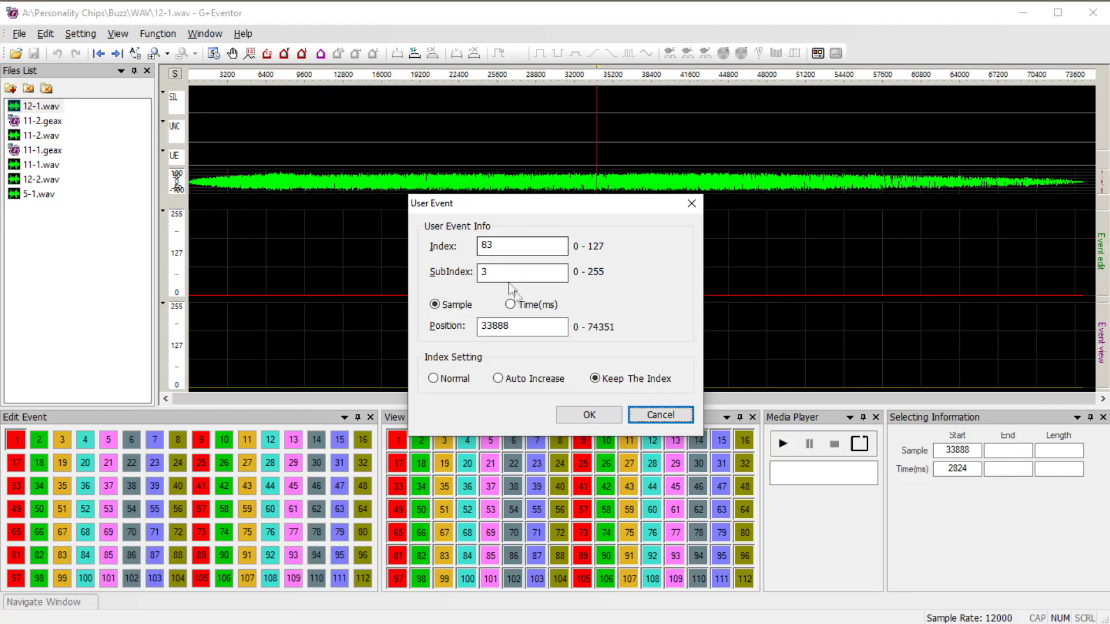
pyautogui.doubleClick(542, 325)
pyautogui.write('0')
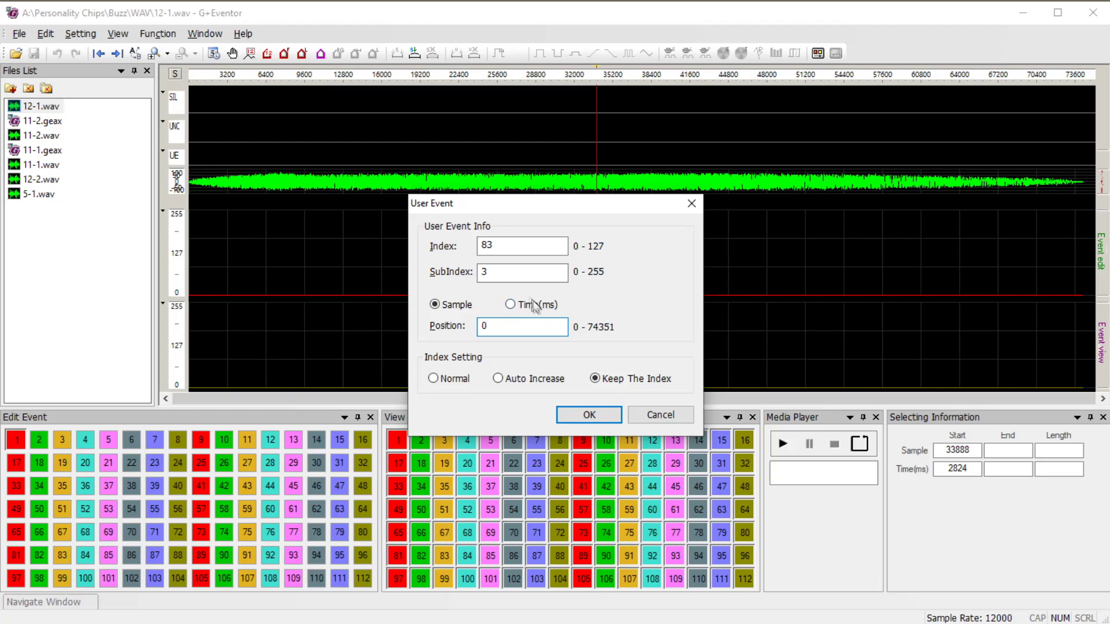
pyautogui.click(524, 272)
pyautogui.write('1')
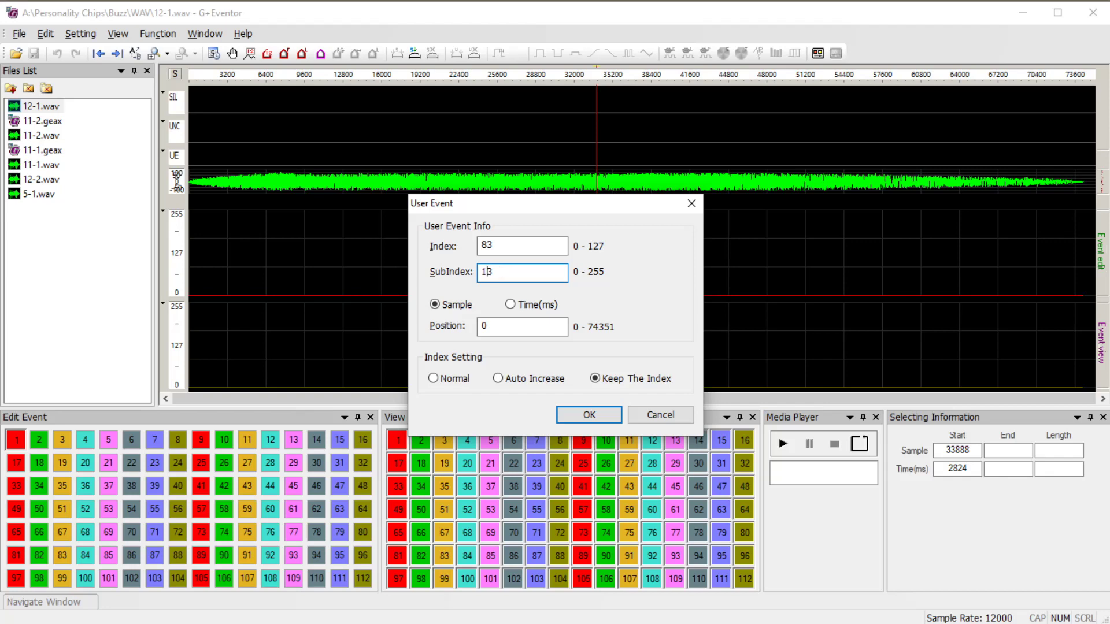
pyautogui.click(580, 415)
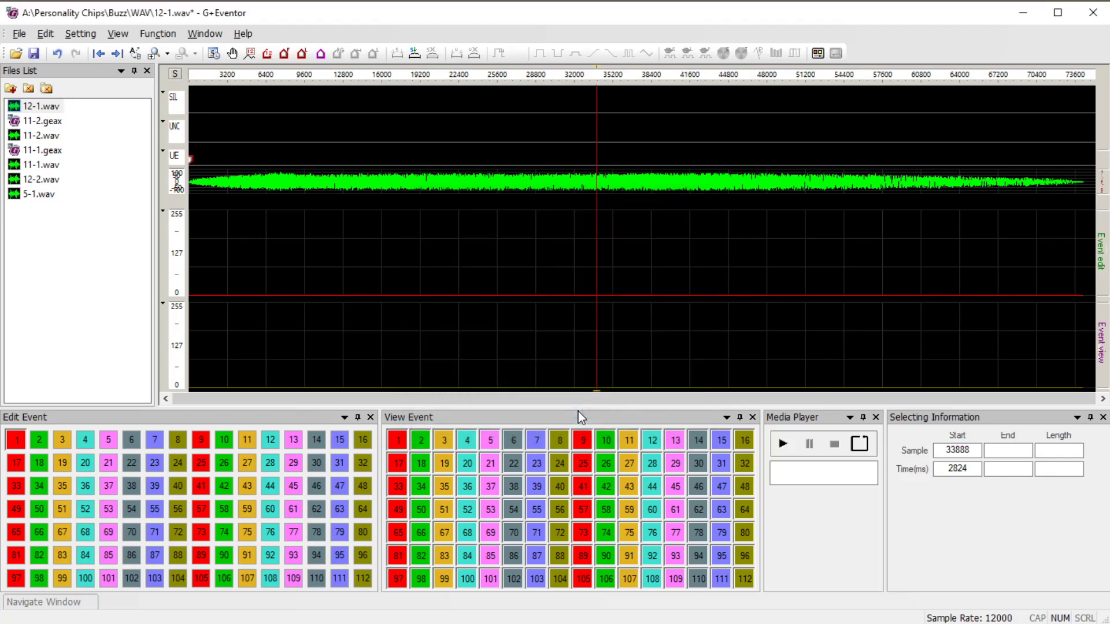
# Insert a second user event in 12-1.wav with index 84 and subindex 13 at sample position 0
pyautogui.hotkey('ctrl', 'u')
pyautogui.press('Right')
pyautogui.press('BackSpace')
pyautogui.write('4')
pyautogui.press('Tab')
pyautogui.press('Tab')
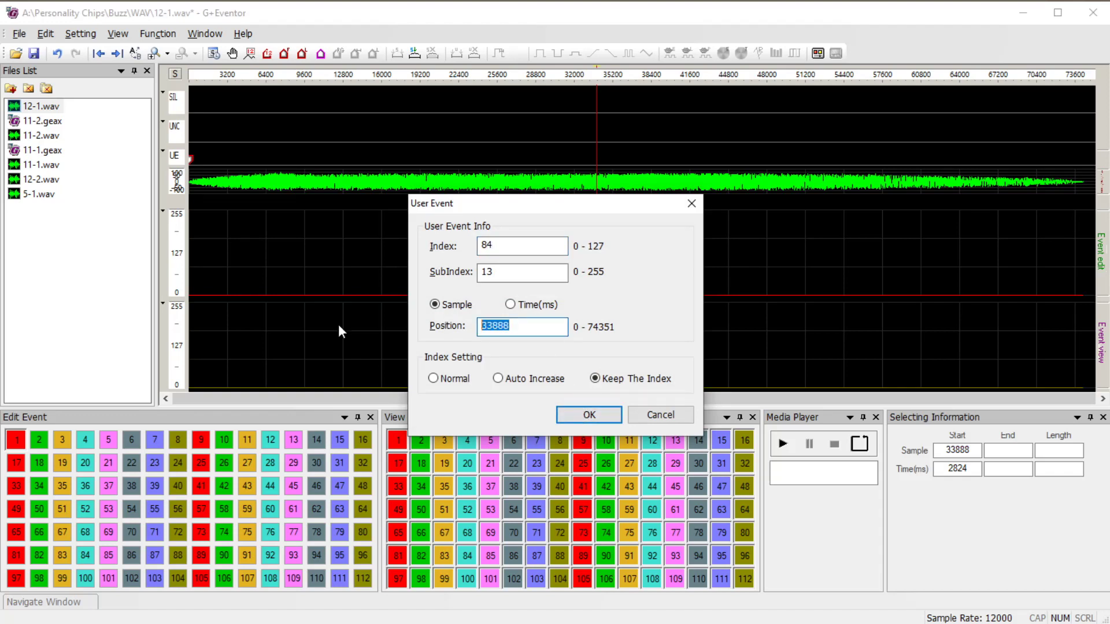
pyautogui.write('0')
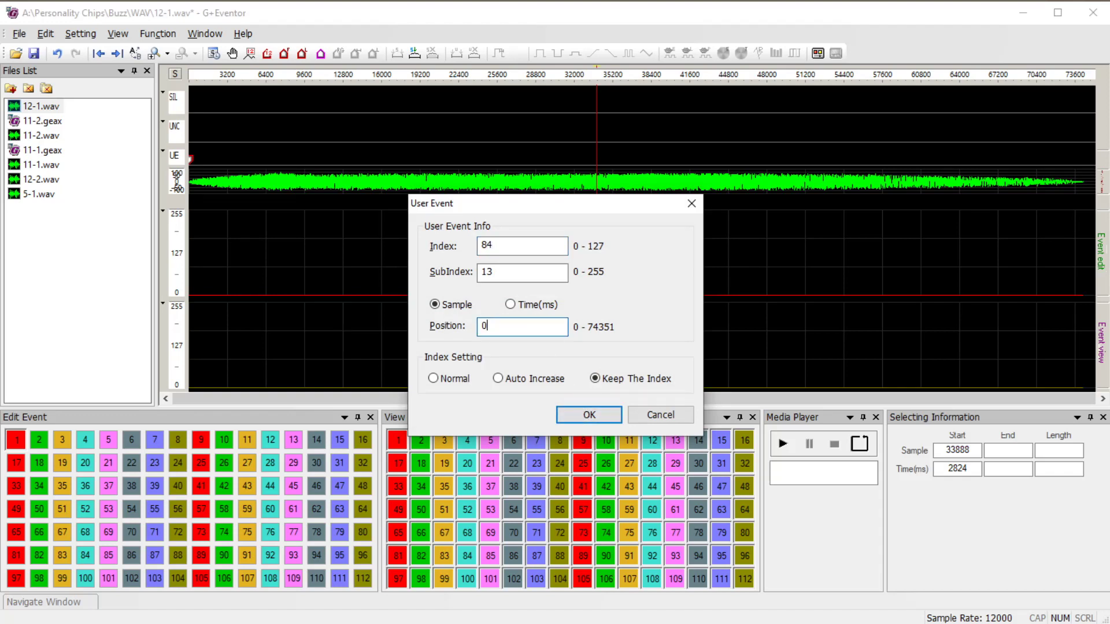
pyautogui.click(588, 415)
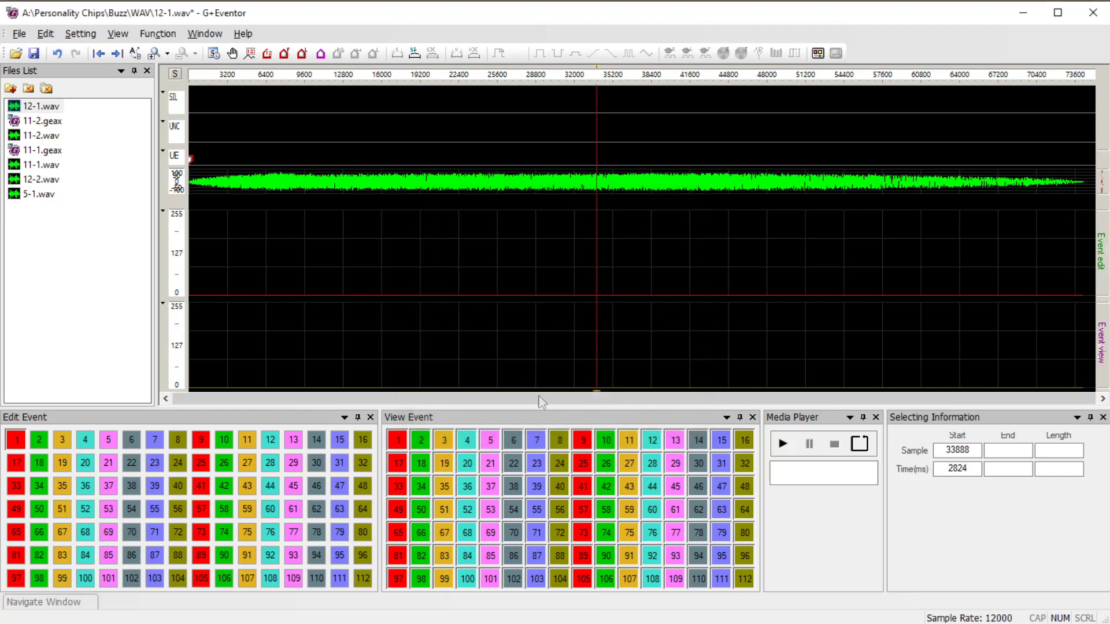
# Apply a Ramp Down from level 255 to 0 across the whole of 12-1.wav on event channels 4 and 5, and save the file
pyautogui.click(303, 216)
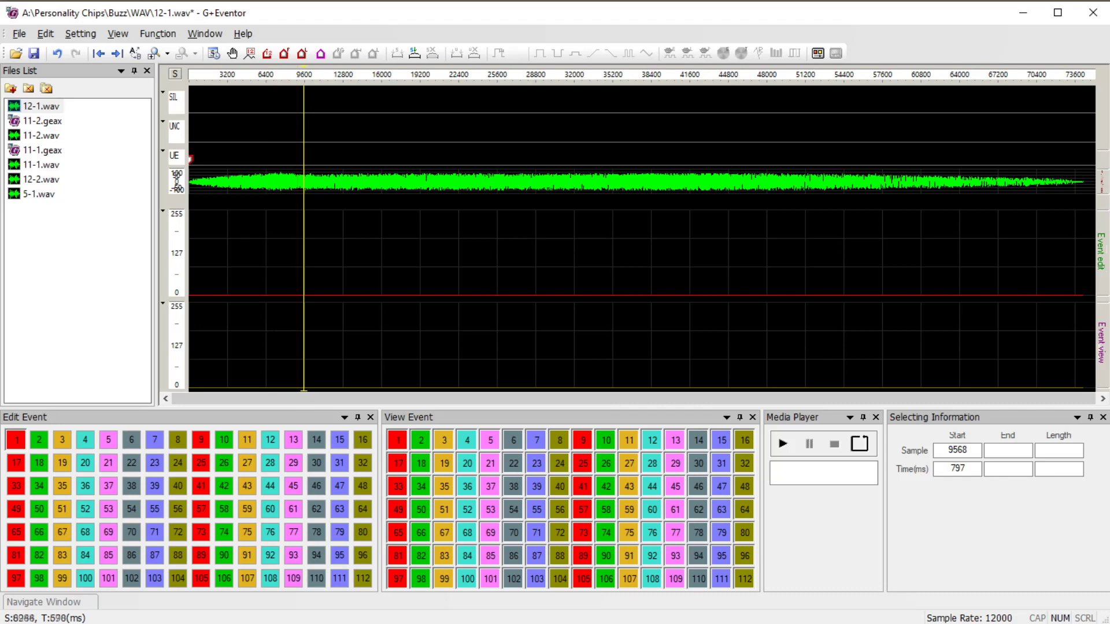
pyautogui.click(85, 442)
pyautogui.click(109, 442)
pyautogui.doubleClick(530, 292)
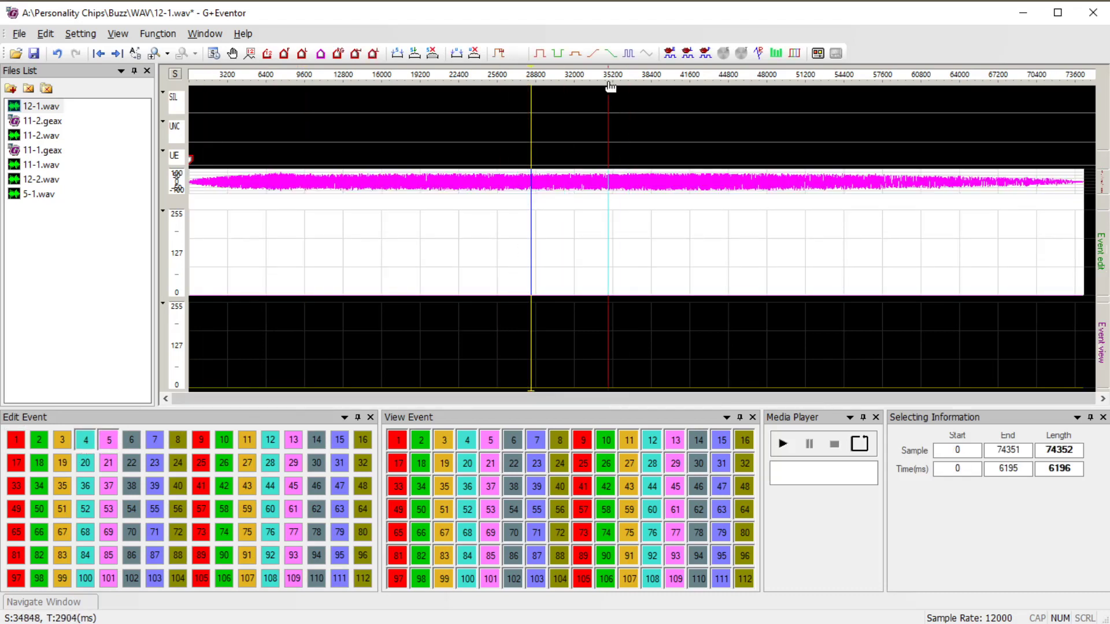
pyautogui.click(611, 52)
pyautogui.click(566, 440)
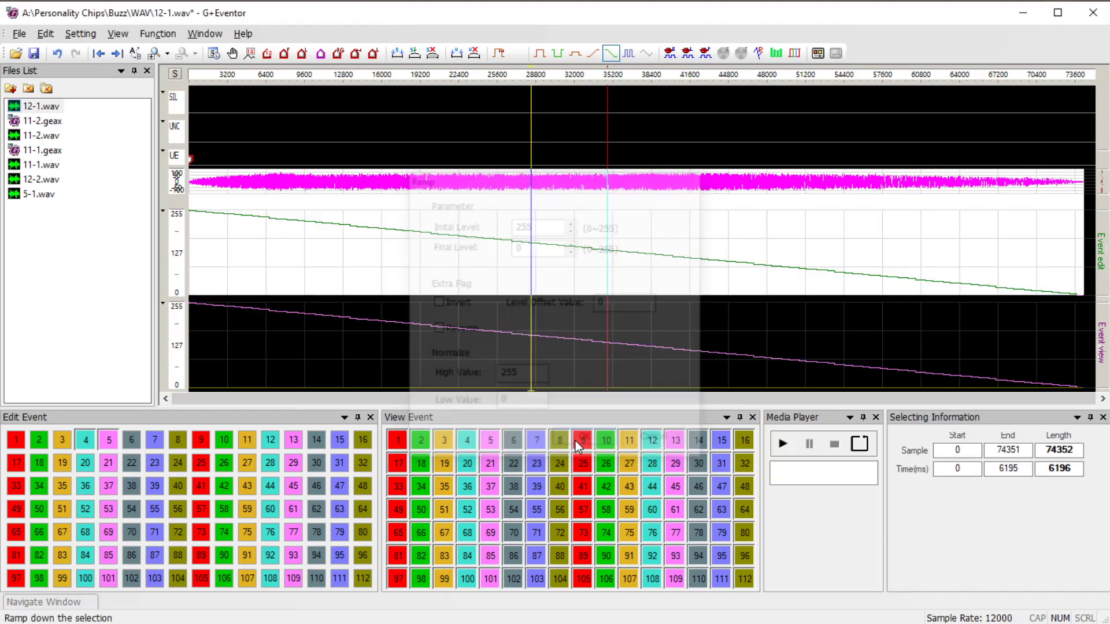
pyautogui.click(36, 53)
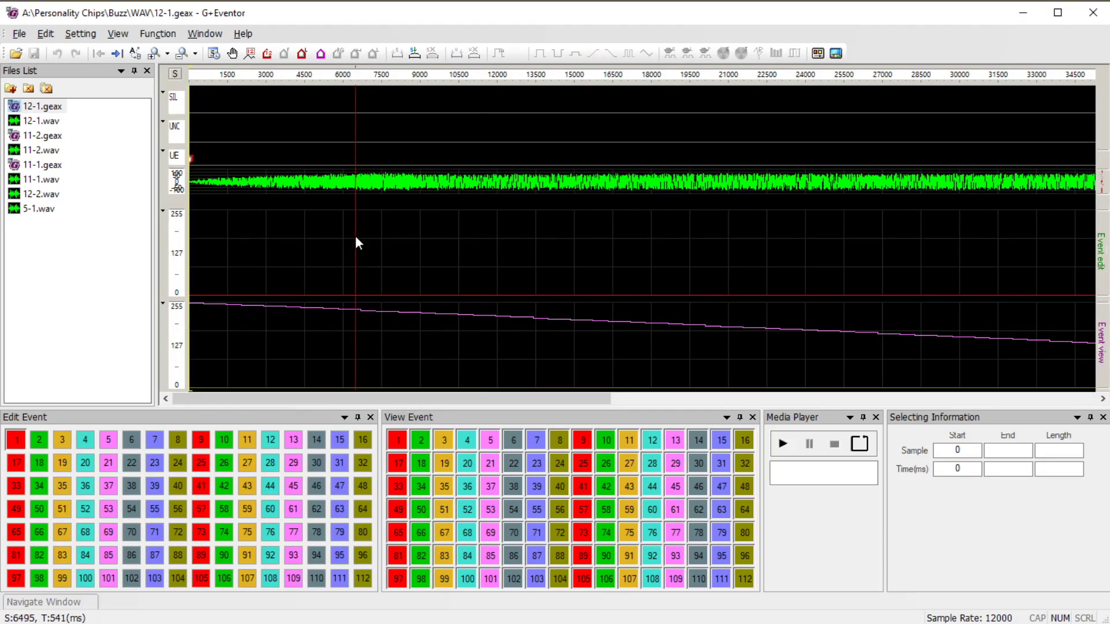
# Apply a Level Control of 96 across all samples of 12-1.geax on event channels 20 and 21
pyautogui.scroll(-4, 354, 235)
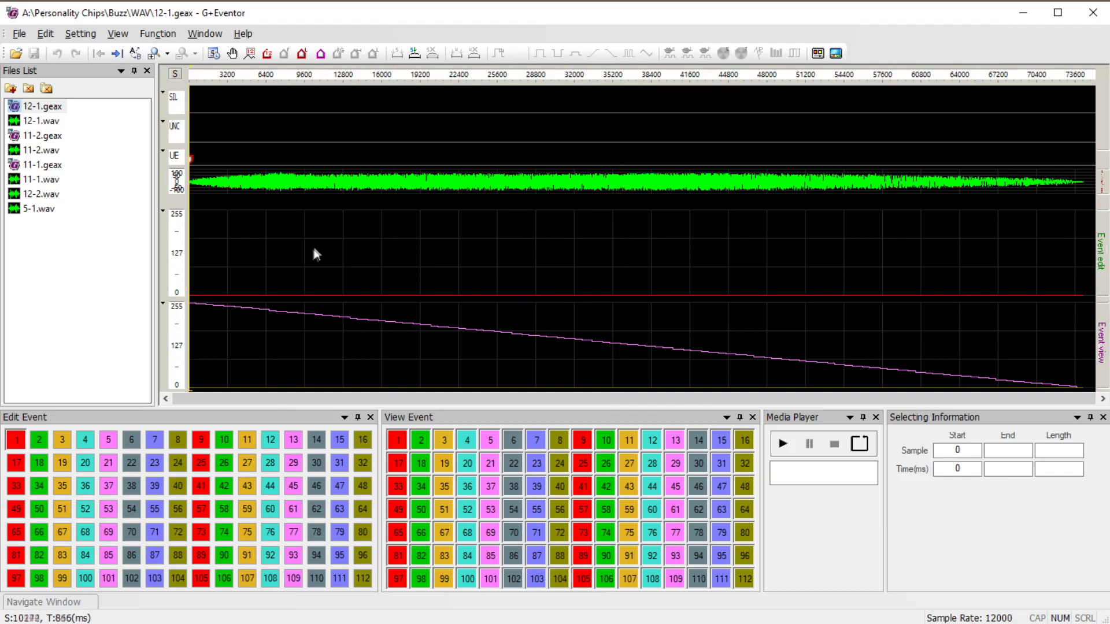
pyautogui.click(86, 466)
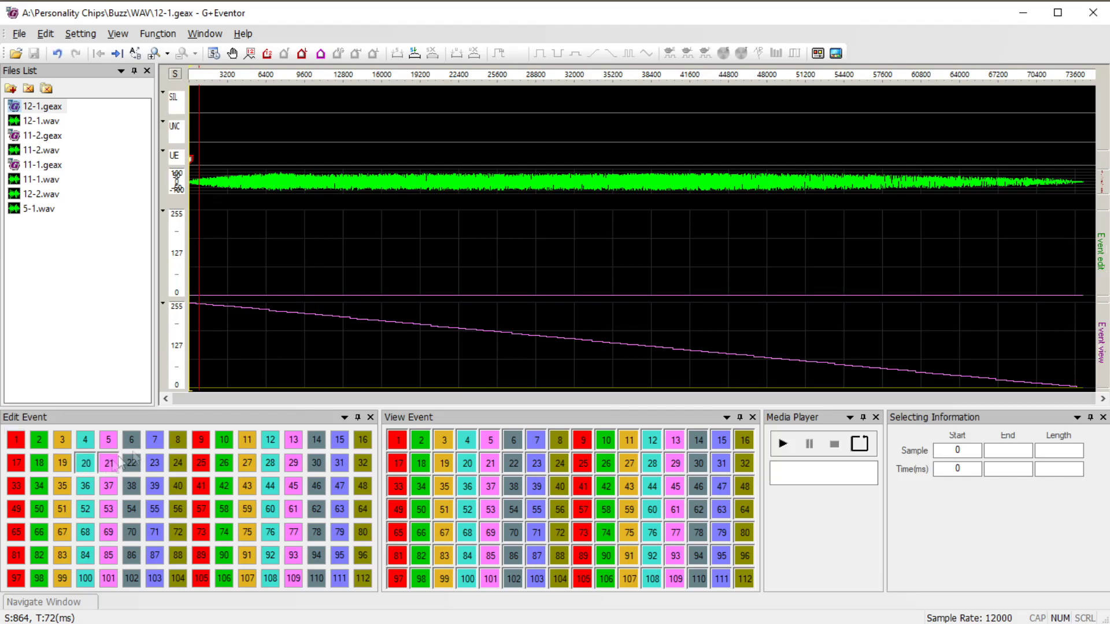
pyautogui.click(546, 242)
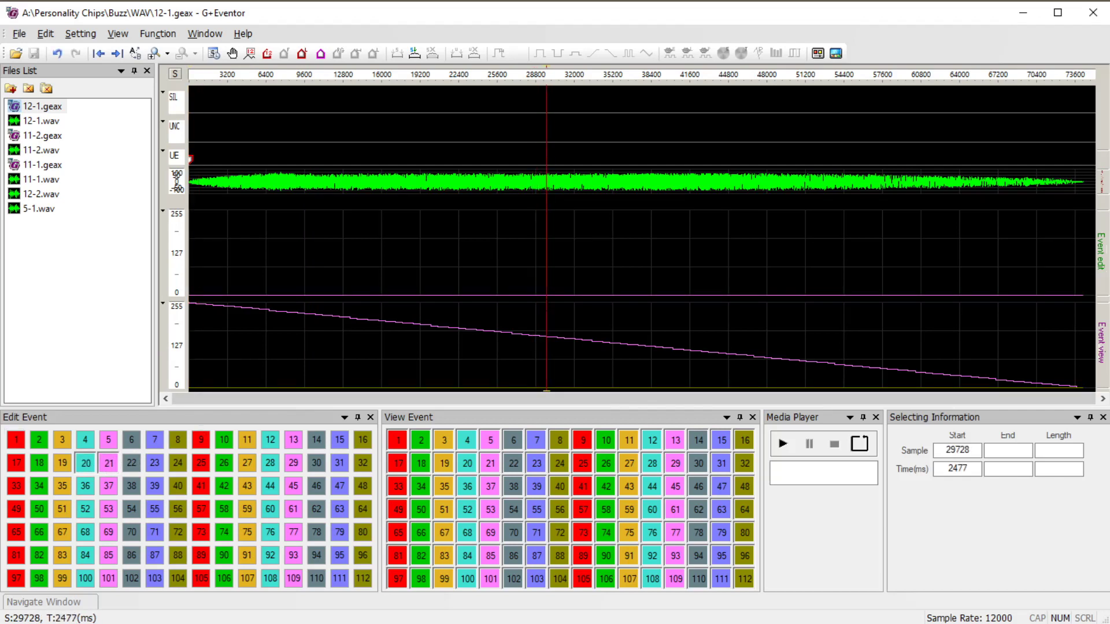
pyautogui.hotkey('ctrl', 'a')
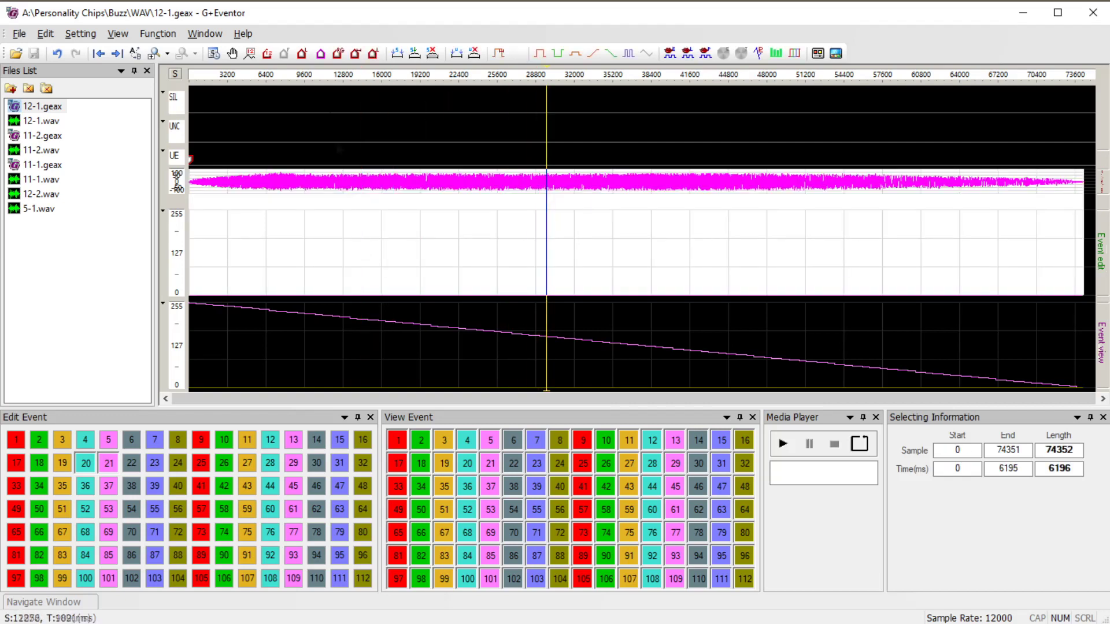
pyautogui.click(157, 34)
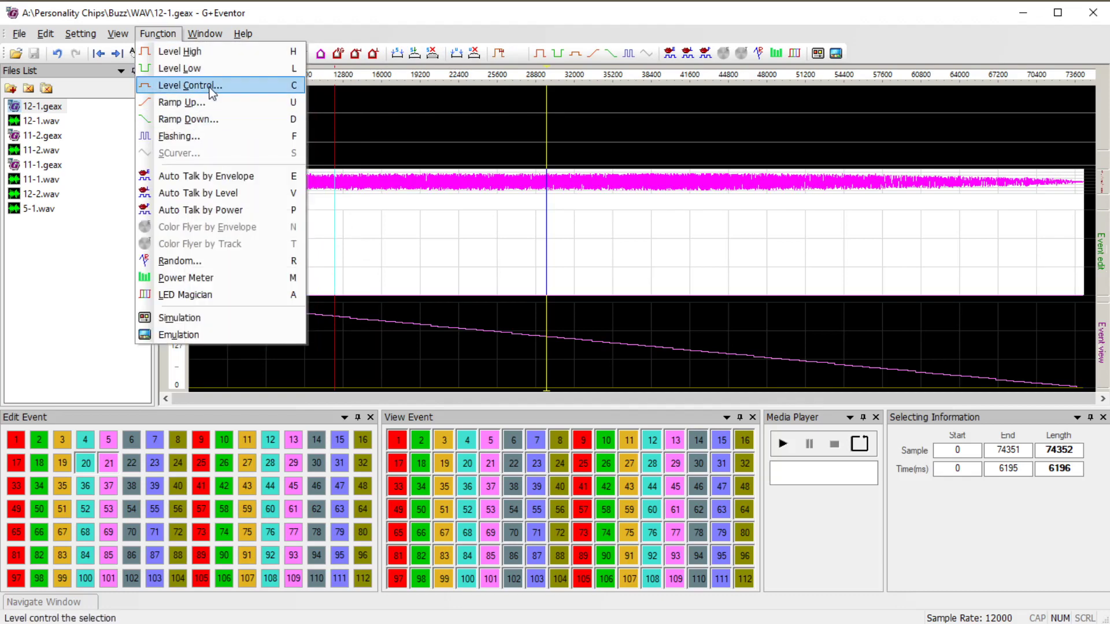
pyautogui.click(191, 85)
pyautogui.doubleClick(513, 241)
pyautogui.click(518, 241)
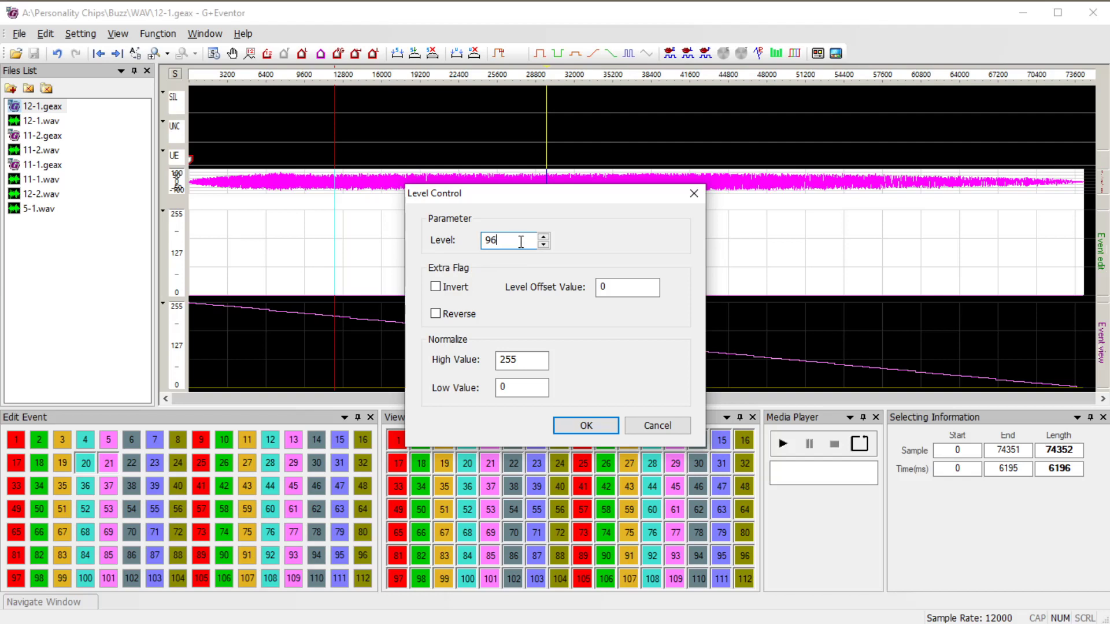
pyautogui.click(587, 426)
pyautogui.click(435, 269)
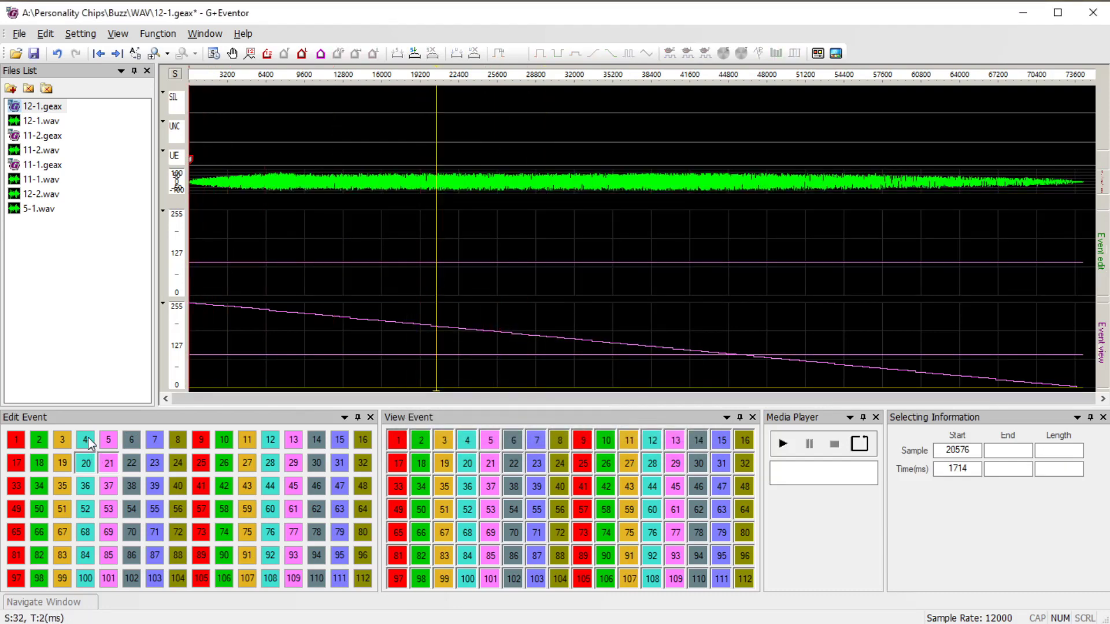
# Examine the event curves of 12-1.geax on channels 1, 4, 5, 6, 20, 21, 36 and 37
pyautogui.click(20, 444)
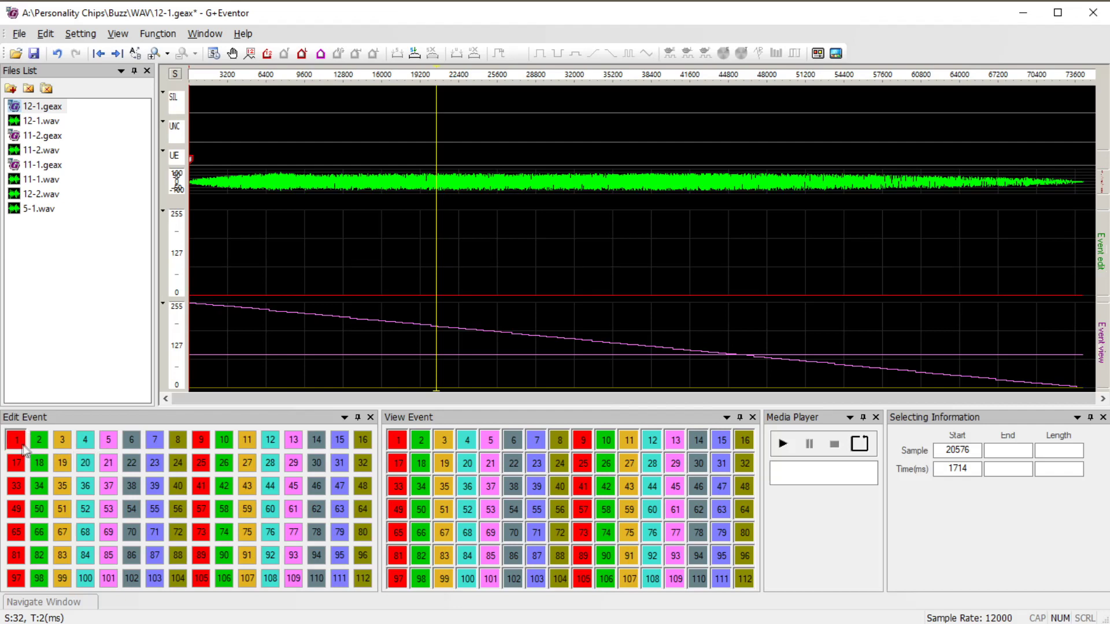
pyautogui.click(84, 442)
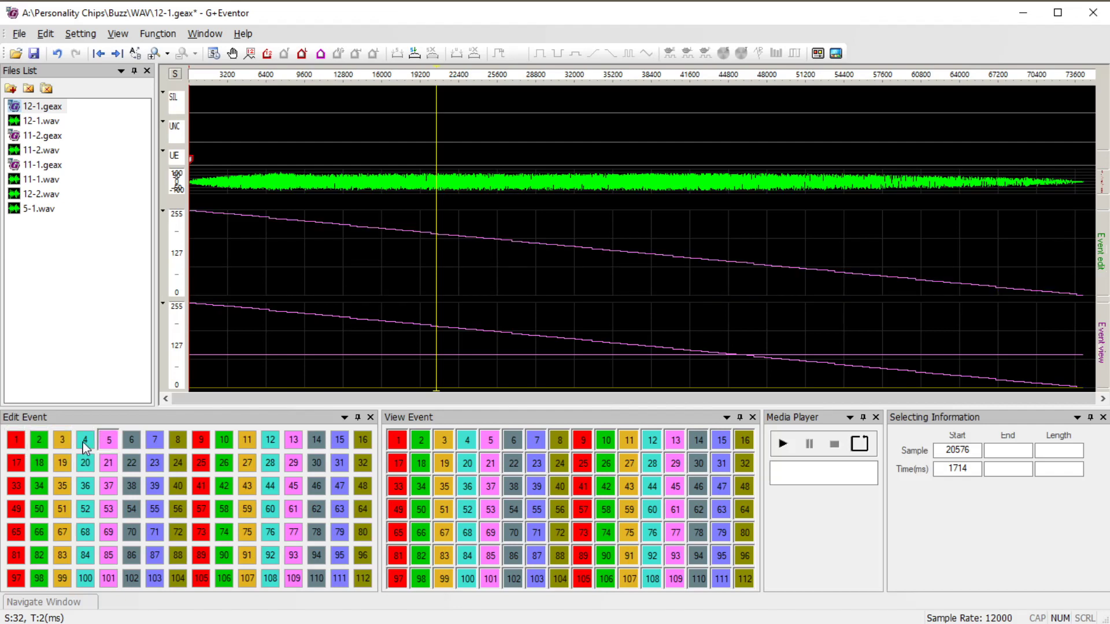
pyautogui.click(112, 442)
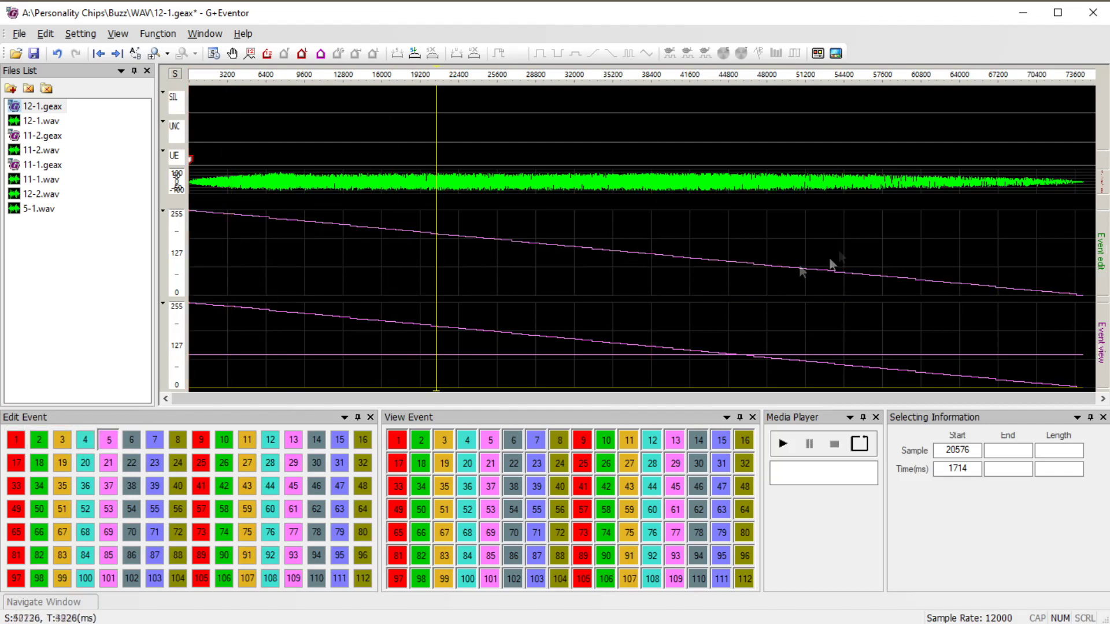
pyautogui.click(131, 441)
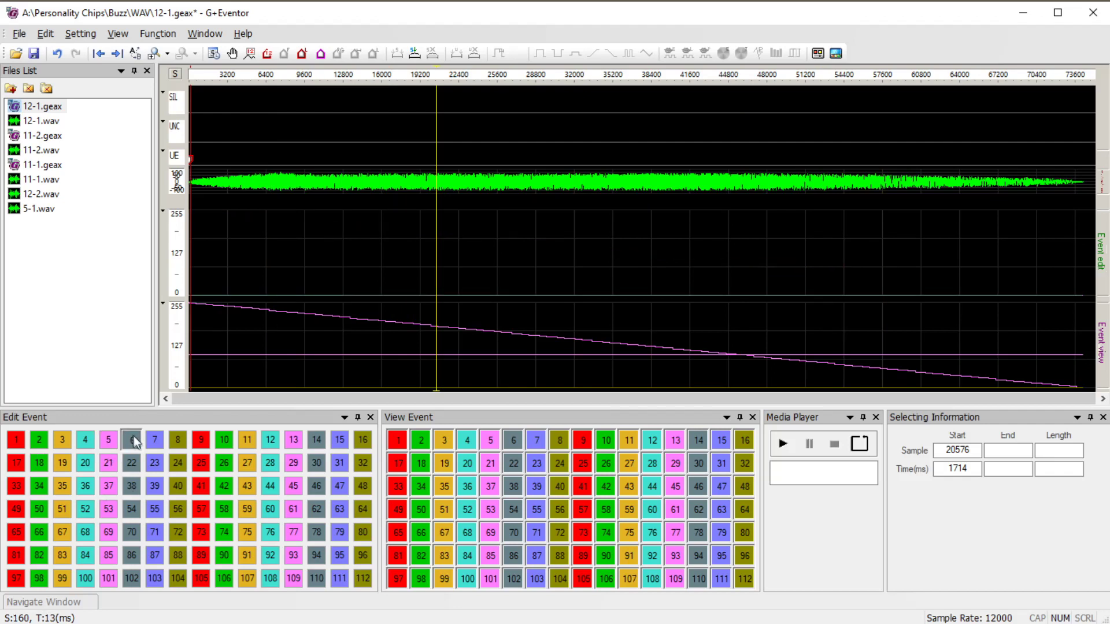
pyautogui.click(87, 463)
pyautogui.click(69, 464)
pyautogui.click(80, 466)
pyautogui.click(88, 443)
pyautogui.click(108, 444)
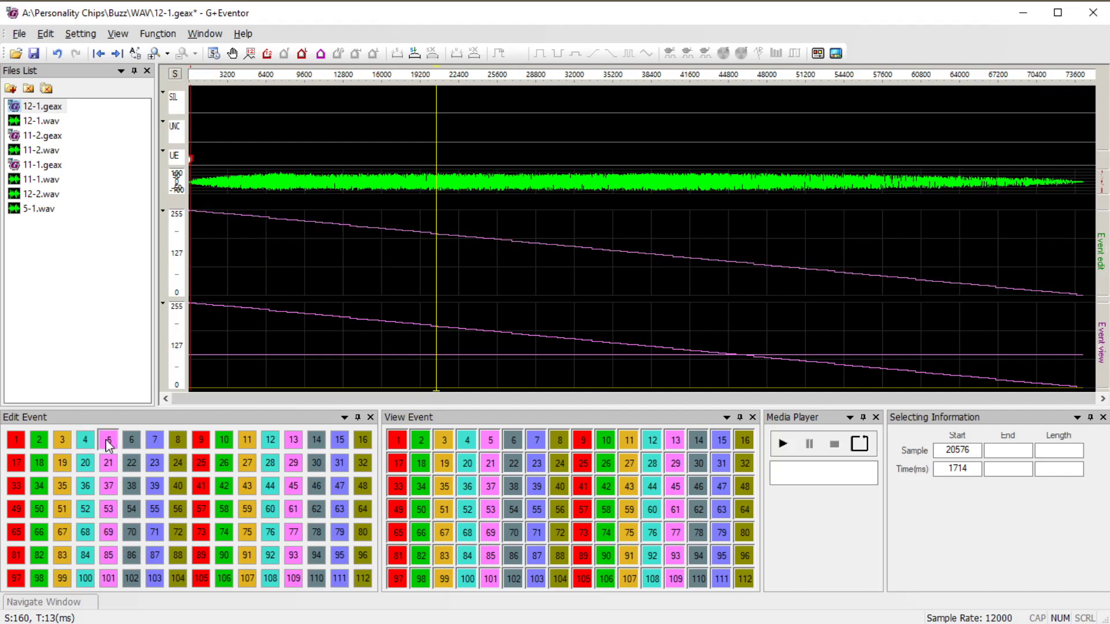
pyautogui.click(87, 466)
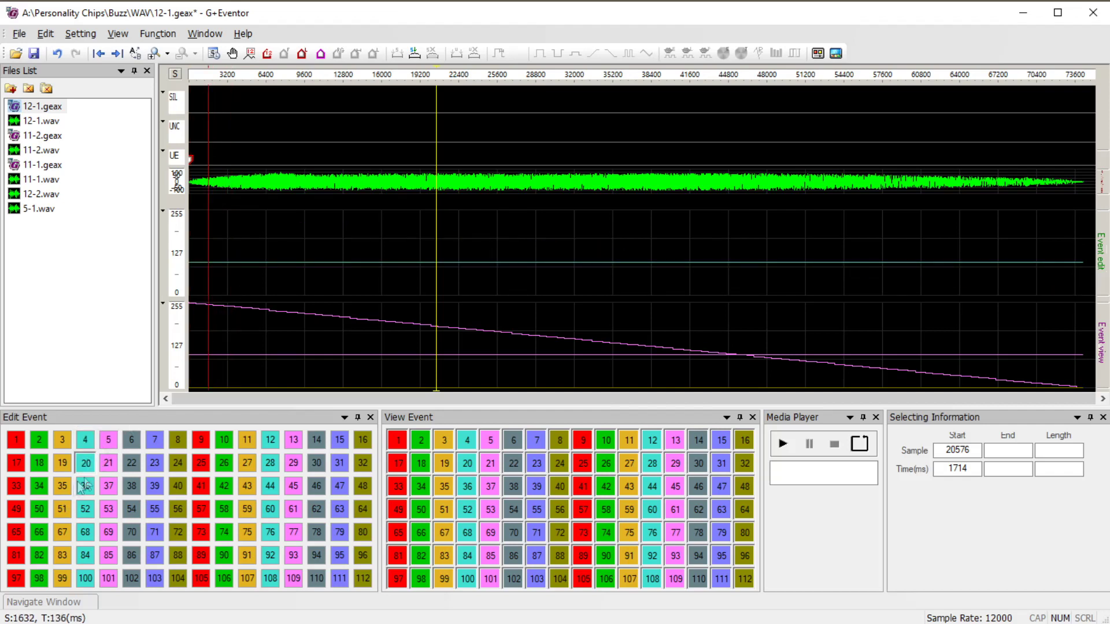
pyautogui.click(109, 469)
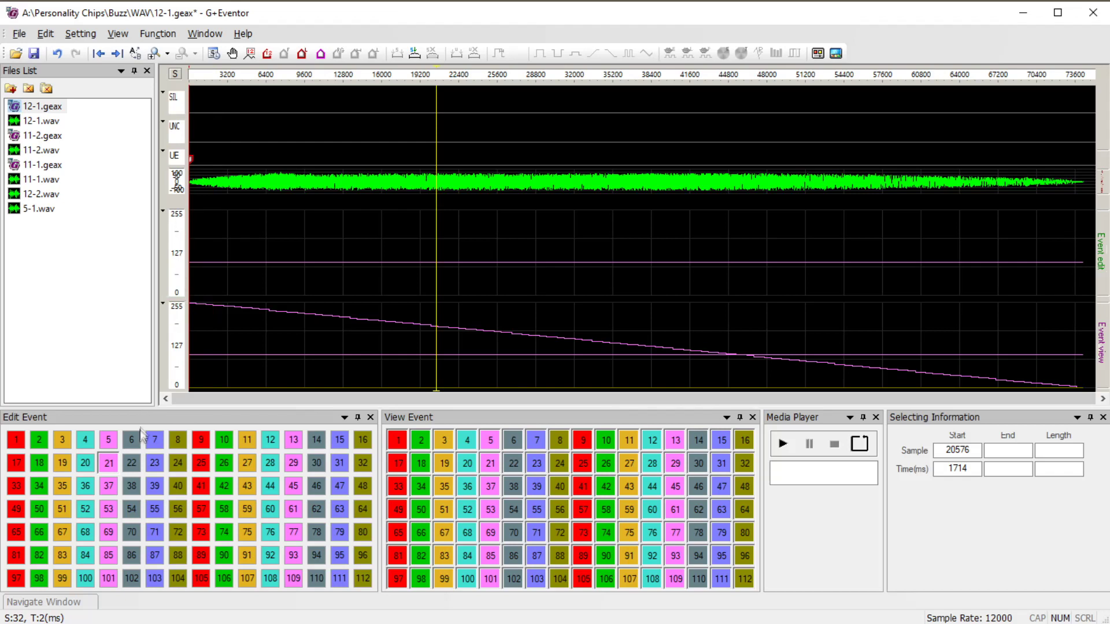
pyautogui.click(109, 488)
pyautogui.click(86, 487)
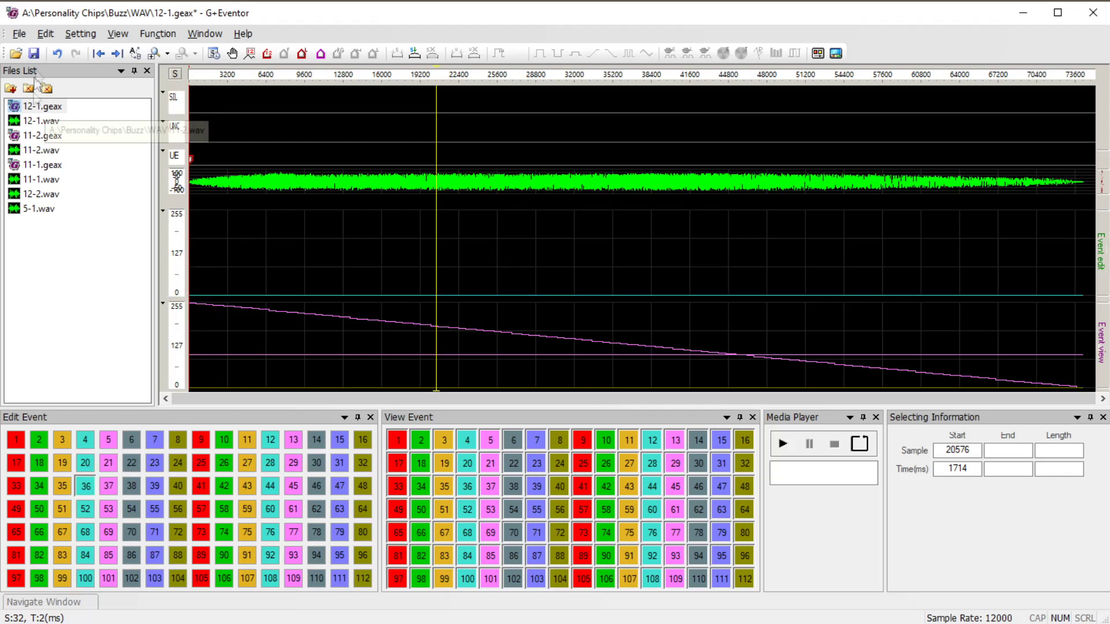
# Save 12-1.geax and open 12-2.wav
pyautogui.click(35, 53)
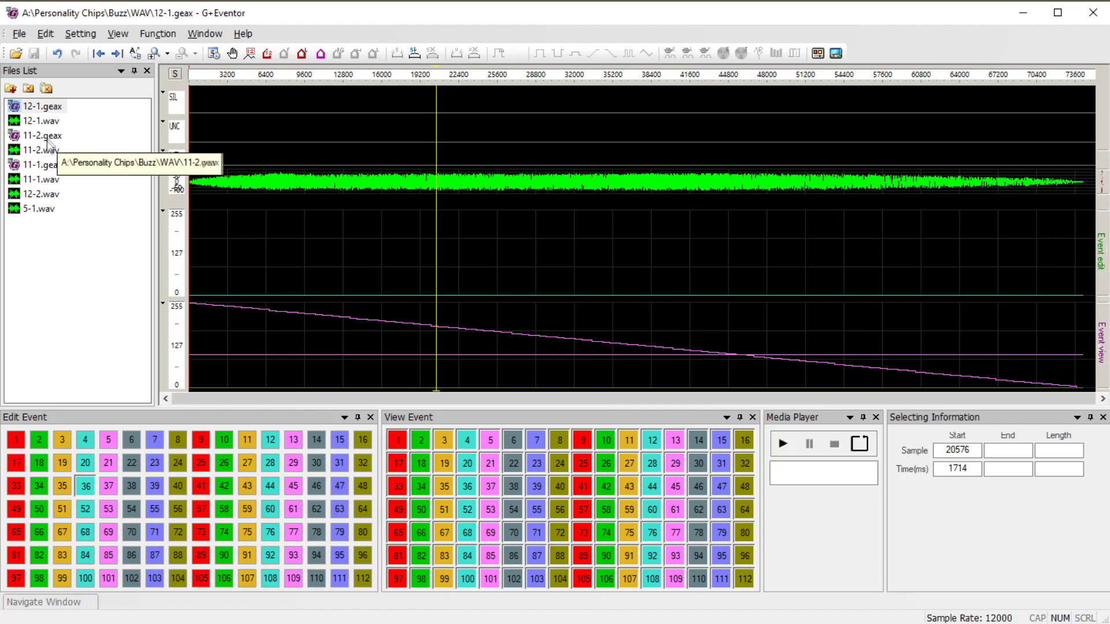
pyautogui.doubleClick(49, 198)
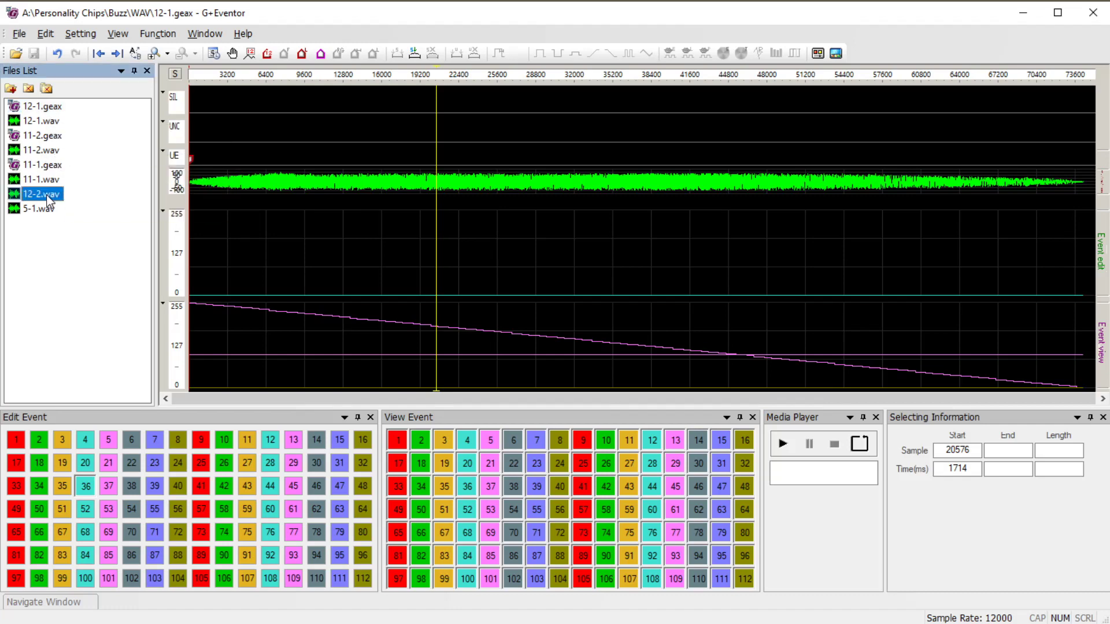
# Insert a user event in 12-2.wav with index 83 and subindex 13 at sample position 0
pyautogui.press('Insert')
pyautogui.write('83')
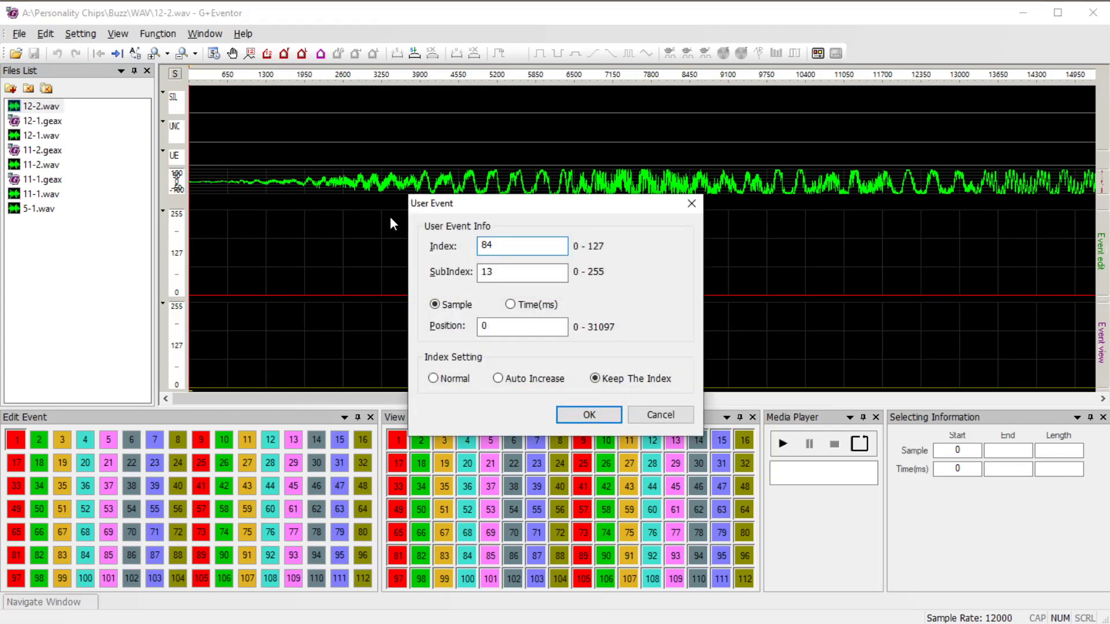
pyautogui.click(600, 415)
# Insert a second user event in 12-2.wav with index 84 and subindex 13 at sample position 0, and review the user event list
pyautogui.press('Insert')
pyautogui.write('8')
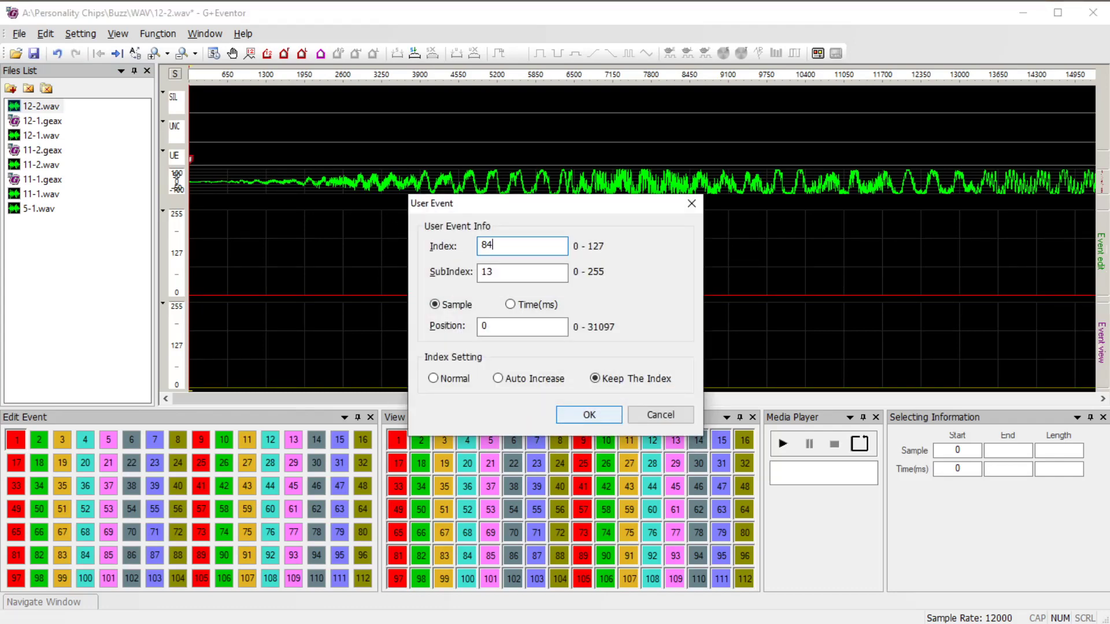
pyautogui.click(600, 414)
pyautogui.hotkey('ctrl', 'l')
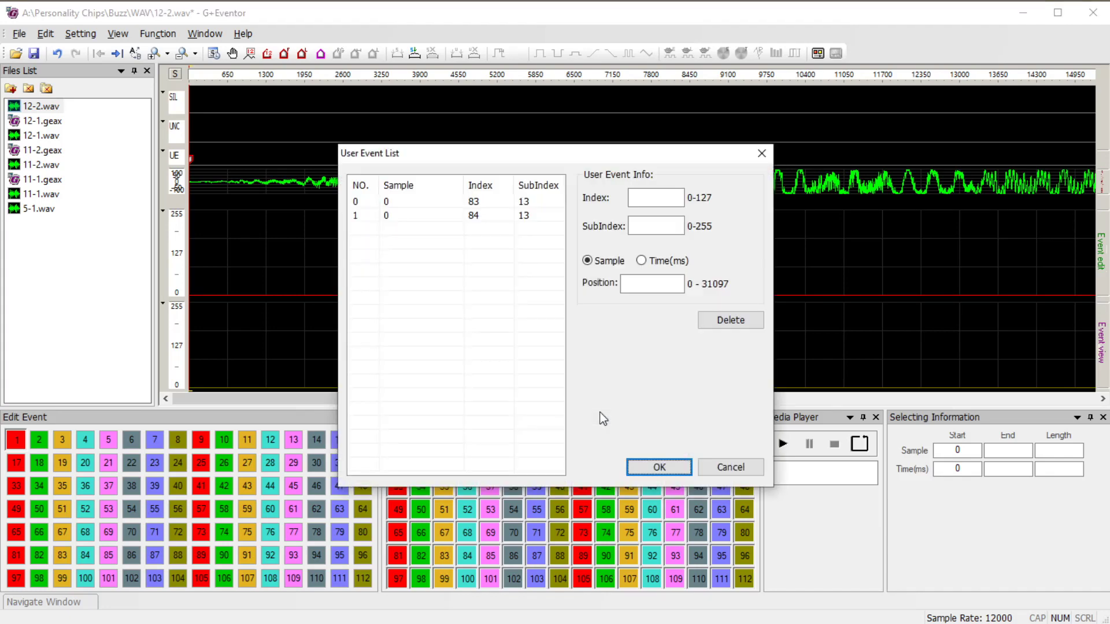
pyautogui.press('Return')
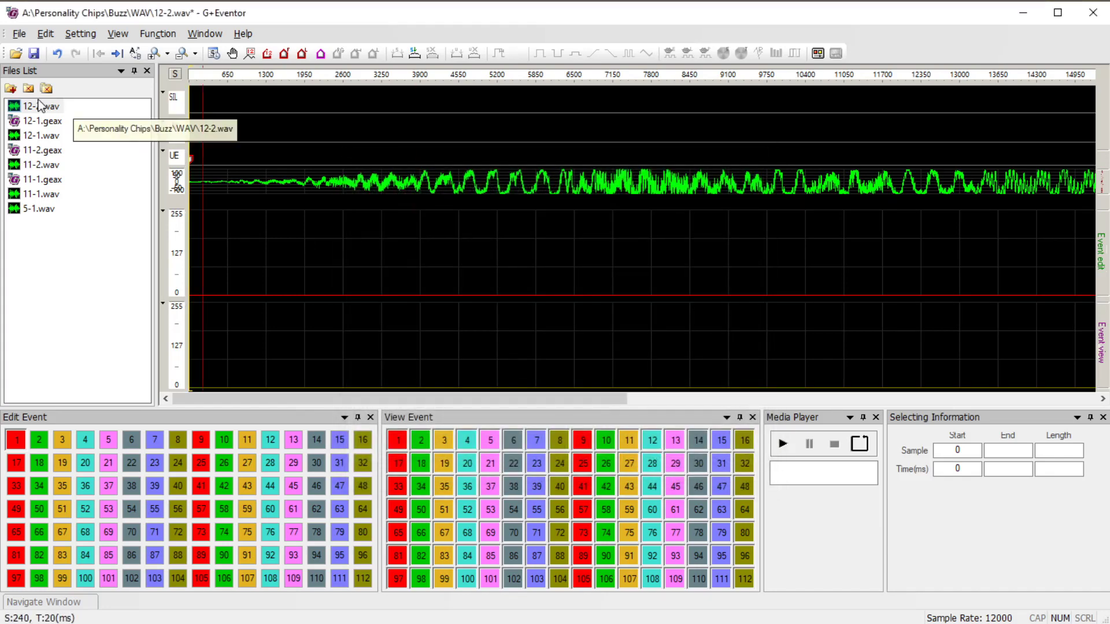
# Apply a Ramp Down from level 255 to 0 across all samples of 12-2.wav on event channels 4 and 5
pyautogui.click(91, 447)
pyautogui.click(108, 441)
pyautogui.click(487, 282)
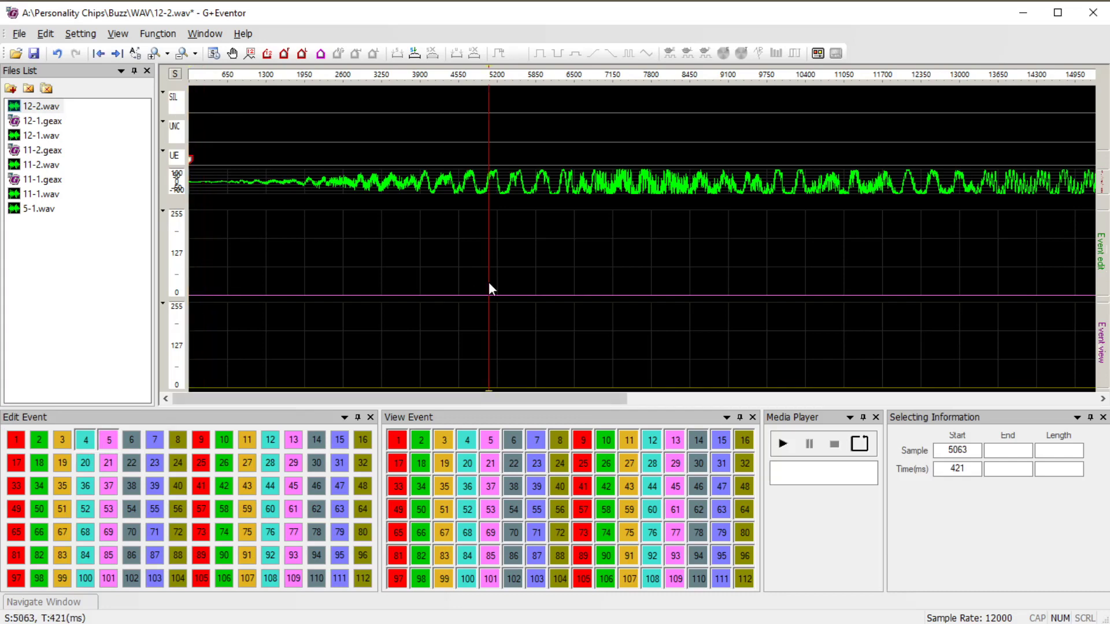
pyautogui.hotkey('ctrl', 'a')
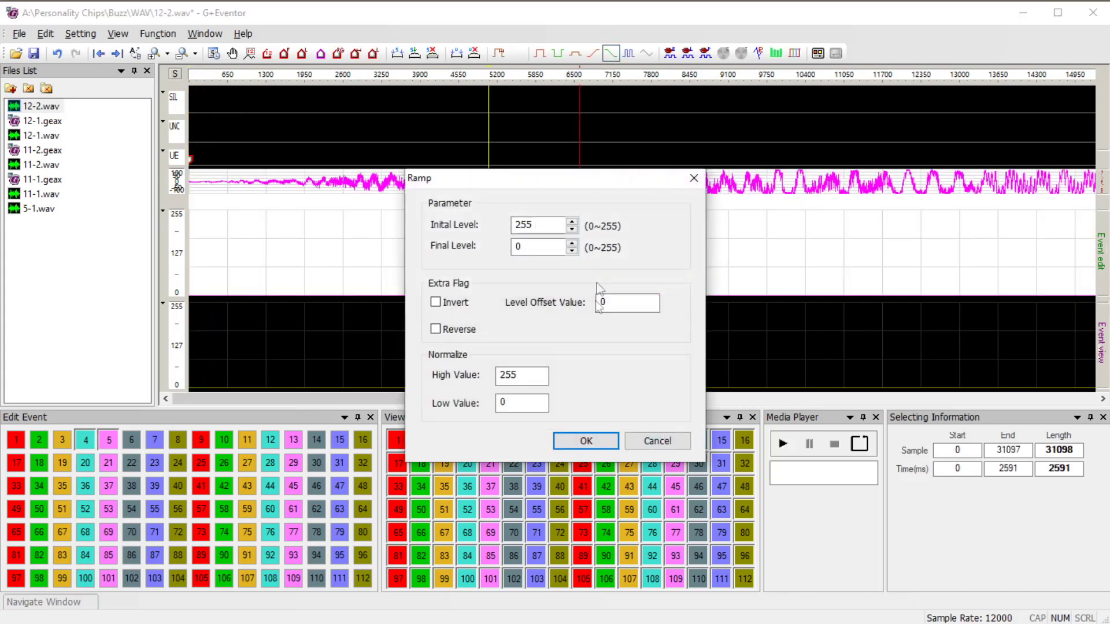
pyautogui.click(586, 439)
# Apply a Level Control of 96 across all samples of 12-2.wav on event channels 20 and 21, and save the file
pyautogui.click(78, 467)
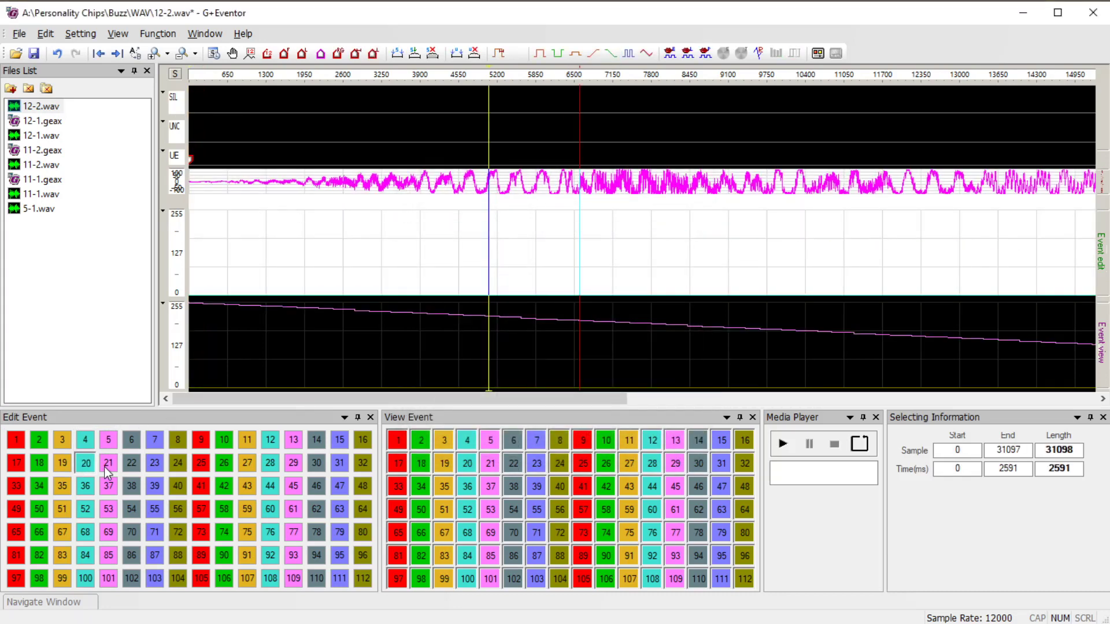
pyautogui.click(573, 56)
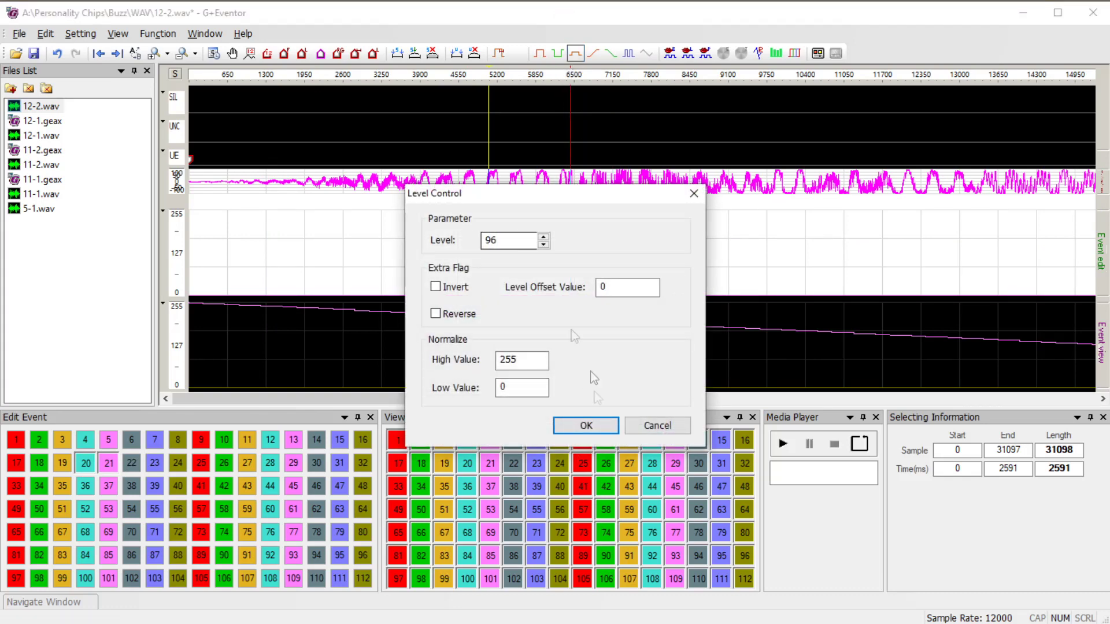
pyautogui.click(586, 426)
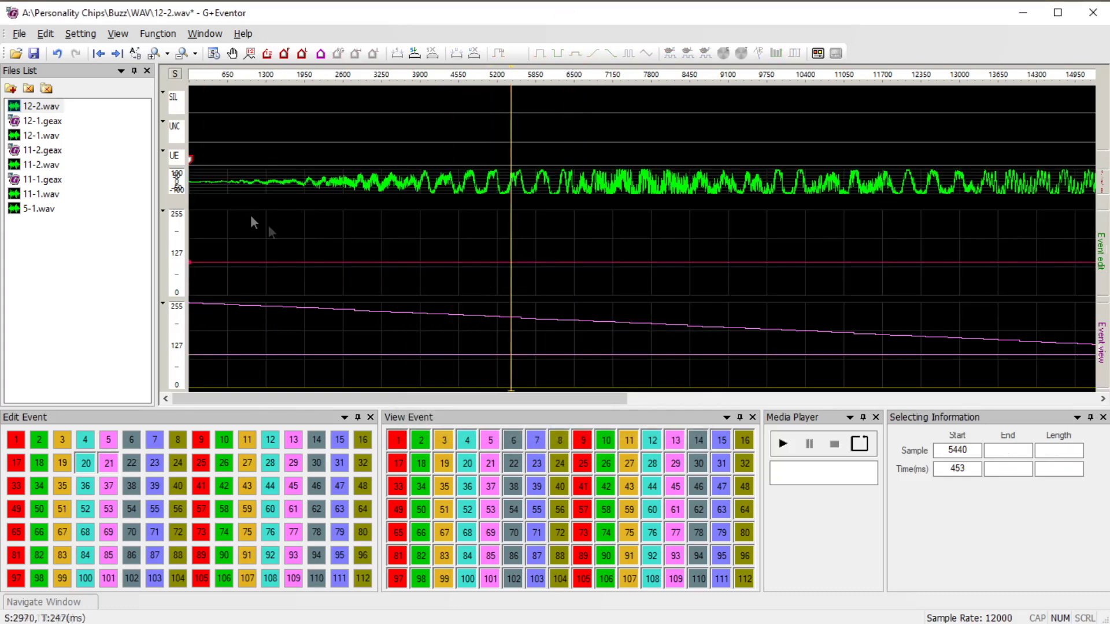
pyautogui.click(37, 55)
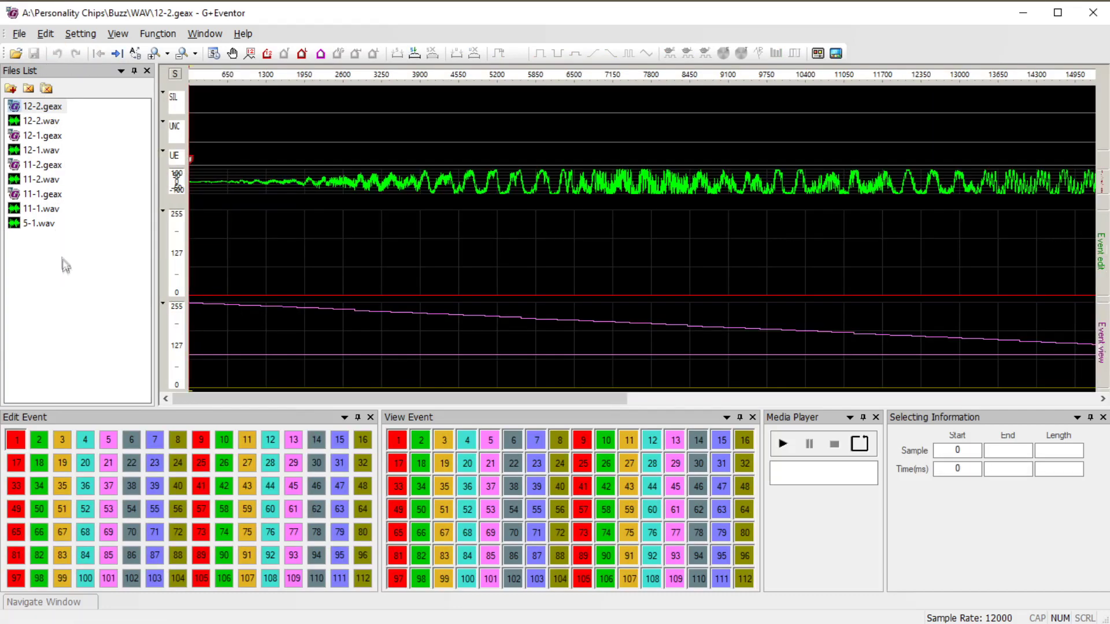
# Open 5-1.wav and play the audio back
pyautogui.doubleClick(47, 224)
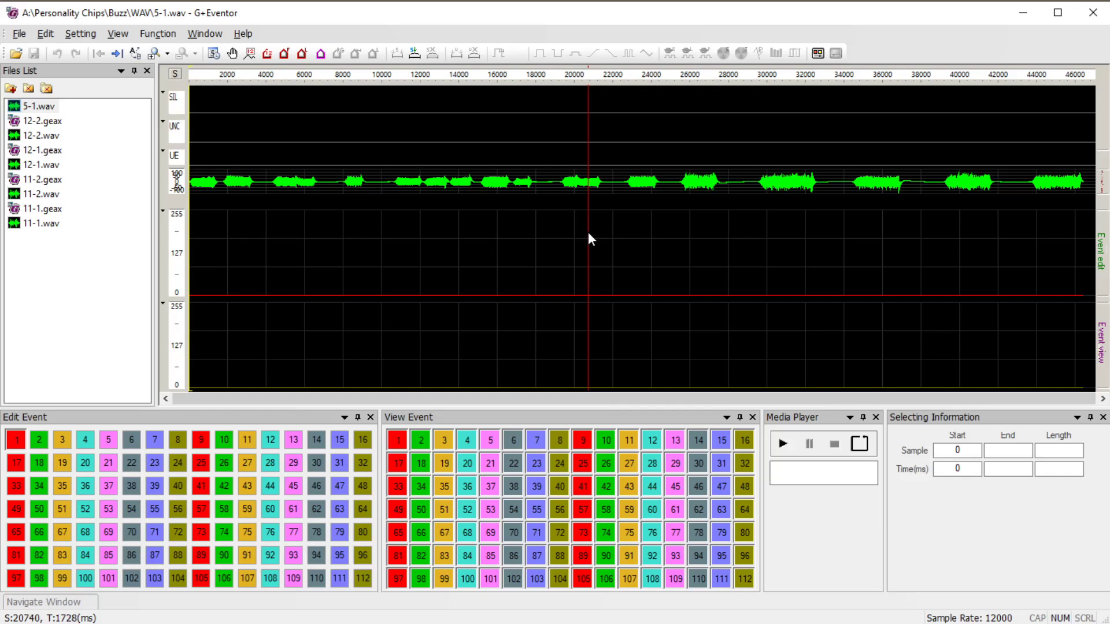
pyautogui.click(782, 444)
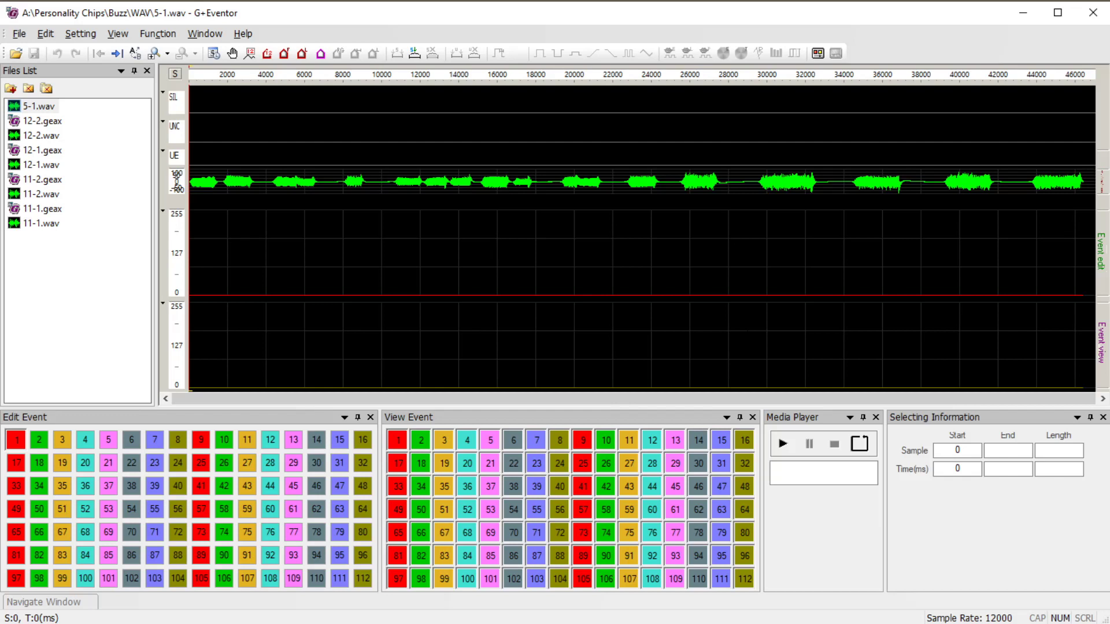
pyautogui.click(412, 258)
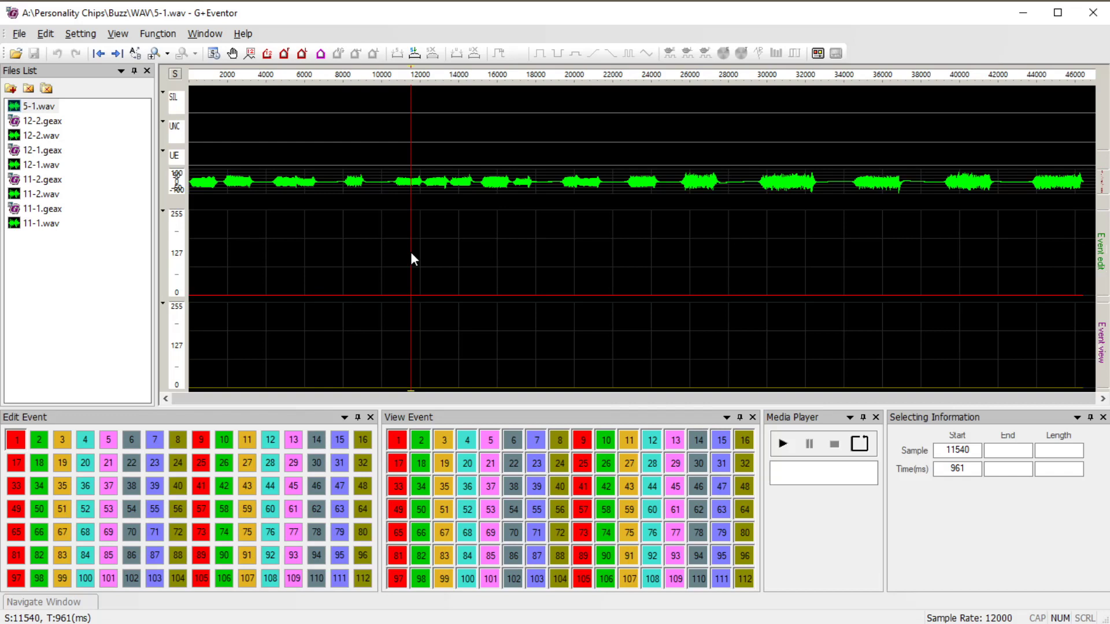
pyautogui.click(380, 249)
pyautogui.click(380, 255)
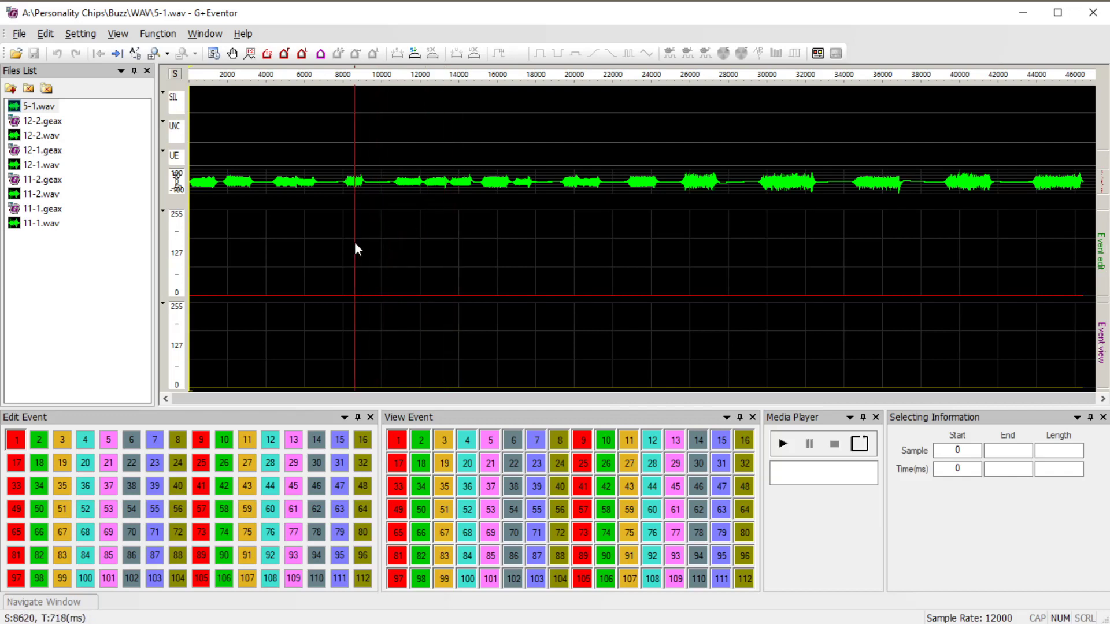
# Insert a user event in 5-1.wav with index 80 and subindex 4 at sample position 0
pyautogui.hotkey('ctrl', 'u')
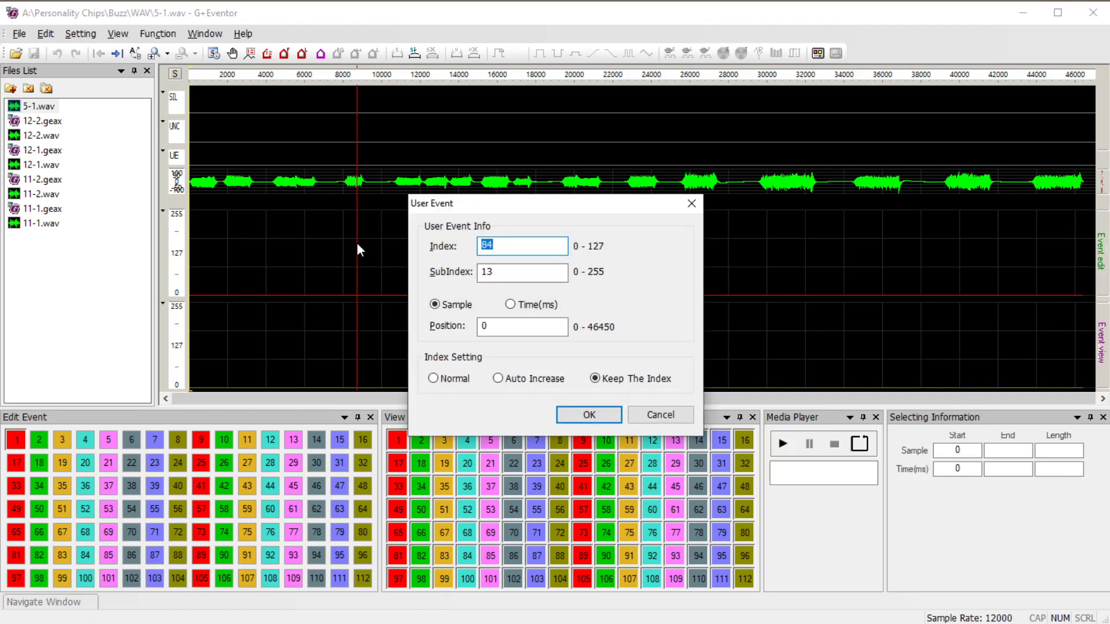
pyautogui.write('80')
pyautogui.press('Tab')
pyautogui.press('Tab')
pyautogui.press('Tab')
pyautogui.press('Tab')
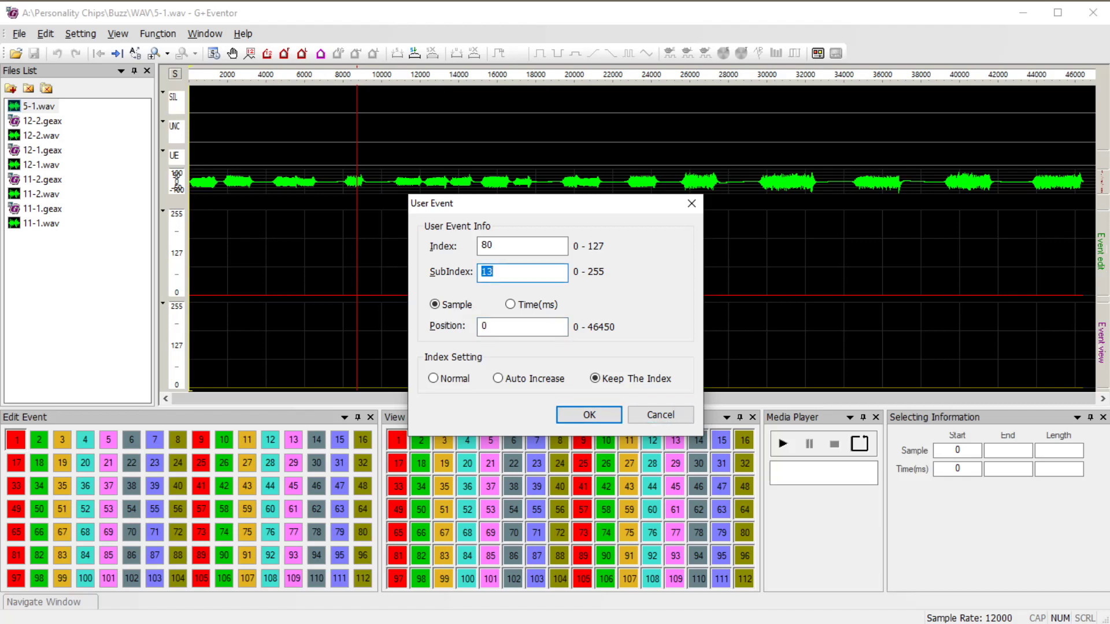
pyautogui.write('4')
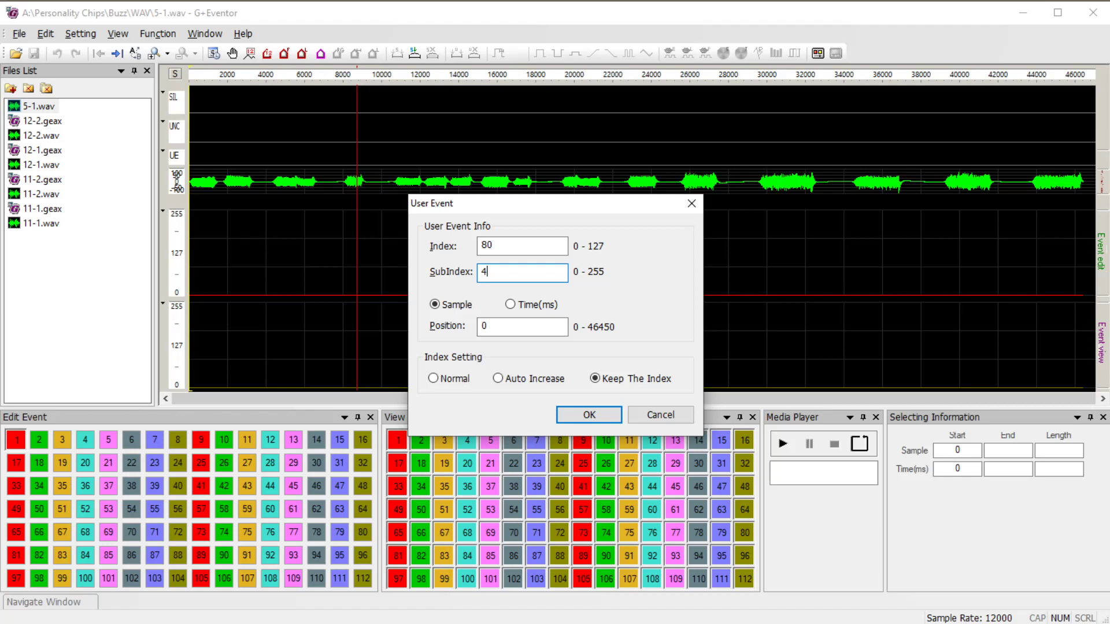
pyautogui.click(588, 416)
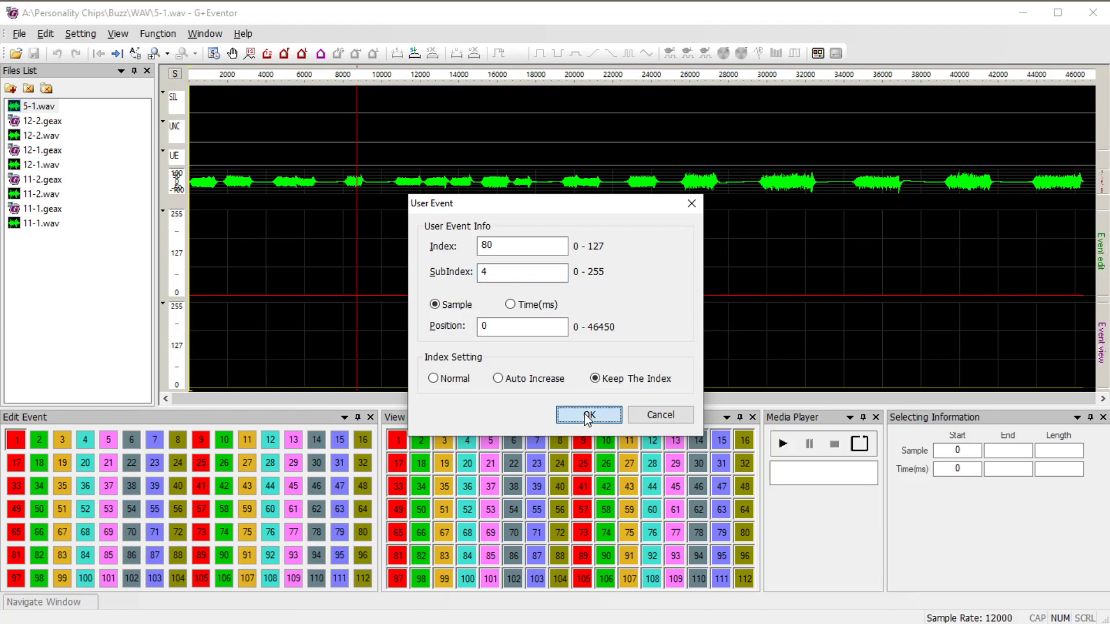
pyautogui.click(585, 412)
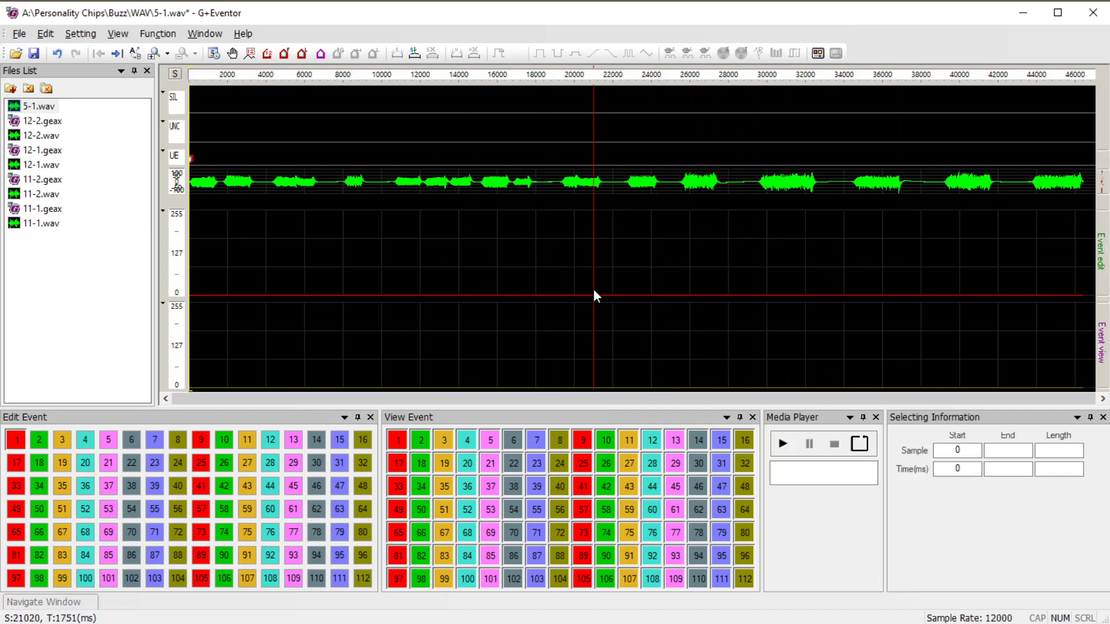
# Check the user event list of 5-1.wav for the inserted event
pyautogui.doubleClick(389, 234)
pyautogui.press('Return')
pyautogui.hotkey('ctrl', 'u')
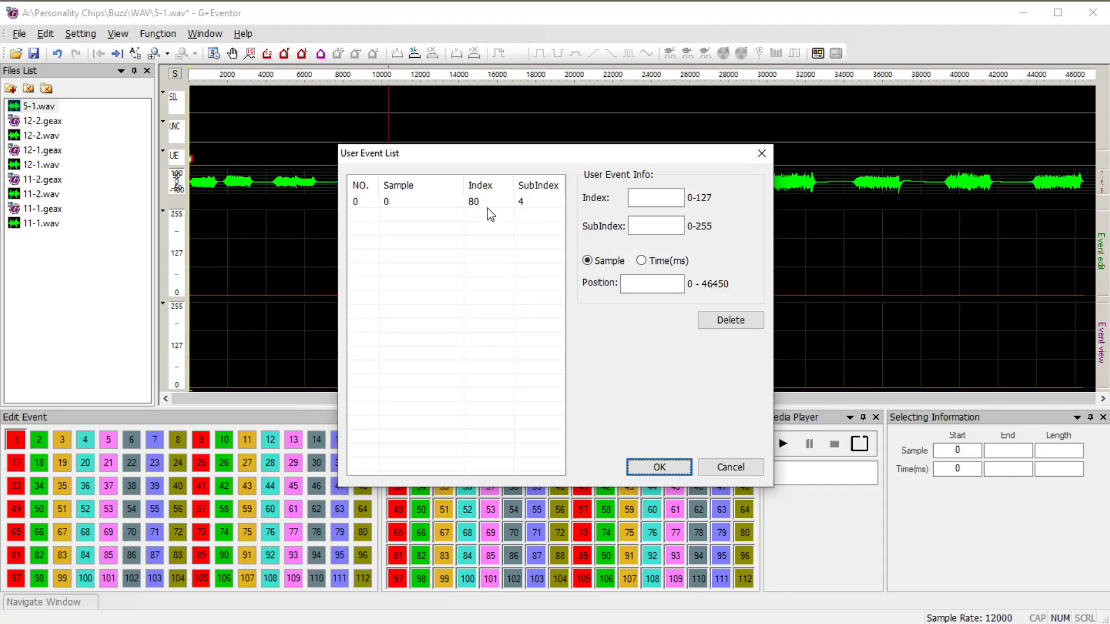
pyautogui.press('Return')
pyautogui.click(647, 233)
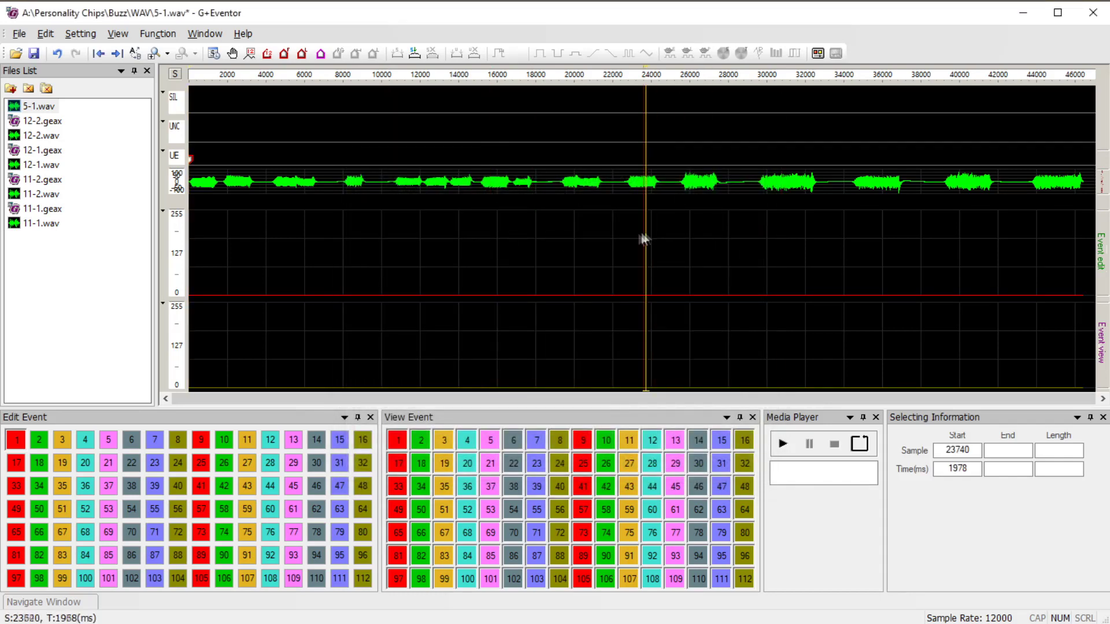
# Select event channel 17 for editing in 5-1.wav and set the selection range to samples 100 through 46000
pyautogui.click(537, 256)
pyautogui.hotkey('ctrl', 'a')
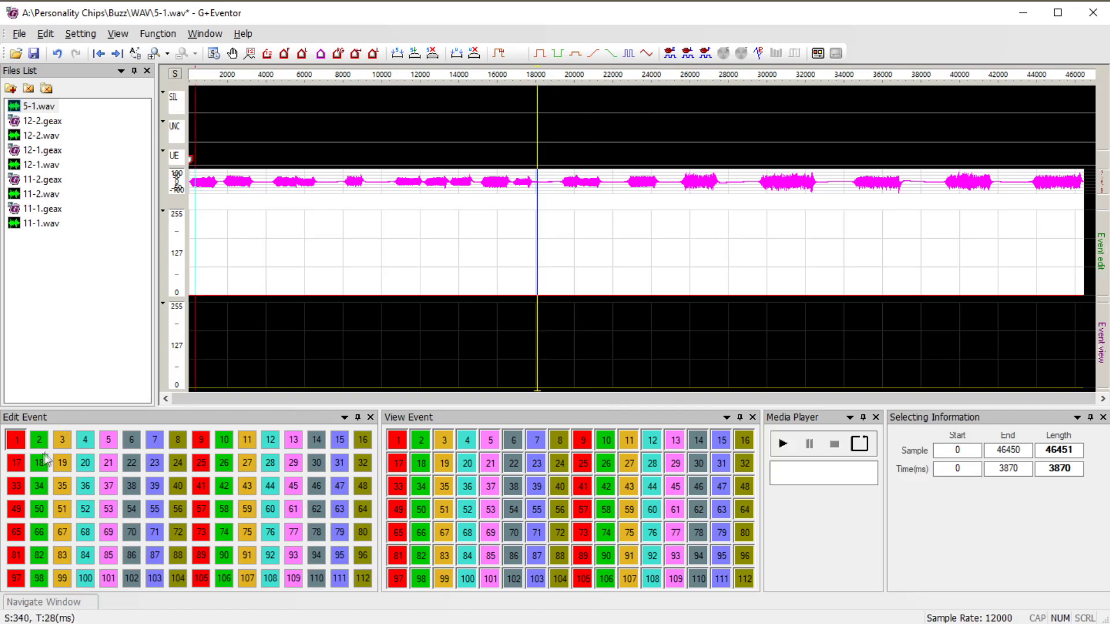
pyautogui.click(18, 465)
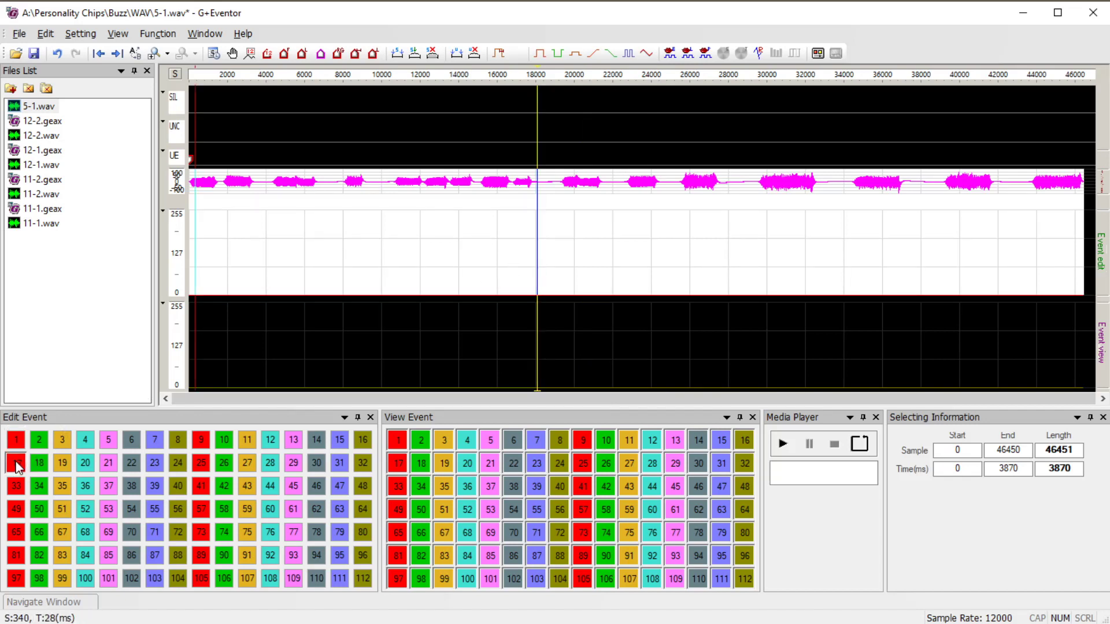
pyautogui.click(488, 231)
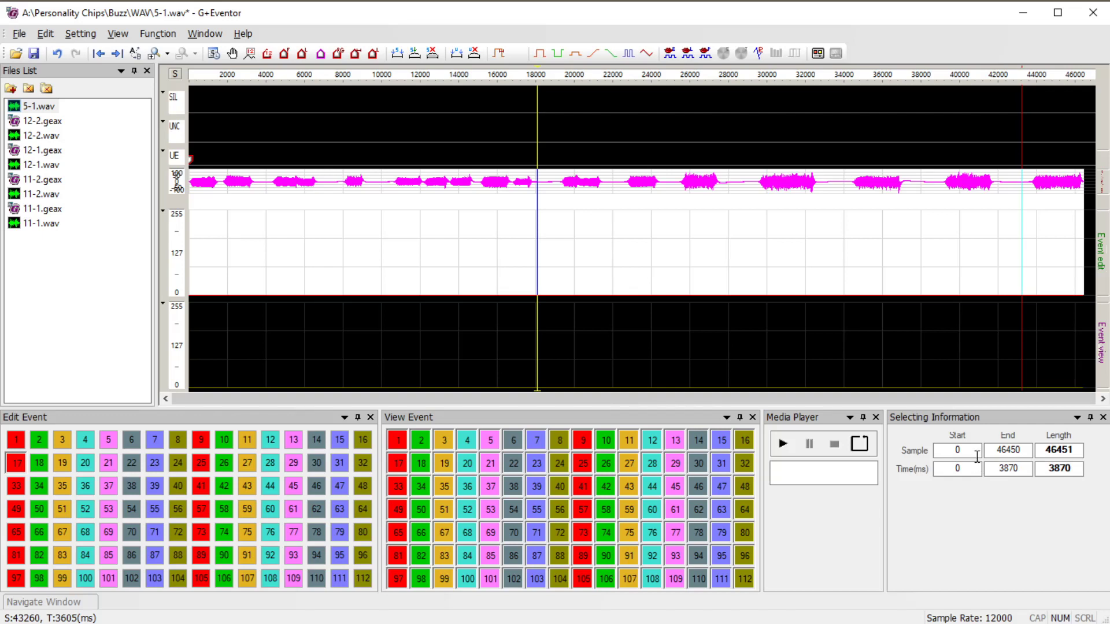
pyautogui.moveTo(977, 455); pyautogui.dragTo(911, 450)
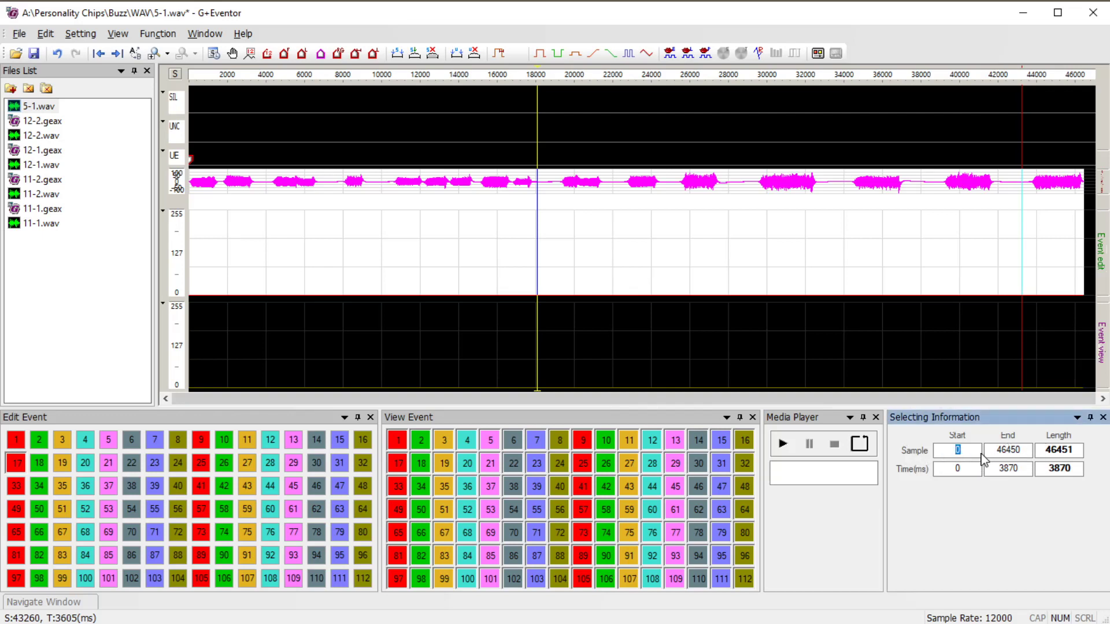
pyautogui.write('100')
pyautogui.click(1003, 451)
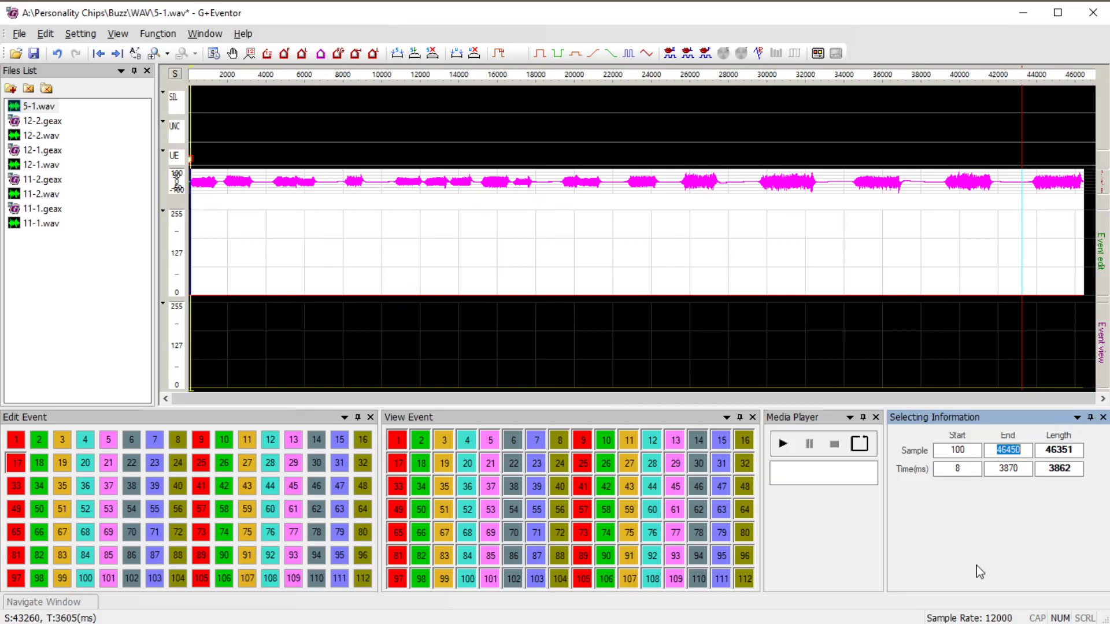
pyautogui.write('46000')
pyautogui.press('Return')
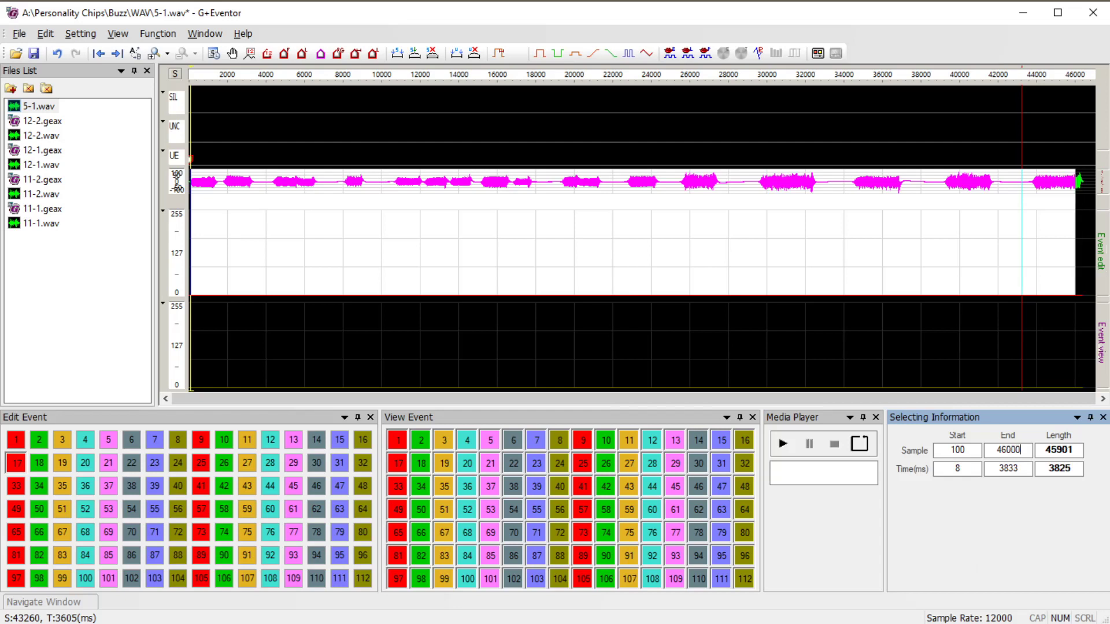
pyautogui.click(682, 232)
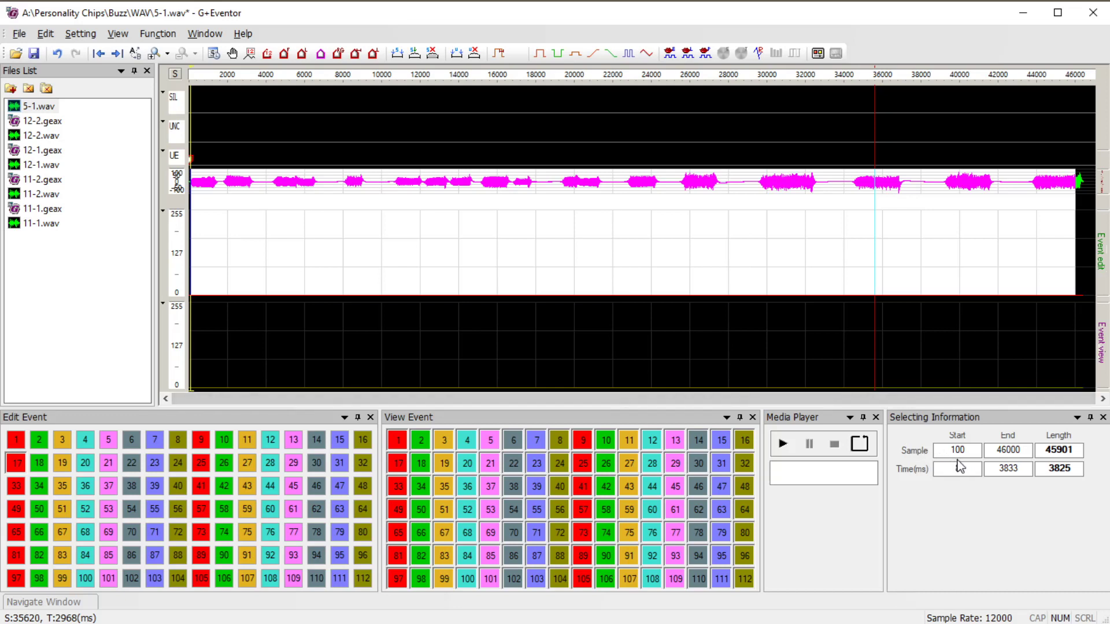
pyautogui.click(421, 231)
pyautogui.click(956, 275)
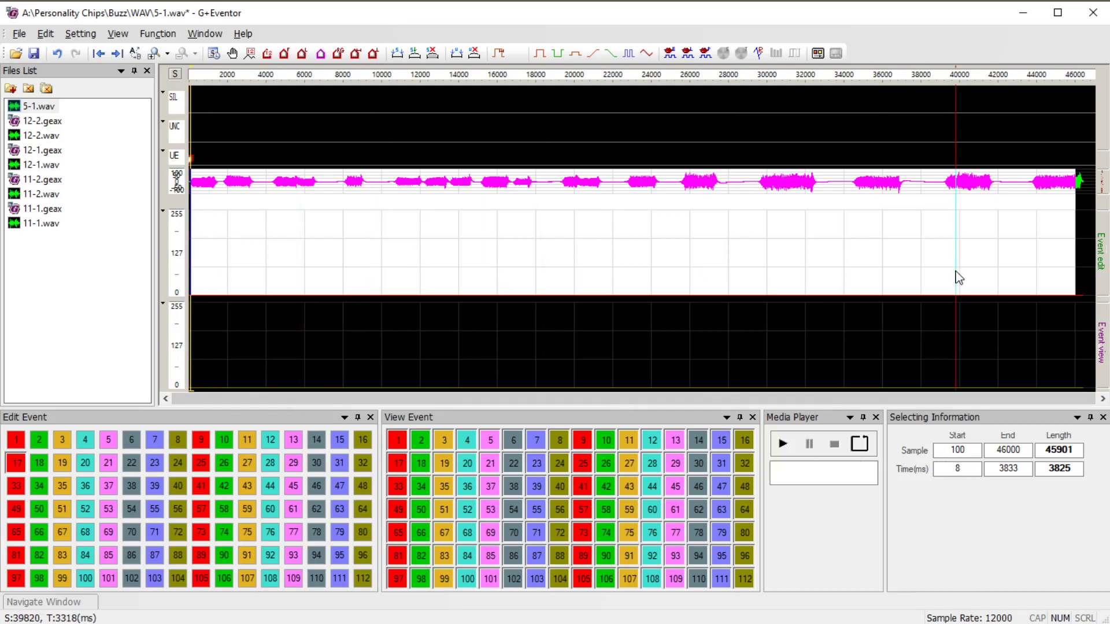
pyautogui.click(186, 253)
pyautogui.click(192, 252)
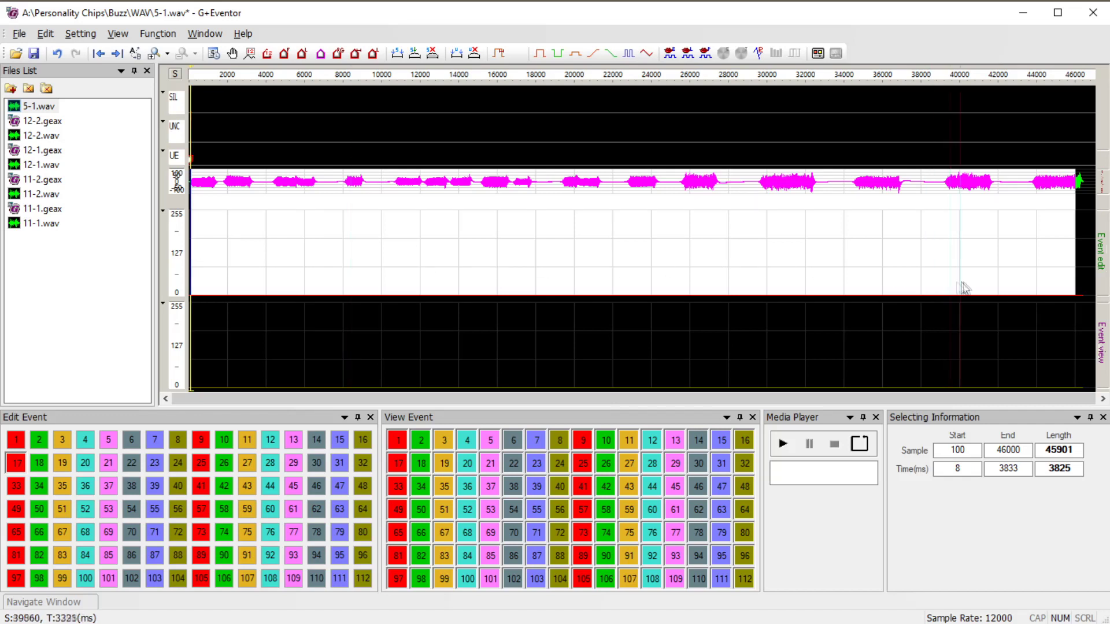
pyautogui.click(1077, 284)
pyautogui.click(1077, 283)
# Apply a Level Control of 9 to the selected samples on event channel 17, and save the file
pyautogui.click(575, 53)
pyautogui.doubleClick(520, 242)
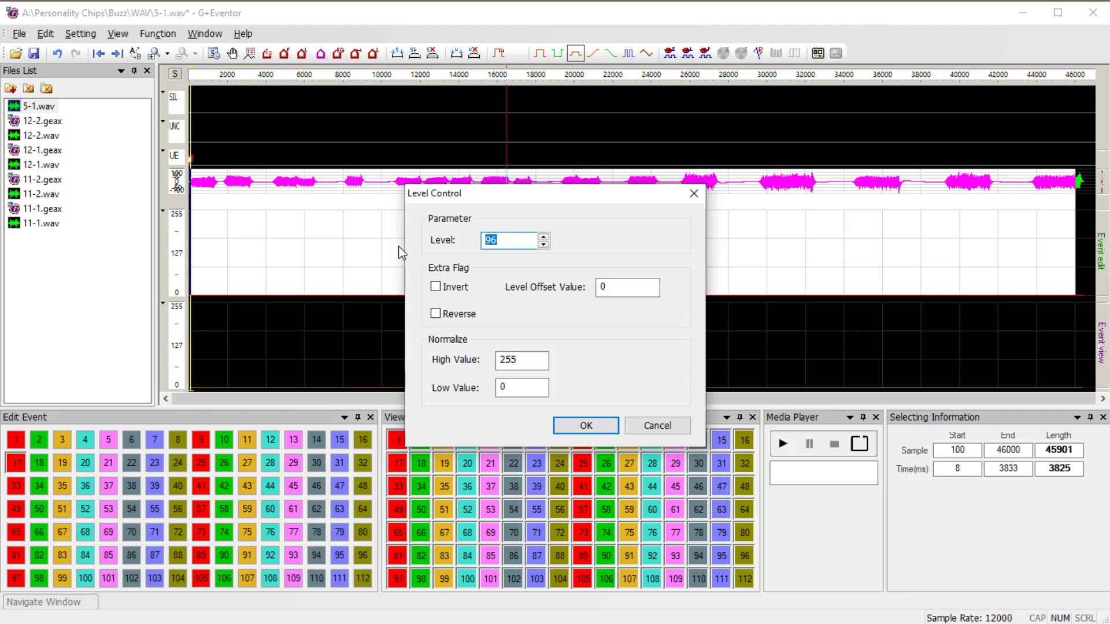
pyautogui.write('9')
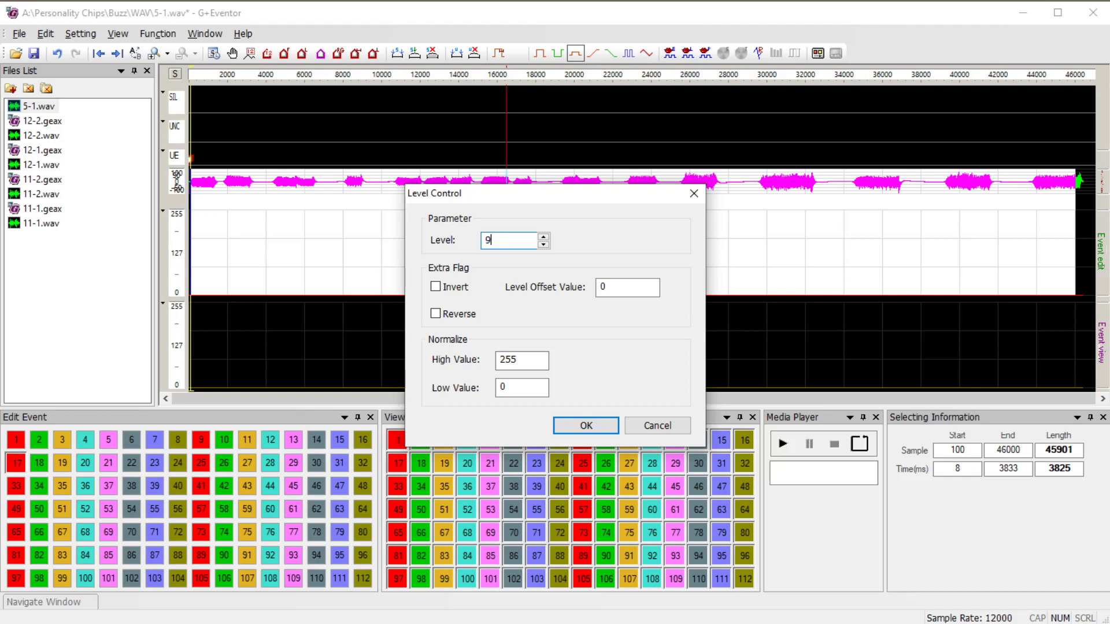
pyautogui.click(585, 425)
pyautogui.click(400, 243)
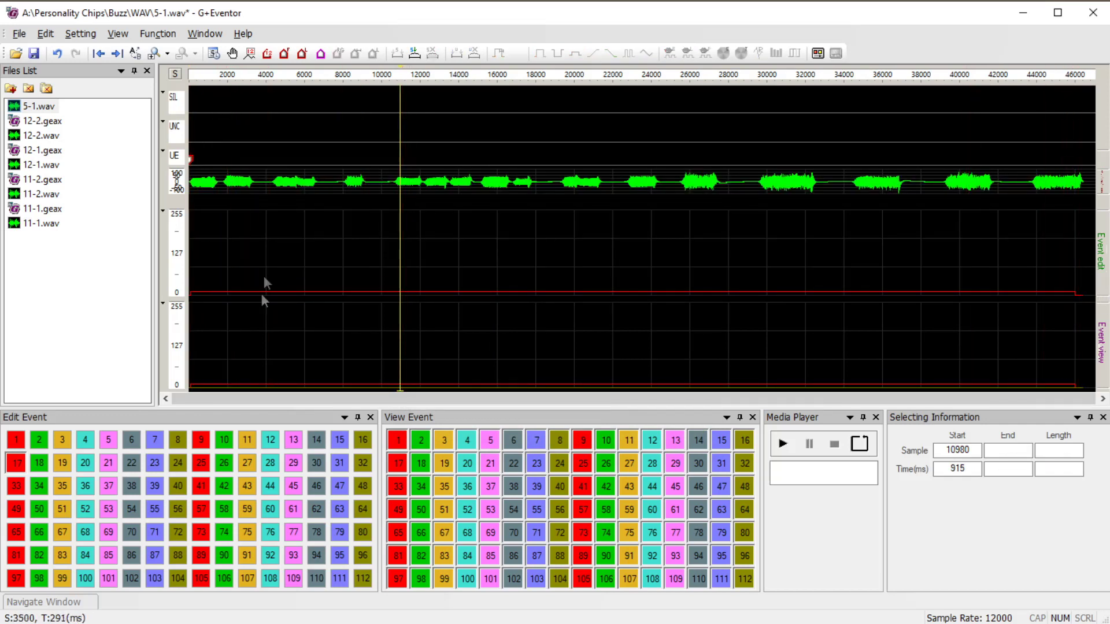
pyautogui.click(34, 53)
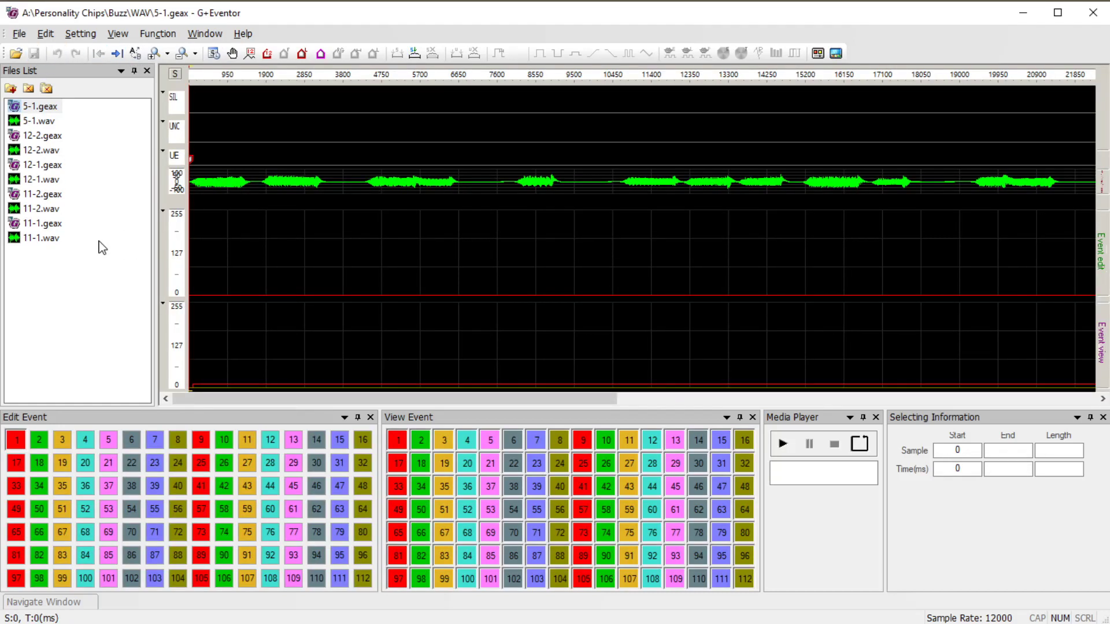
# Check the level on event channel 17 along the saved 5-1.geax
pyautogui.click(16, 463)
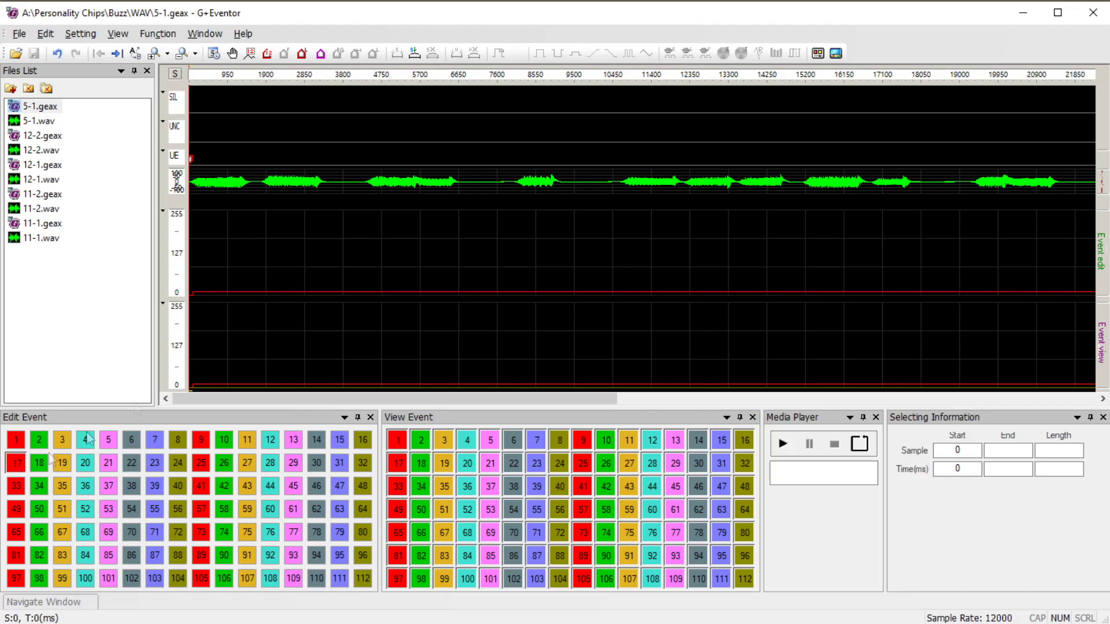
pyautogui.scroll(-4, 348, 254)
pyautogui.scroll(5, 320, 252)
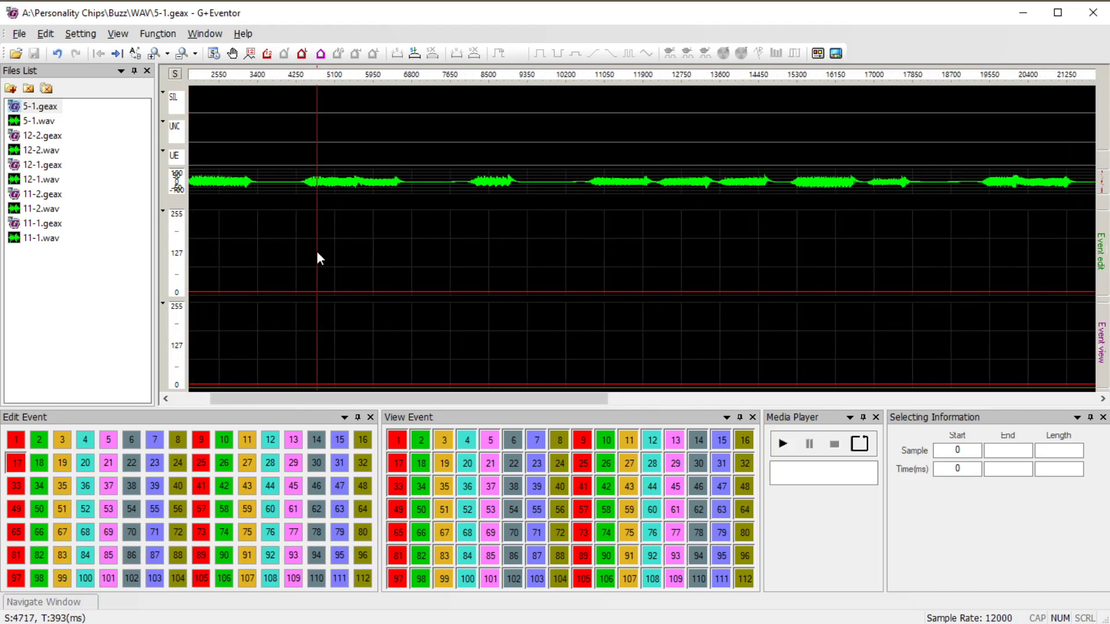
pyautogui.scroll(-3, 317, 252)
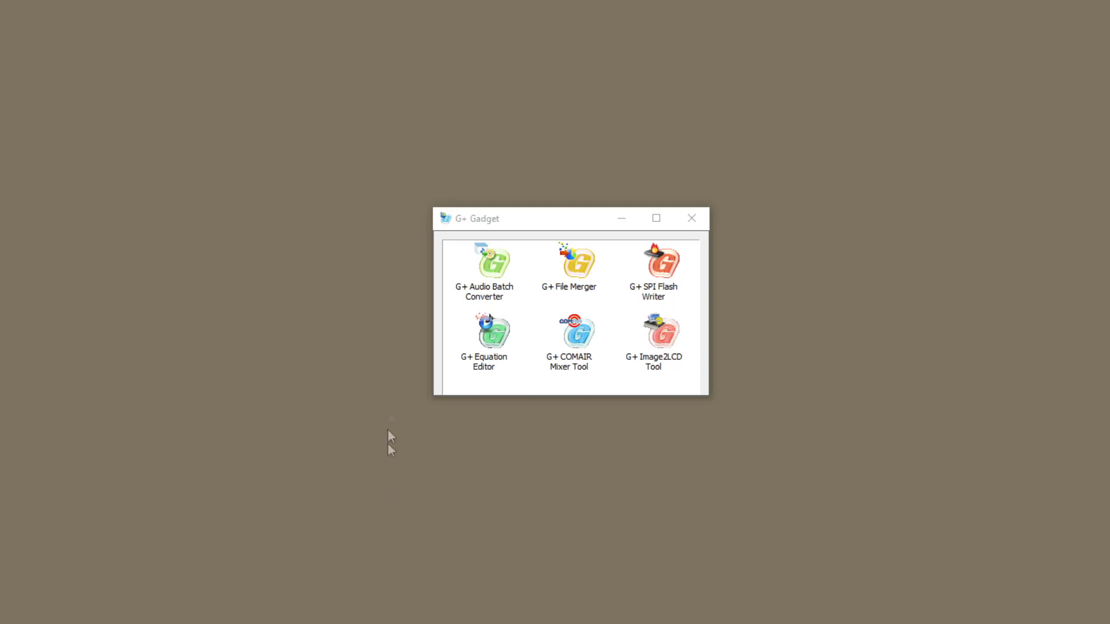
# Open G+ Audio Batch Converter and add 5-1.geax, 11-1.geax, 11-2.geax, 12-1.geax and 12-2.geax from the Buzz WAV folder
pyautogui.click(491, 272)
pyautogui.doubleClick(490, 272)
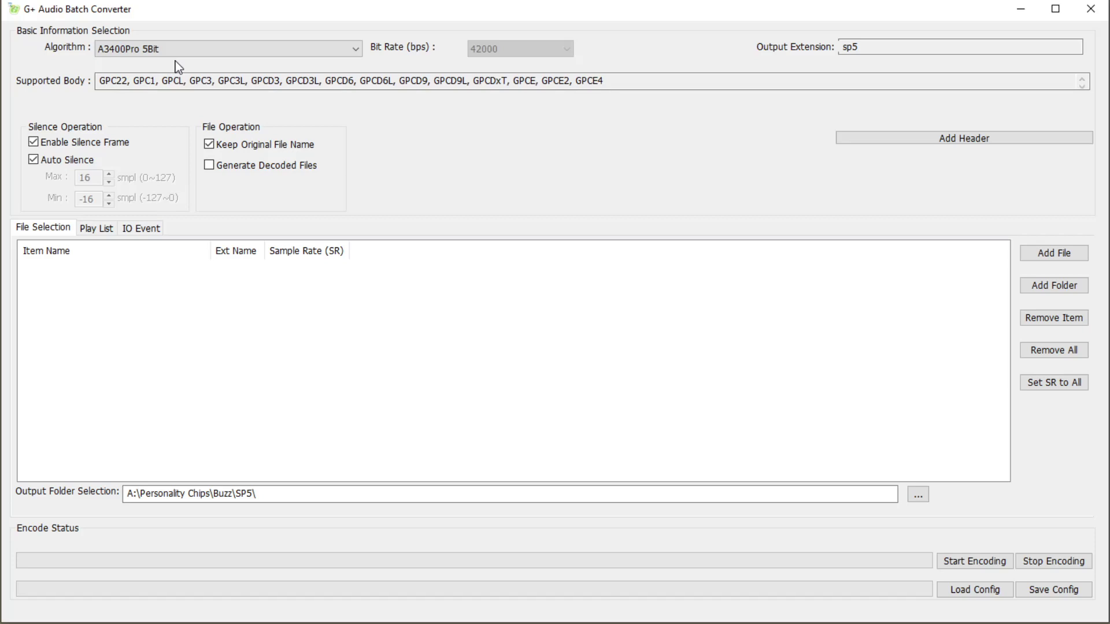
pyautogui.click(1046, 255)
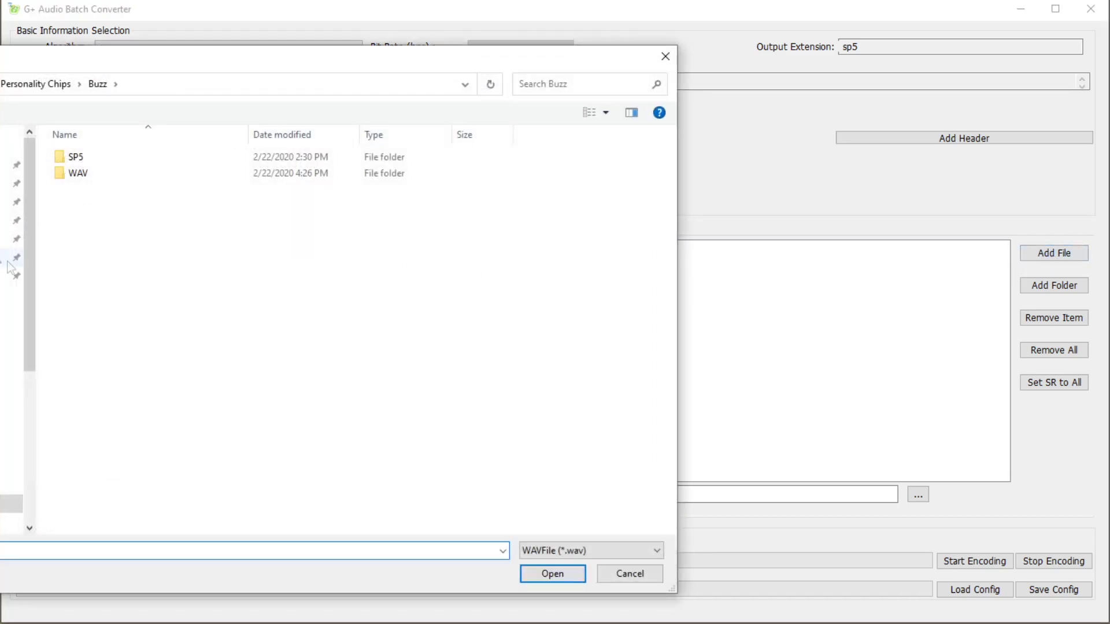
pyautogui.doubleClick(94, 174)
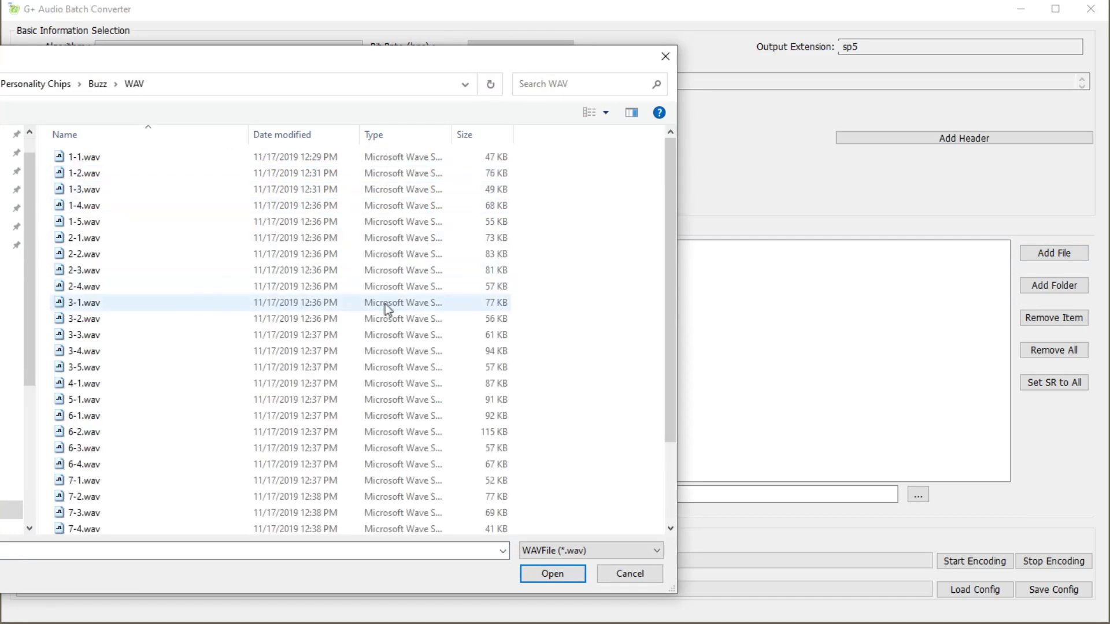
pyautogui.scroll(-2, 382, 312)
pyautogui.scroll(2, 375, 312)
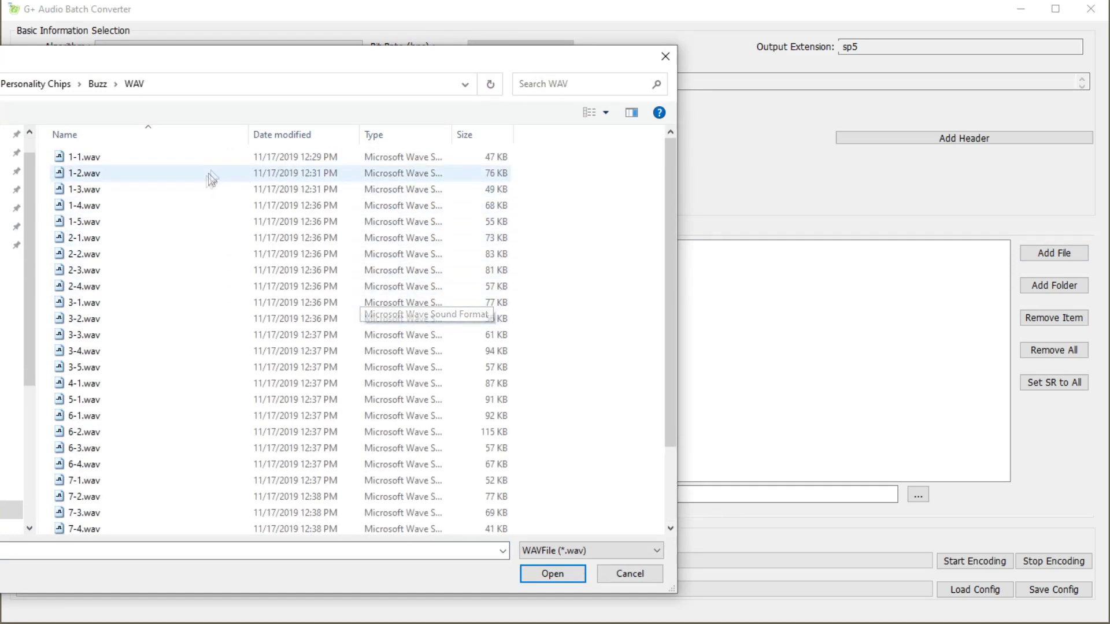
pyautogui.scroll(-2, 208, 184)
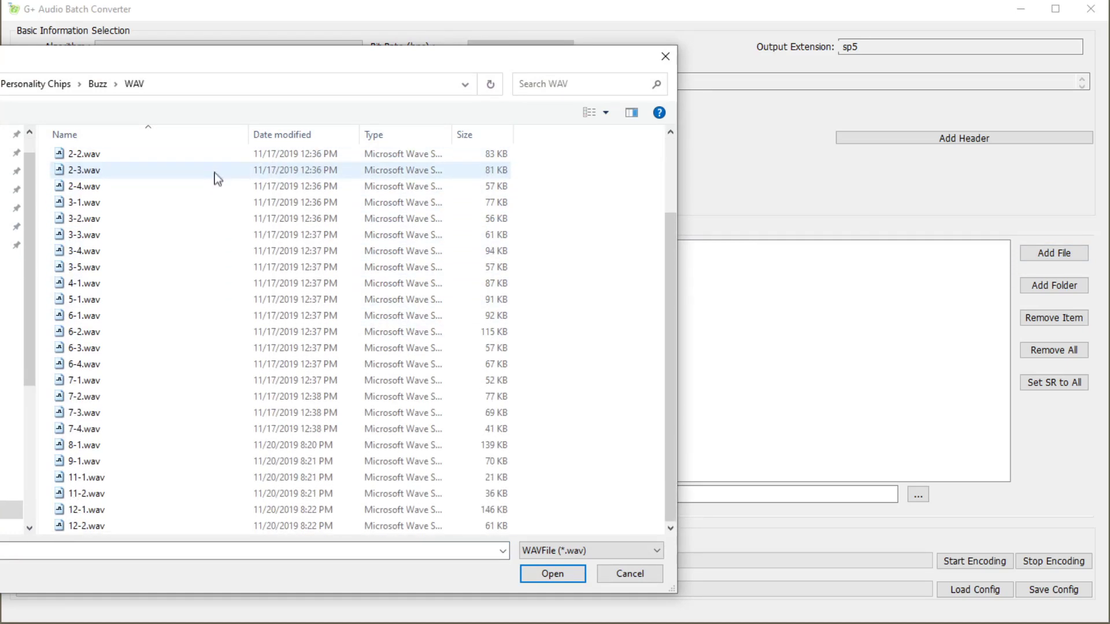
pyautogui.click(588, 551)
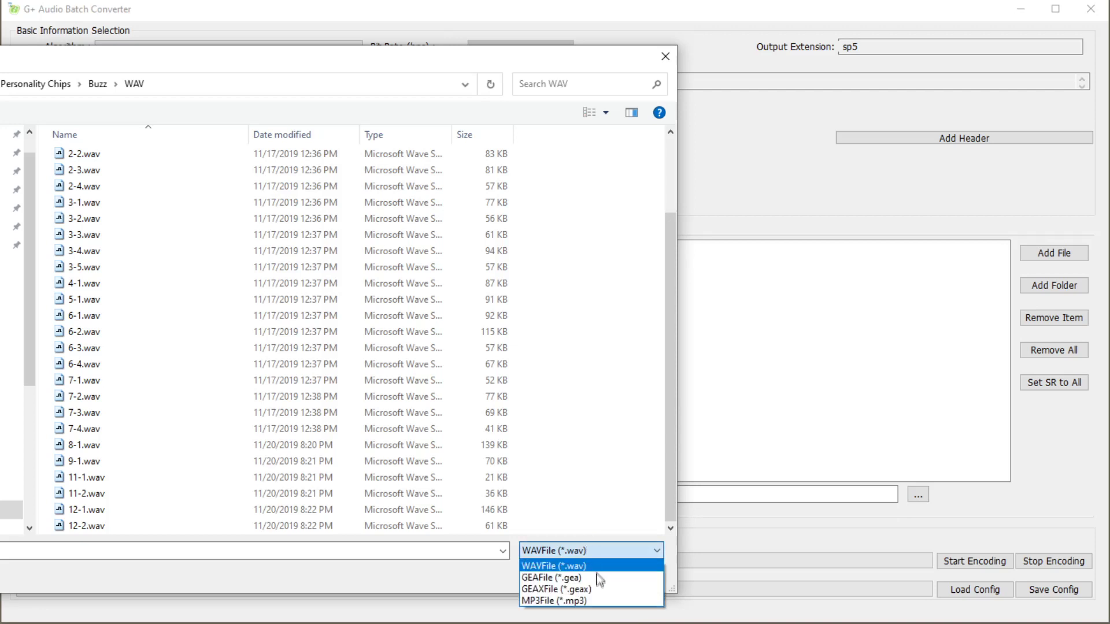
pyautogui.click(578, 589)
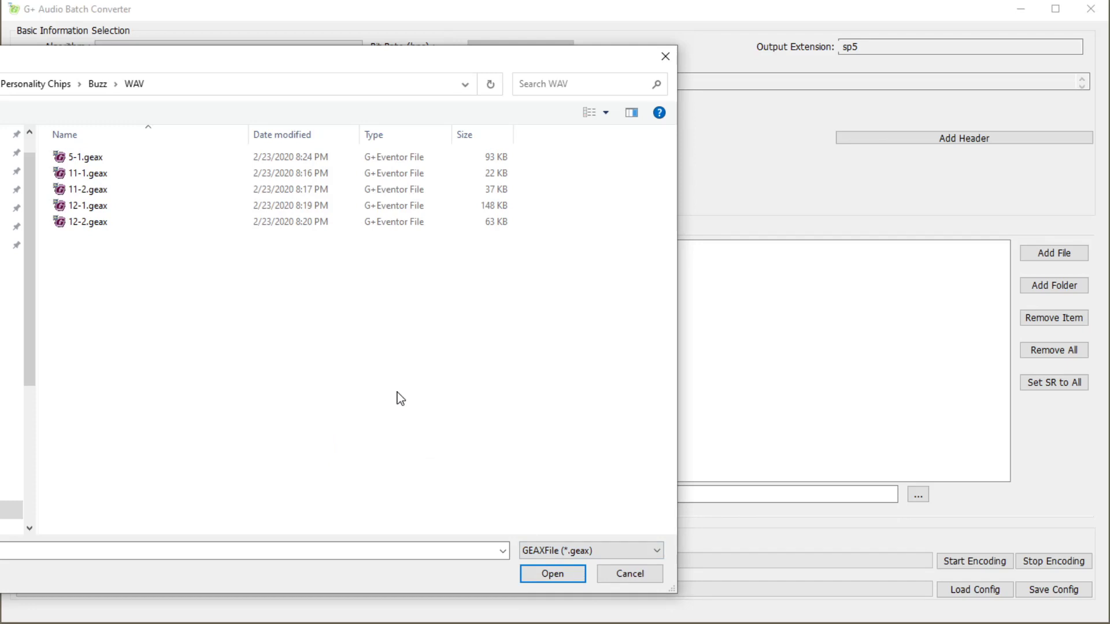
pyautogui.moveTo(345, 258); pyautogui.dragTo(81, 151)
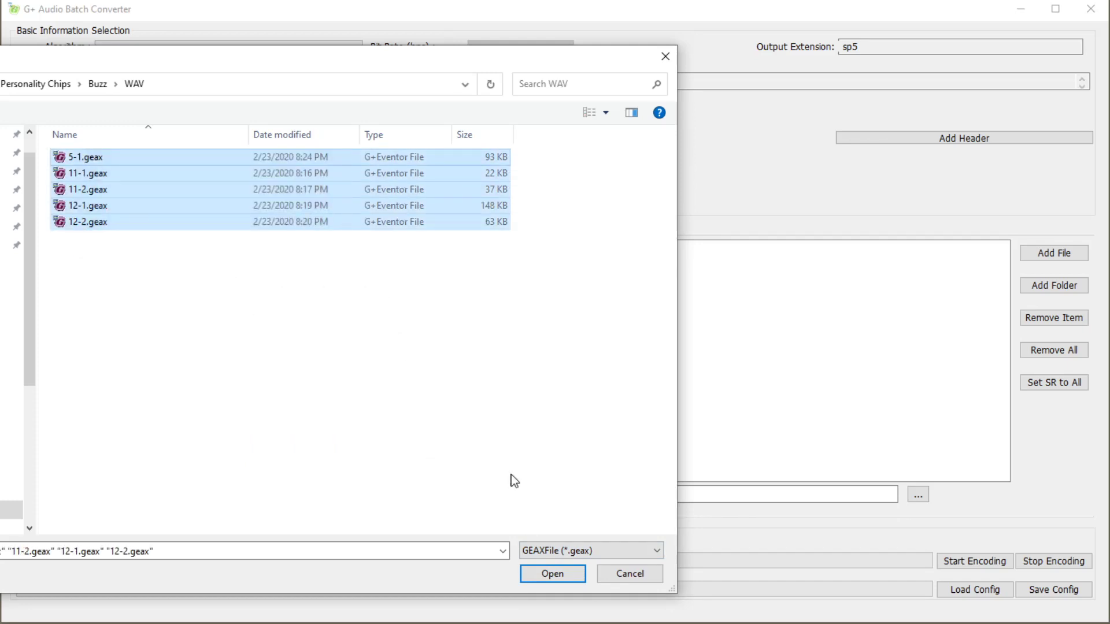
pyautogui.click(558, 581)
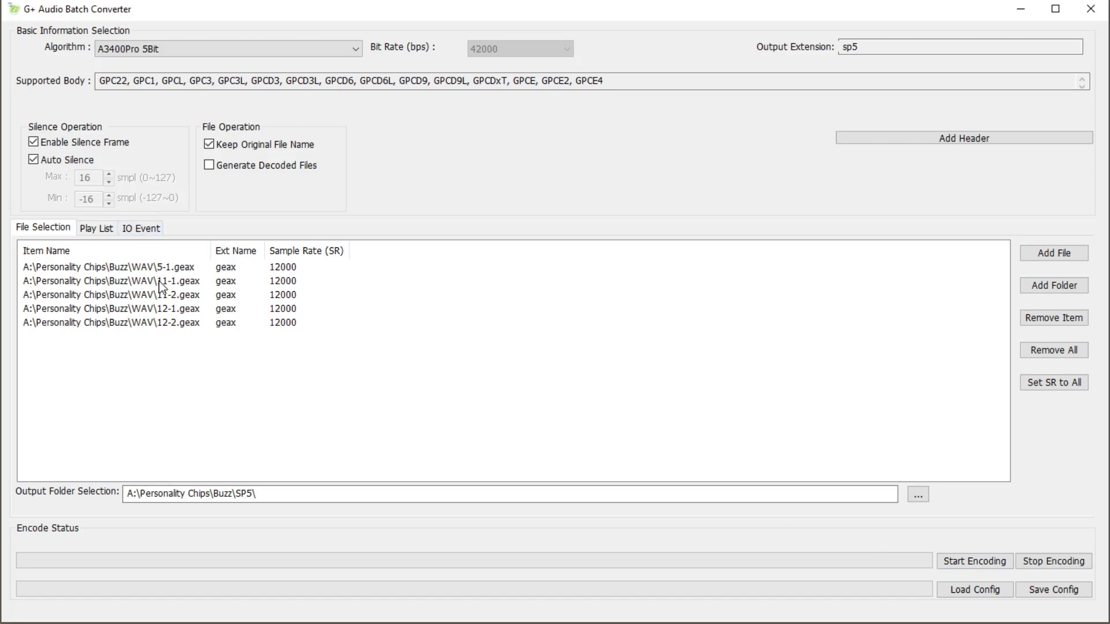
# Examine the IO Event pin mapping list from pin 1 through pin 112
pyautogui.click(136, 231)
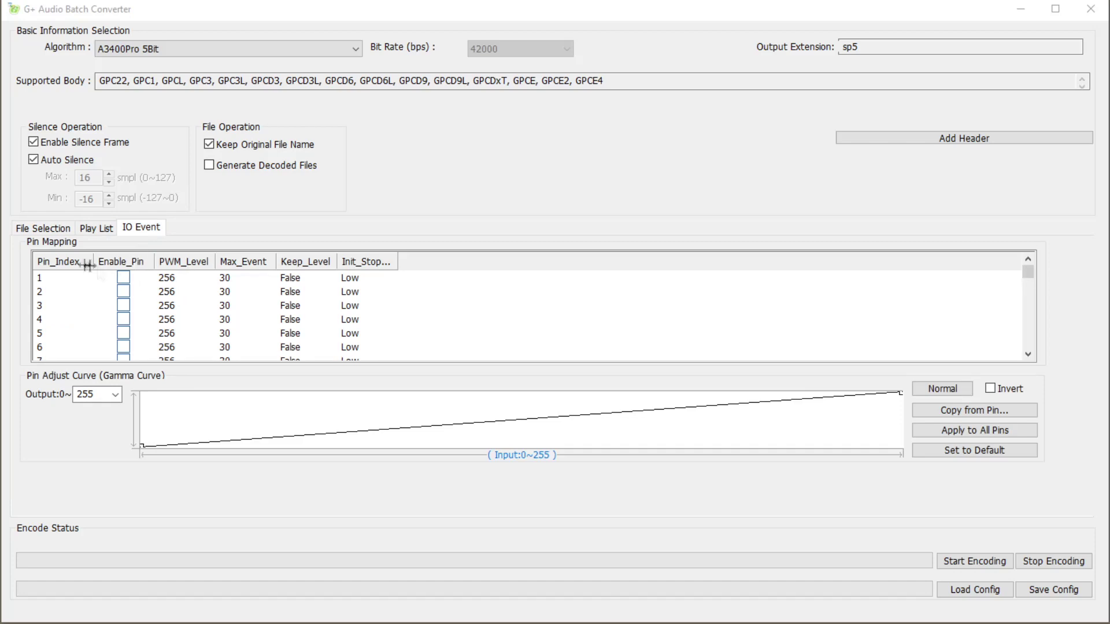
pyautogui.scroll(-2, 104, 286)
pyautogui.scroll(-5, 104, 287)
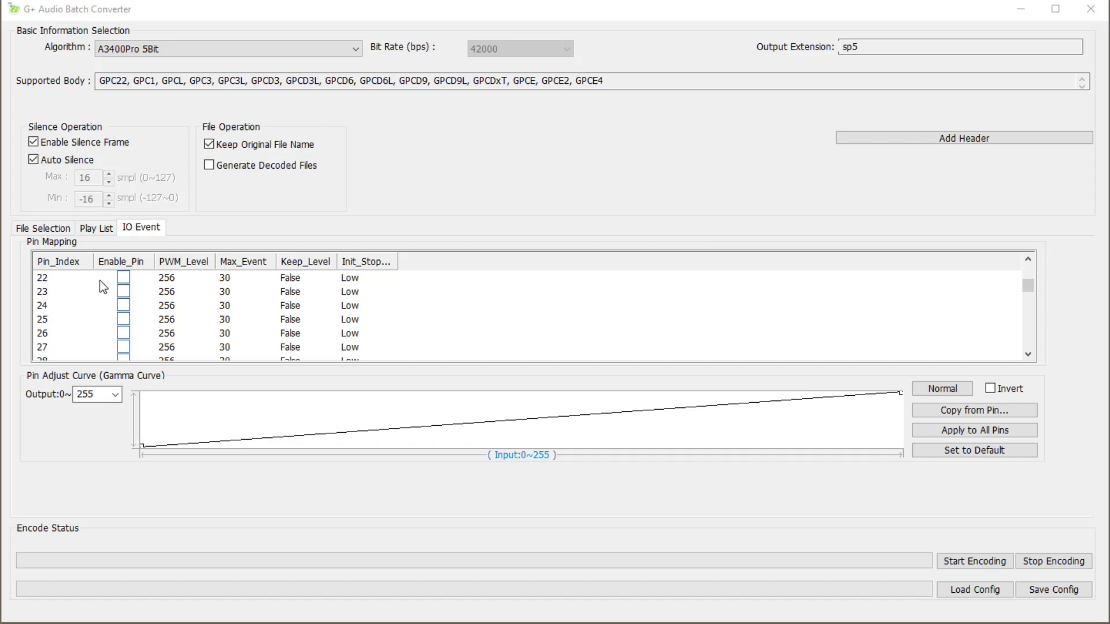
pyautogui.scroll(-20, 63, 283)
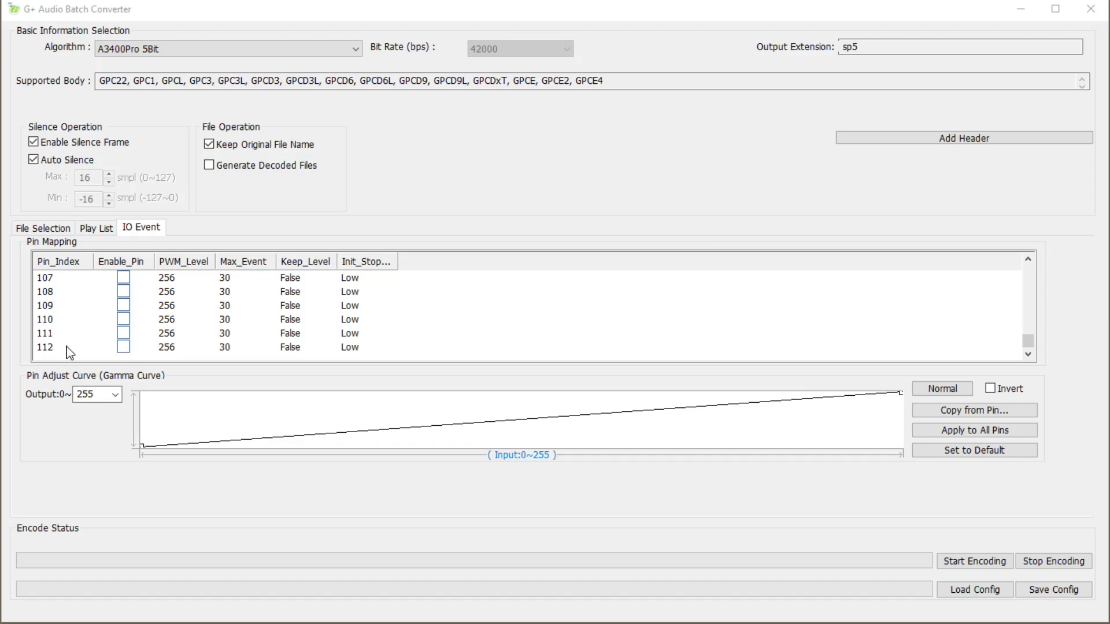
pyautogui.scroll(20, 70, 347)
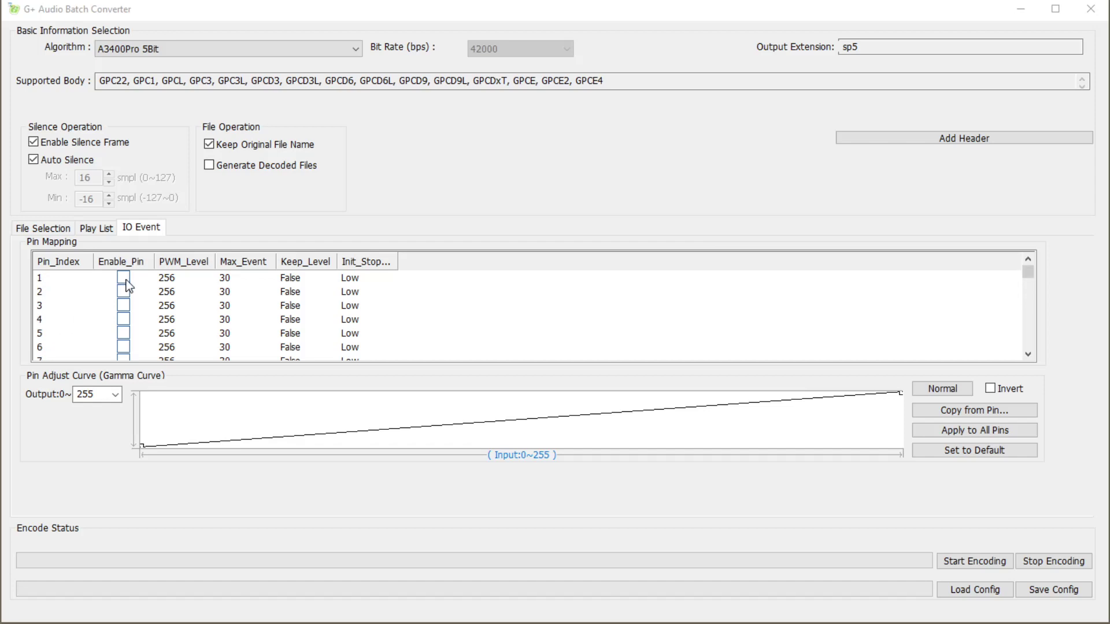
pyautogui.scroll(-20, 85, 294)
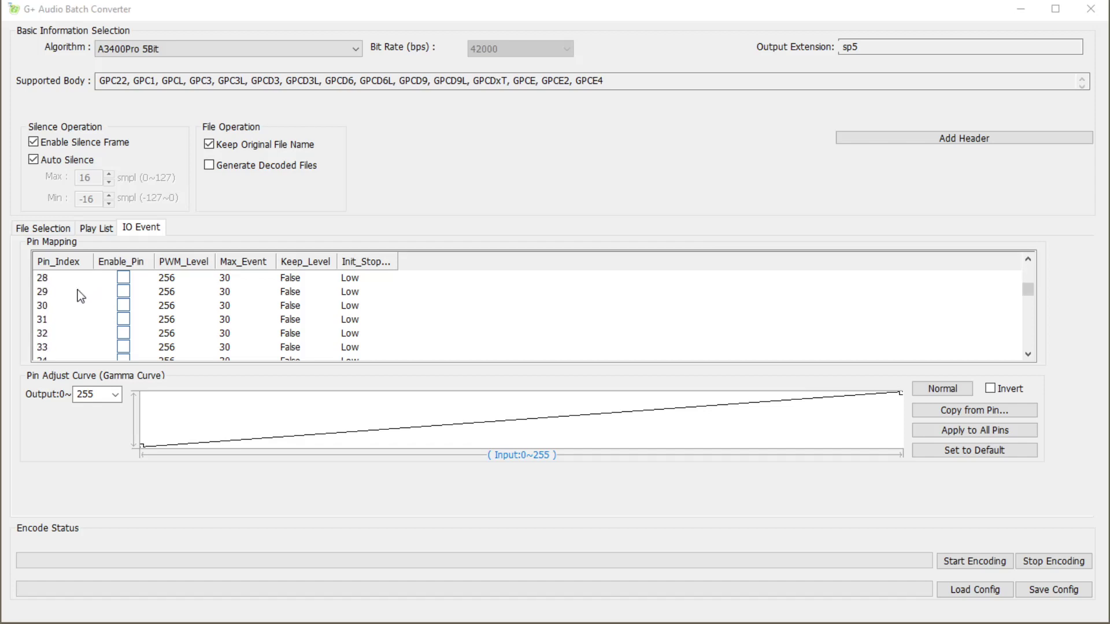
pyautogui.scroll(20, 80, 296)
pyautogui.scroll(3, 75, 298)
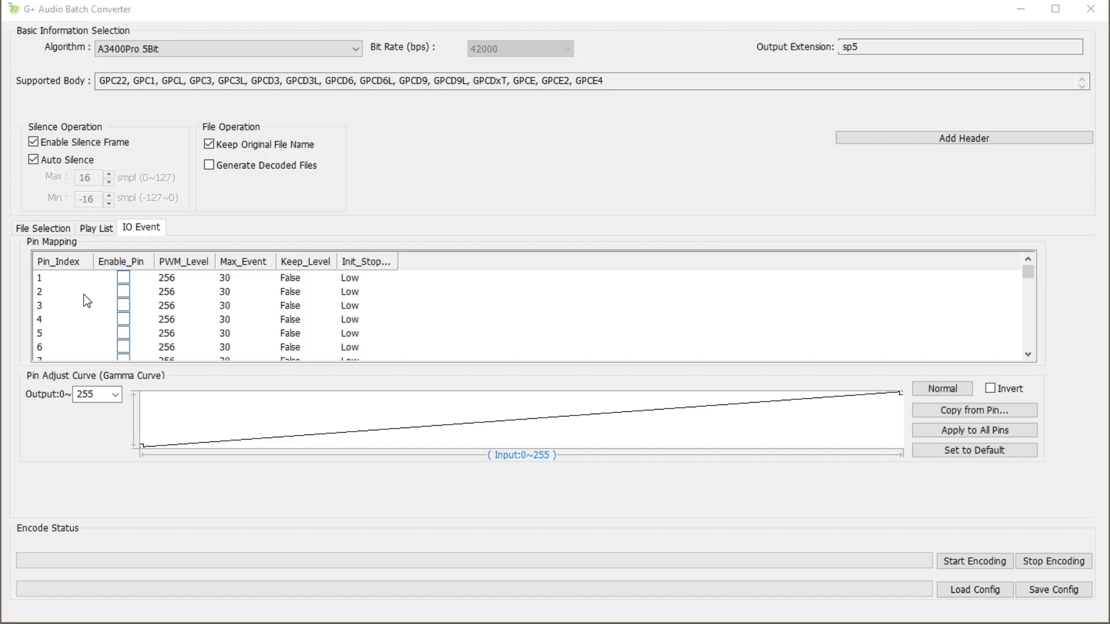
# Enable pins 1 through 5 in the IO Event pin mapping
pyautogui.click(124, 280)
pyautogui.click(124, 293)
pyautogui.click(124, 306)
pyautogui.click(124, 320)
pyautogui.click(122, 334)
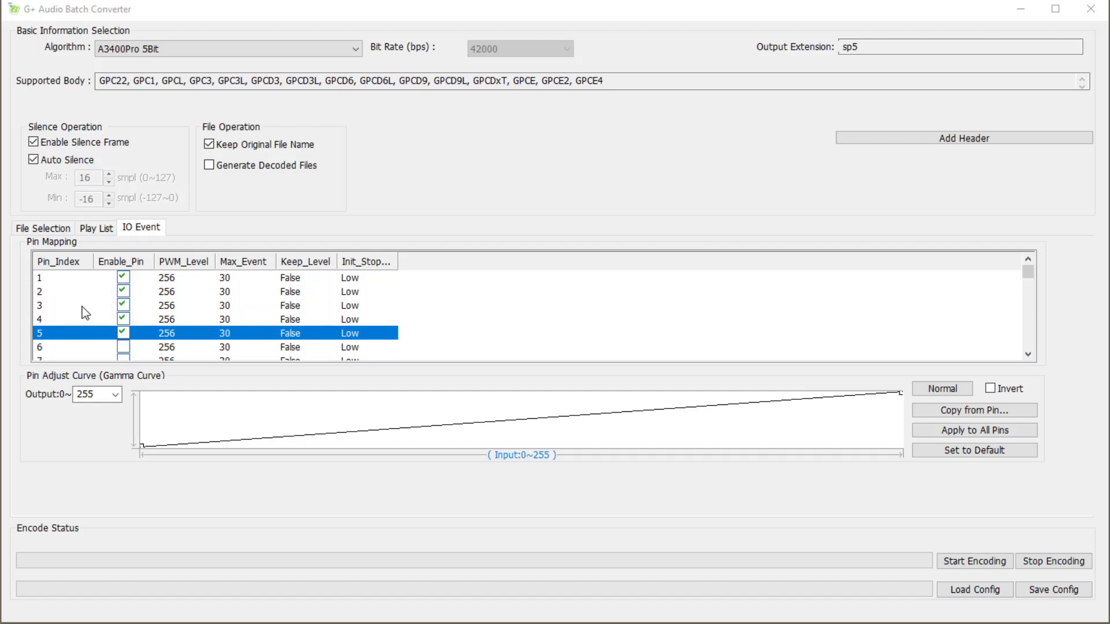
# Enable pins 17 through 21 in the IO Event pin mapping
pyautogui.scroll(-5, 85, 313)
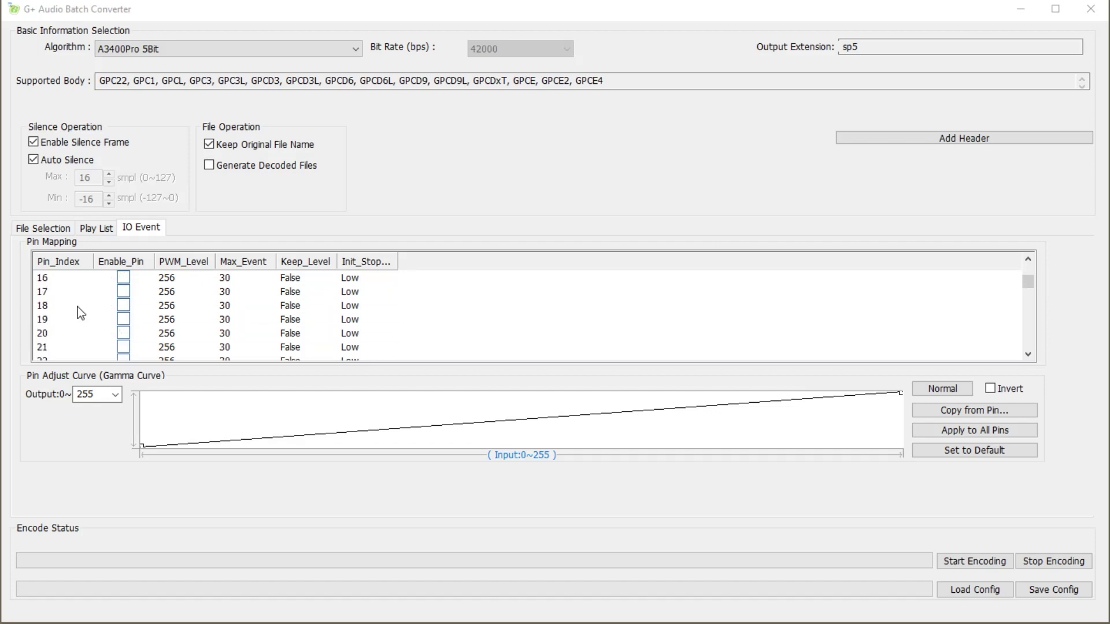
pyautogui.click(123, 291)
pyautogui.click(123, 305)
pyautogui.click(123, 319)
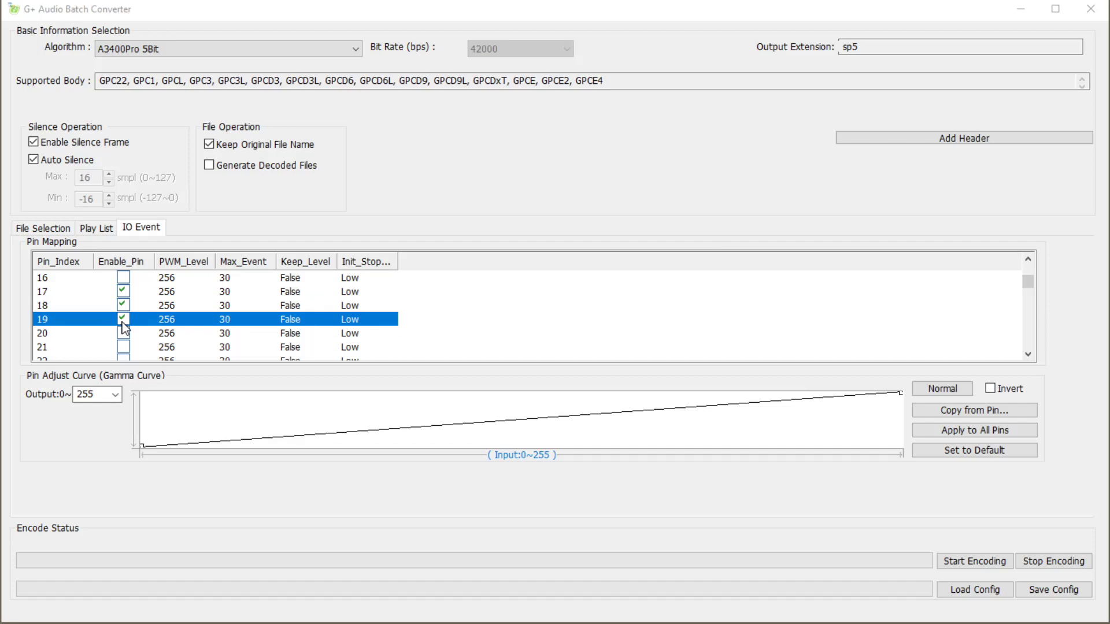
pyautogui.click(123, 333)
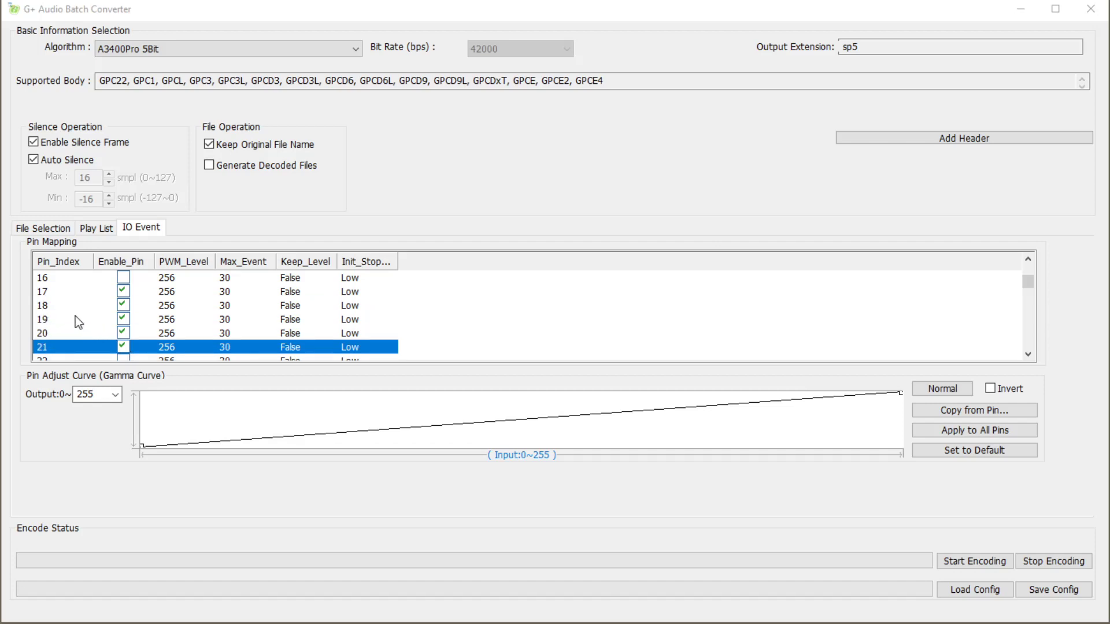
# Encode the five listed .geax files to sp5 in the output folder A:\Personality Chips\Buzz\SP5\ and dismiss the completion notice
pyautogui.scroll(5, 71, 303)
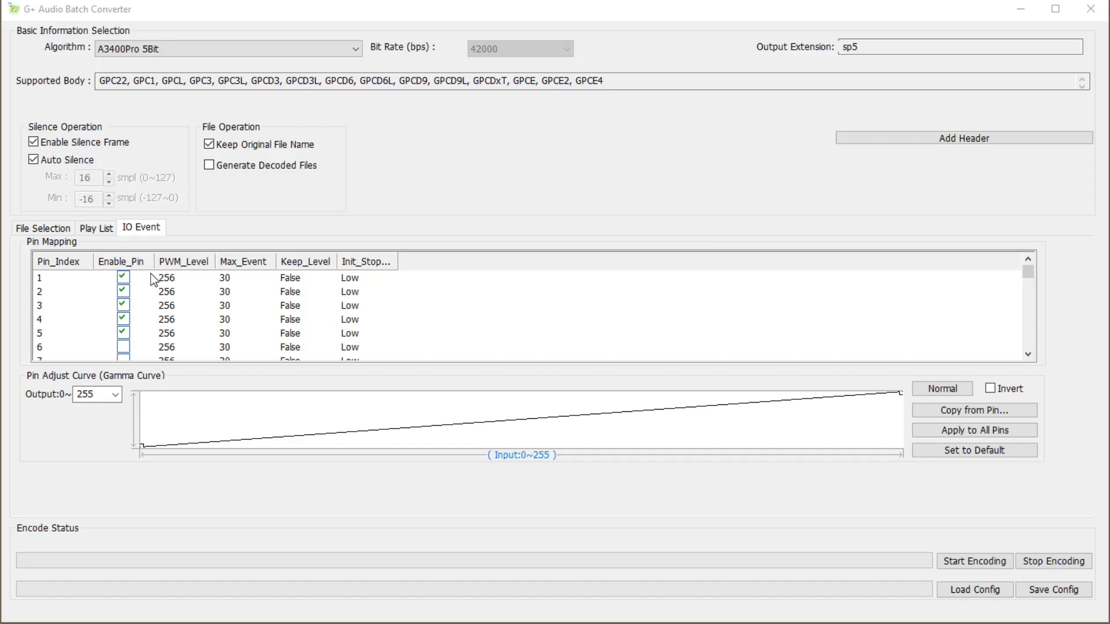
pyautogui.click(50, 229)
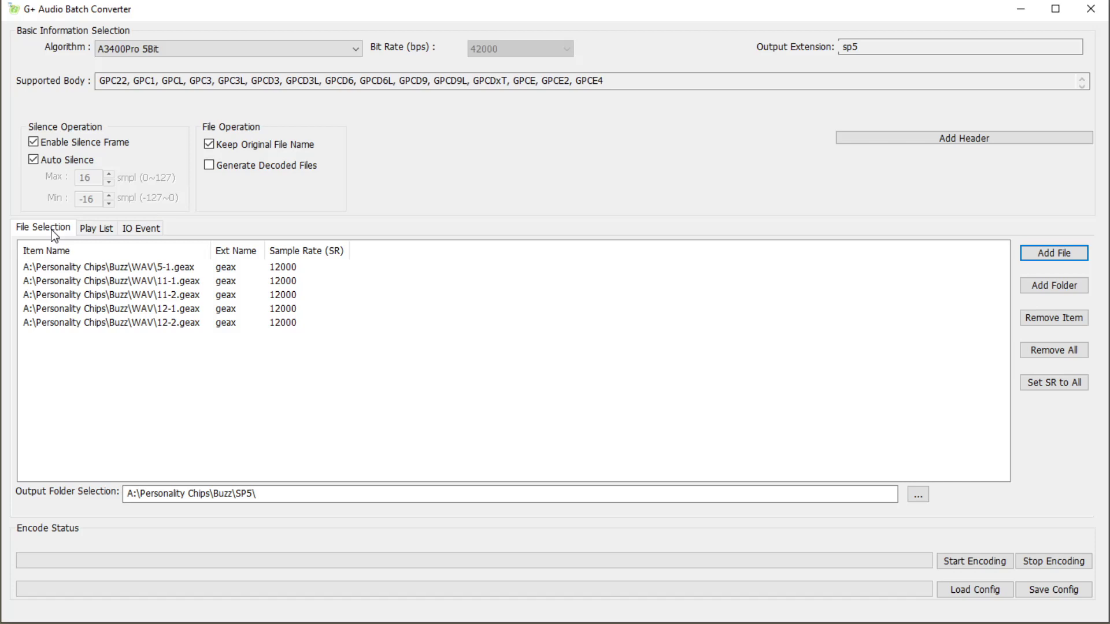
pyautogui.click(972, 561)
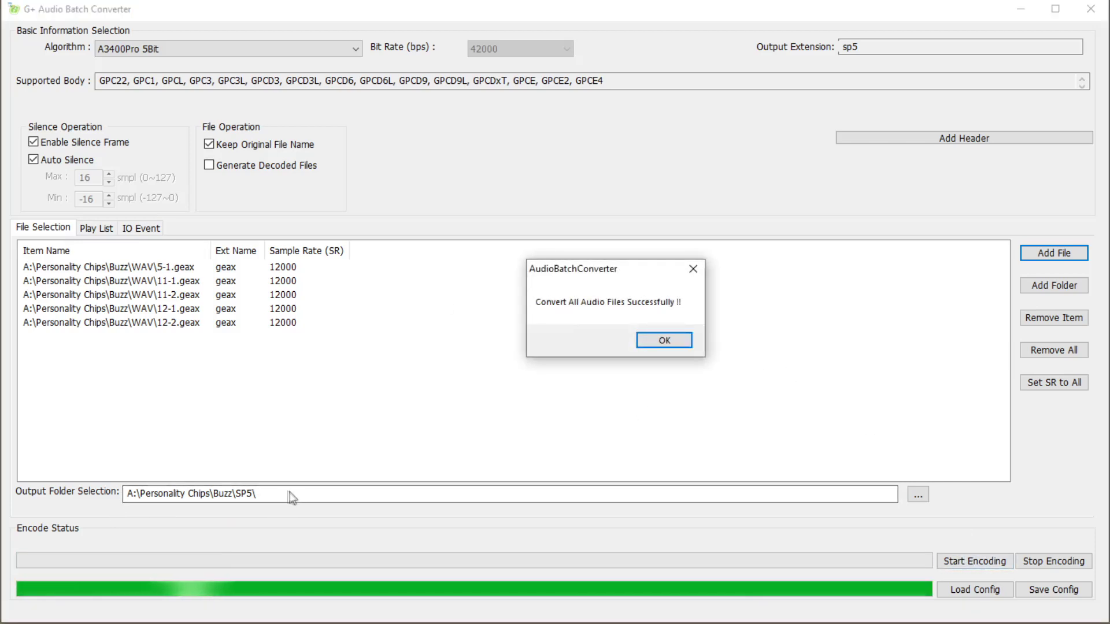
pyautogui.click(661, 340)
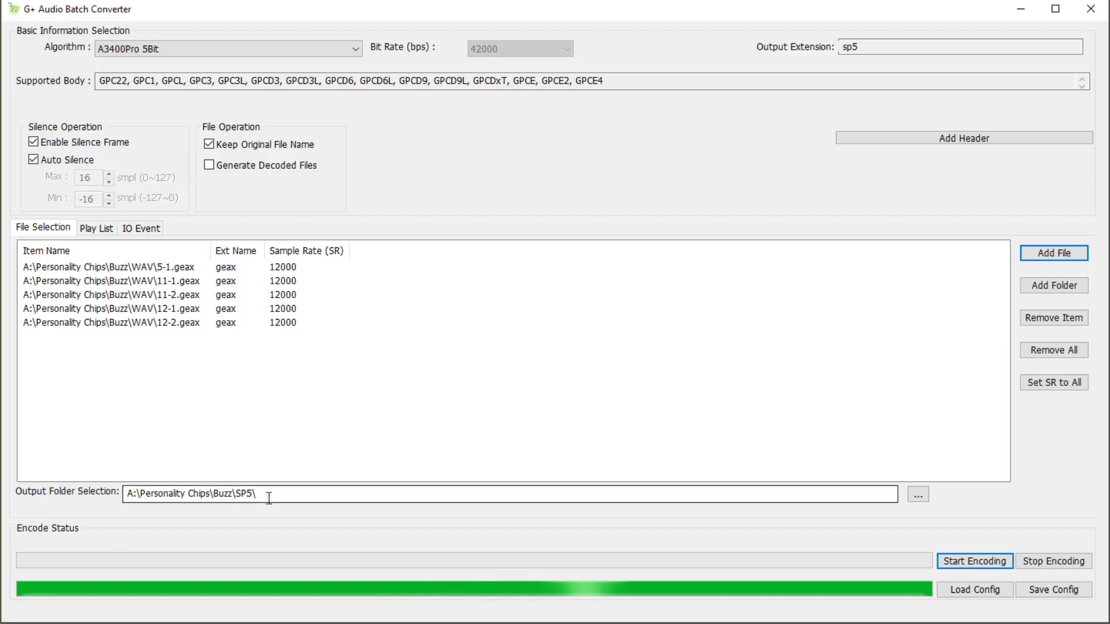
pyautogui.moveTo(264, 493); pyautogui.dragTo(87, 492)
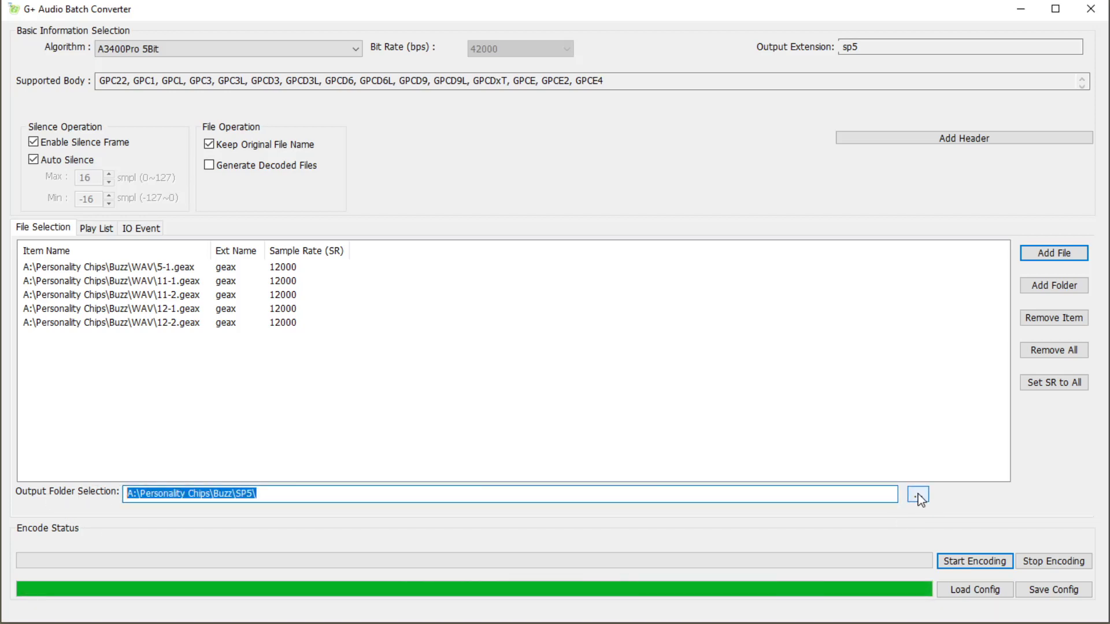
pyautogui.click(649, 499)
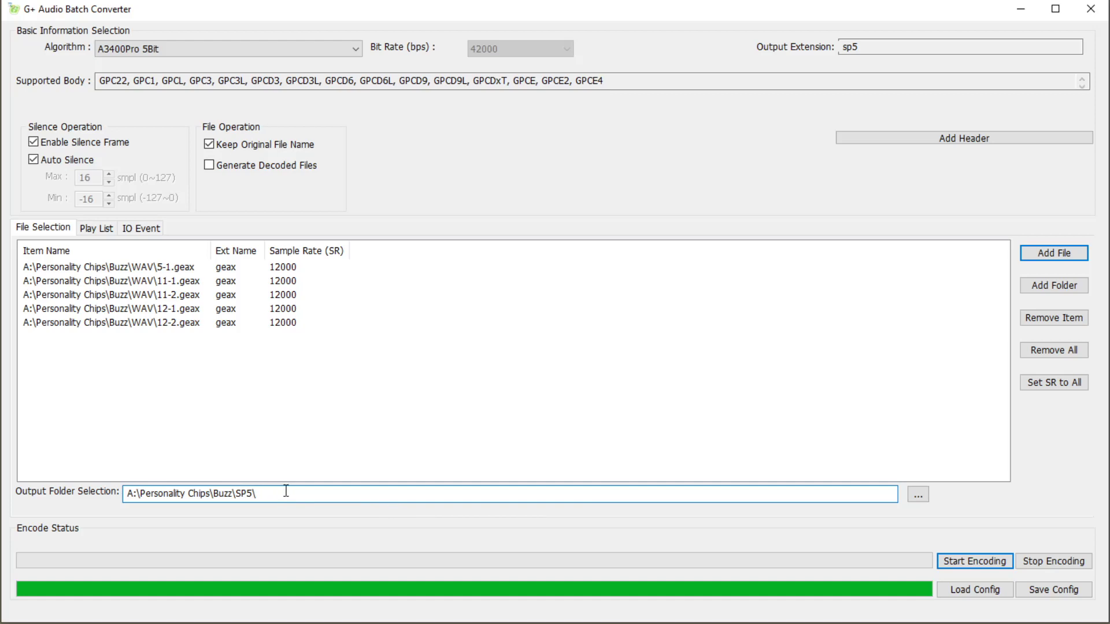
pyautogui.moveTo(279, 492); pyautogui.dragTo(125, 491)
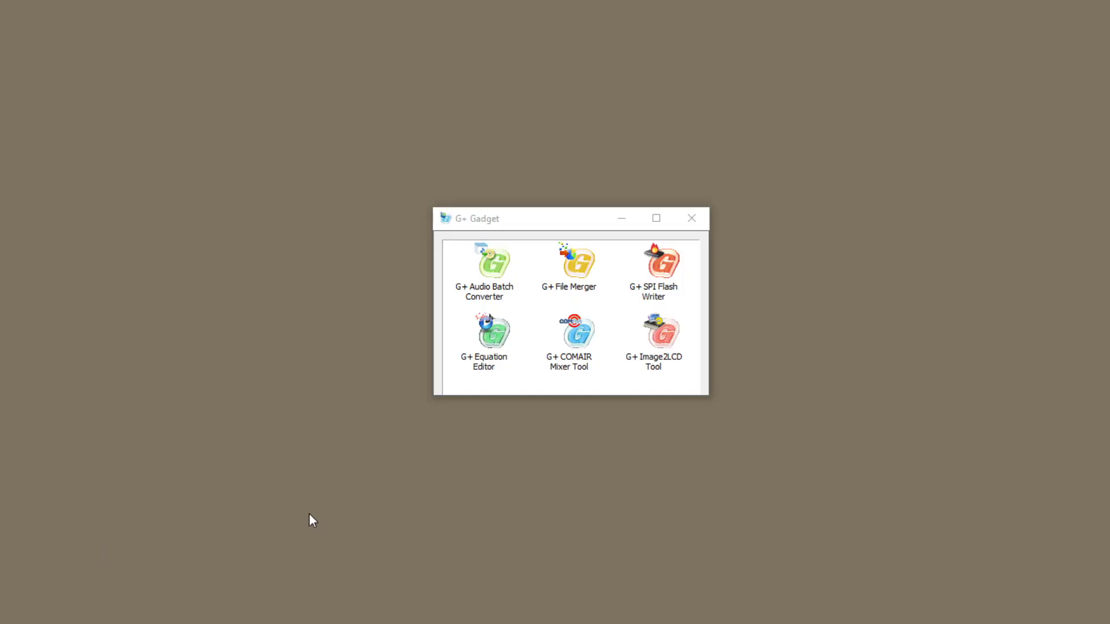
# Launch G+ File Merger, open the buzz.fmproj project from the Buzz folder and look through the files in group 1
pyautogui.doubleClick(578, 268)
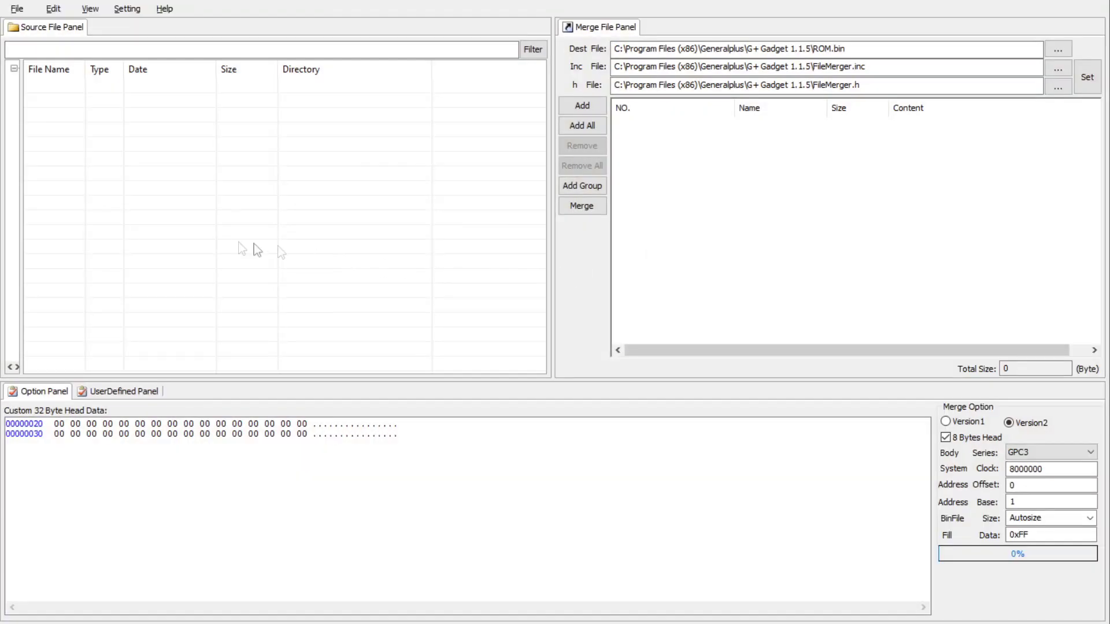
pyautogui.click(17, 8)
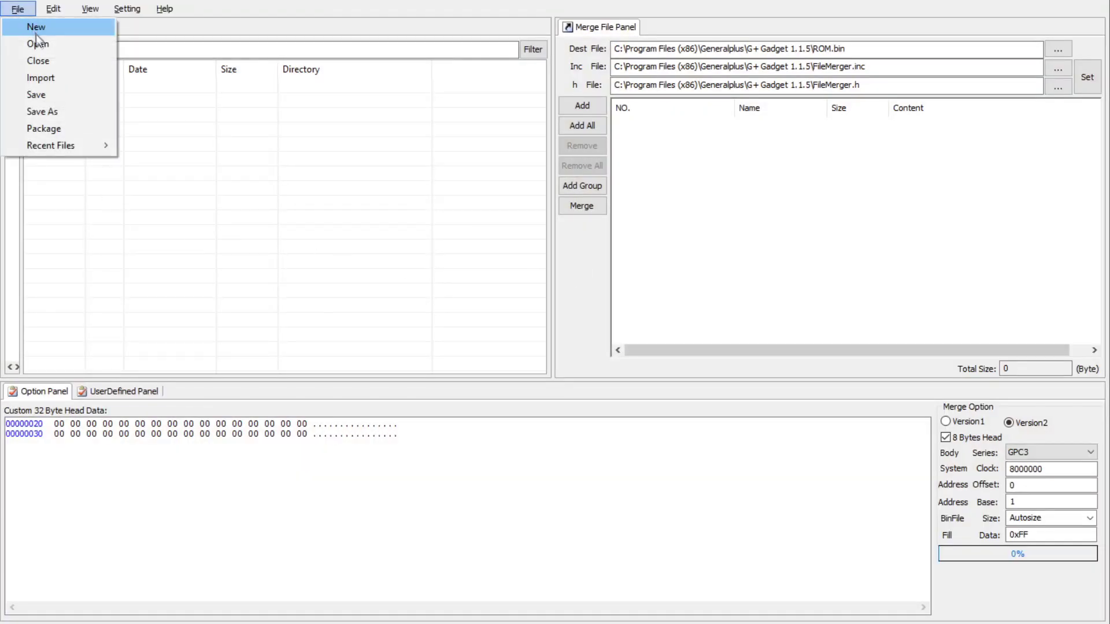
pyautogui.click(69, 44)
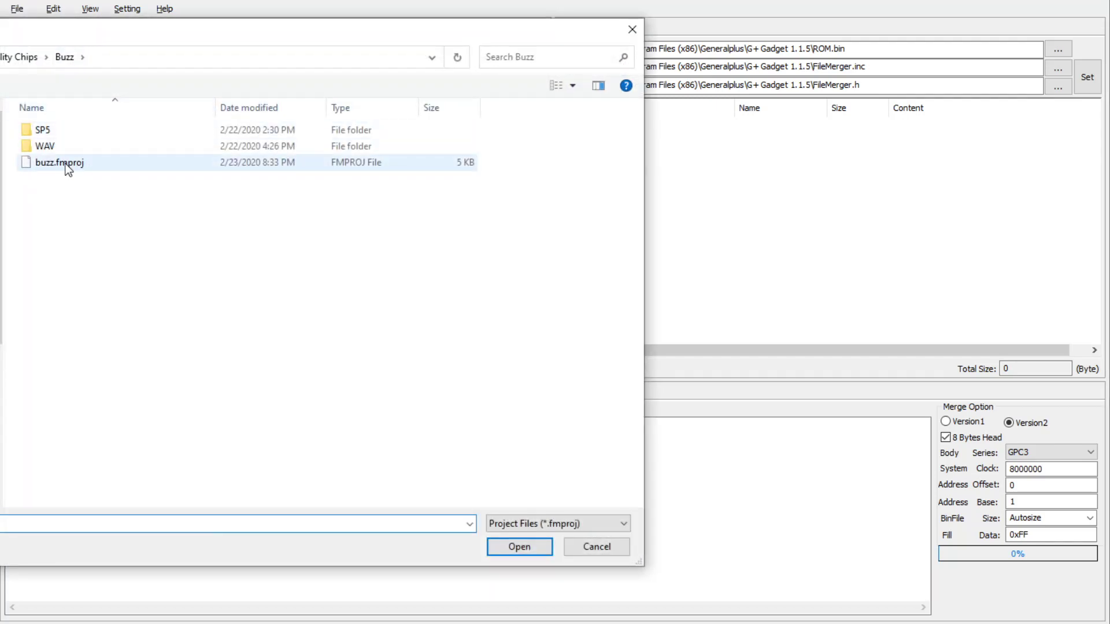
pyautogui.doubleClick(65, 163)
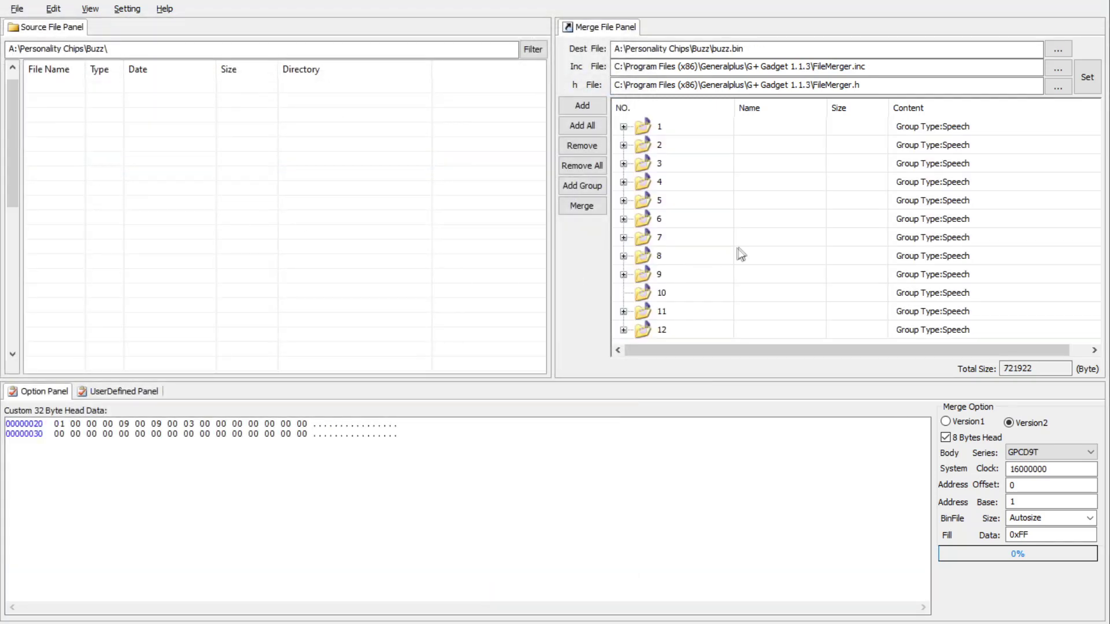
pyautogui.click(623, 126)
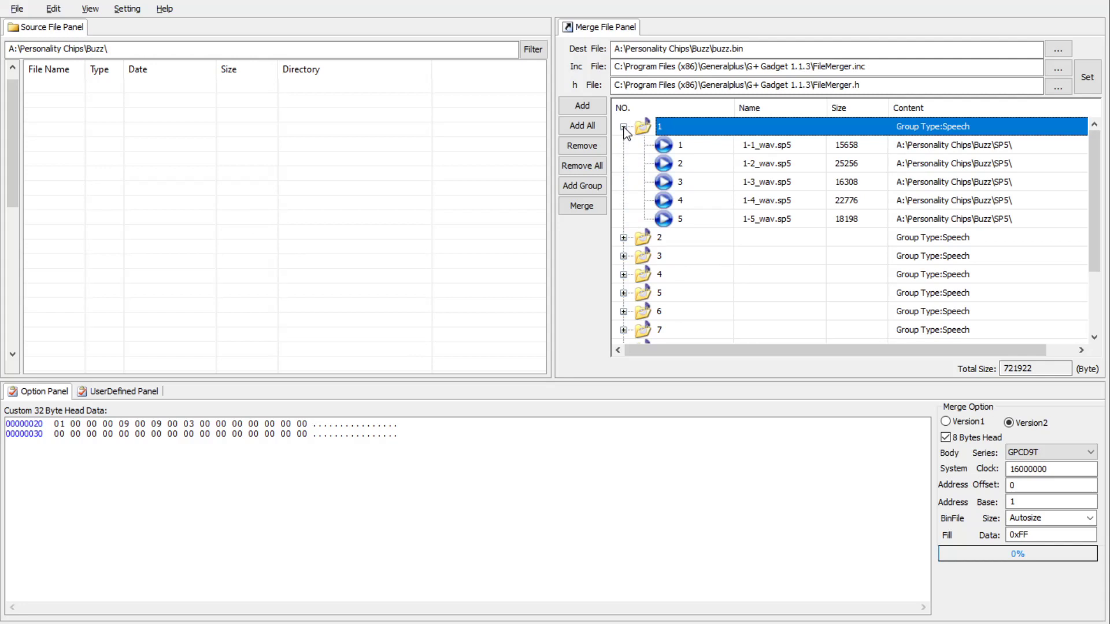
pyautogui.scroll(-2, 631, 178)
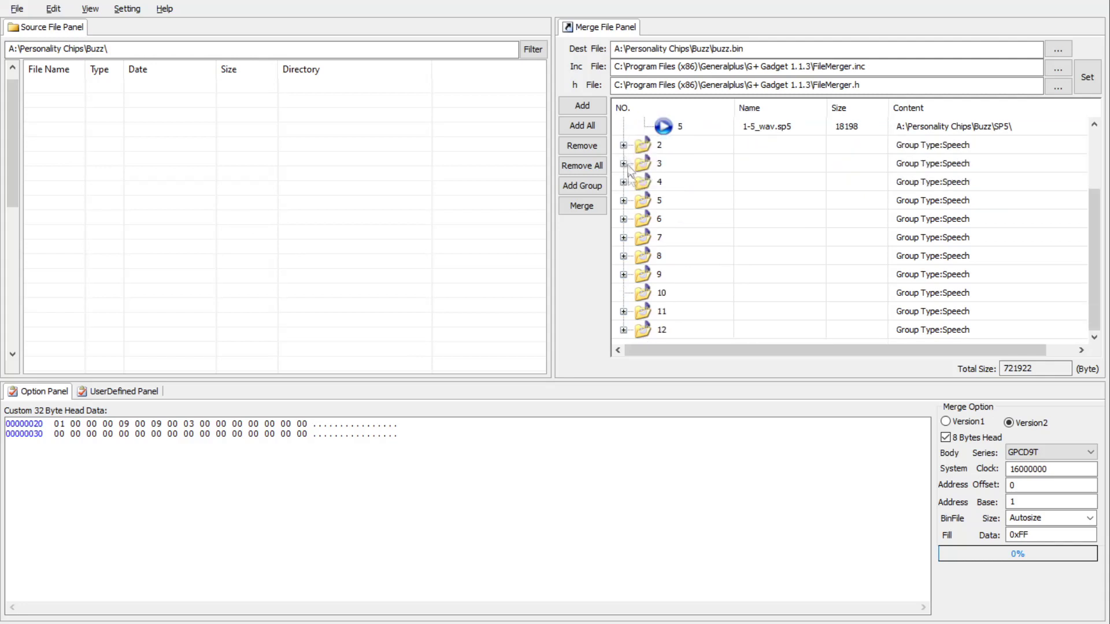
pyautogui.scroll(2, 630, 187)
pyautogui.click(623, 127)
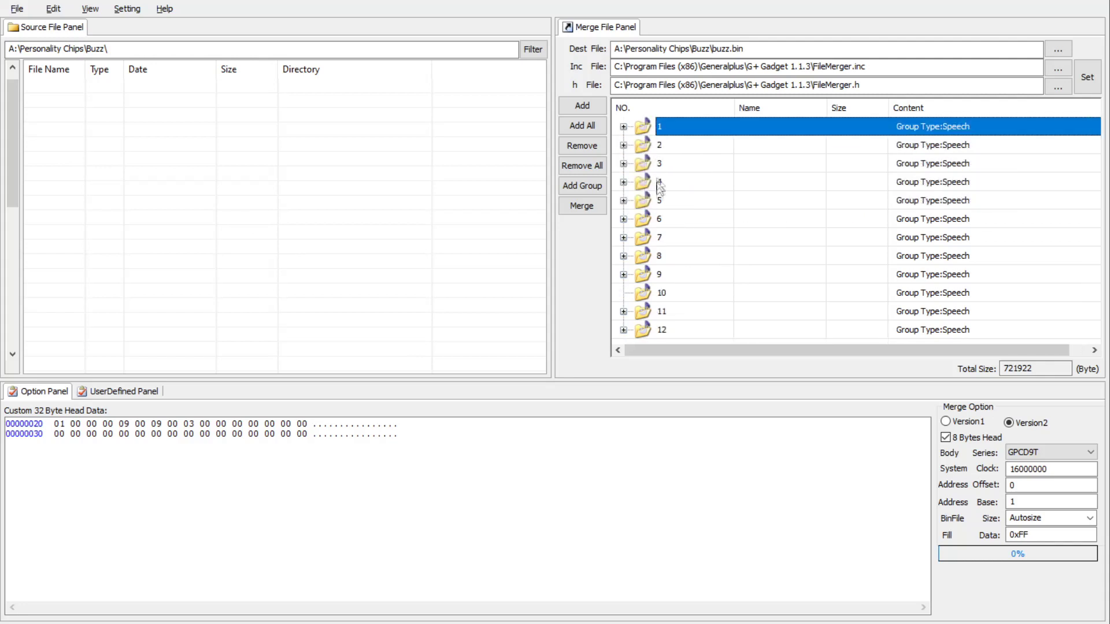
# Remove 5-1_geax.sp5 from speech group 5 of the merge list
pyautogui.click(624, 201)
pyautogui.click(712, 225)
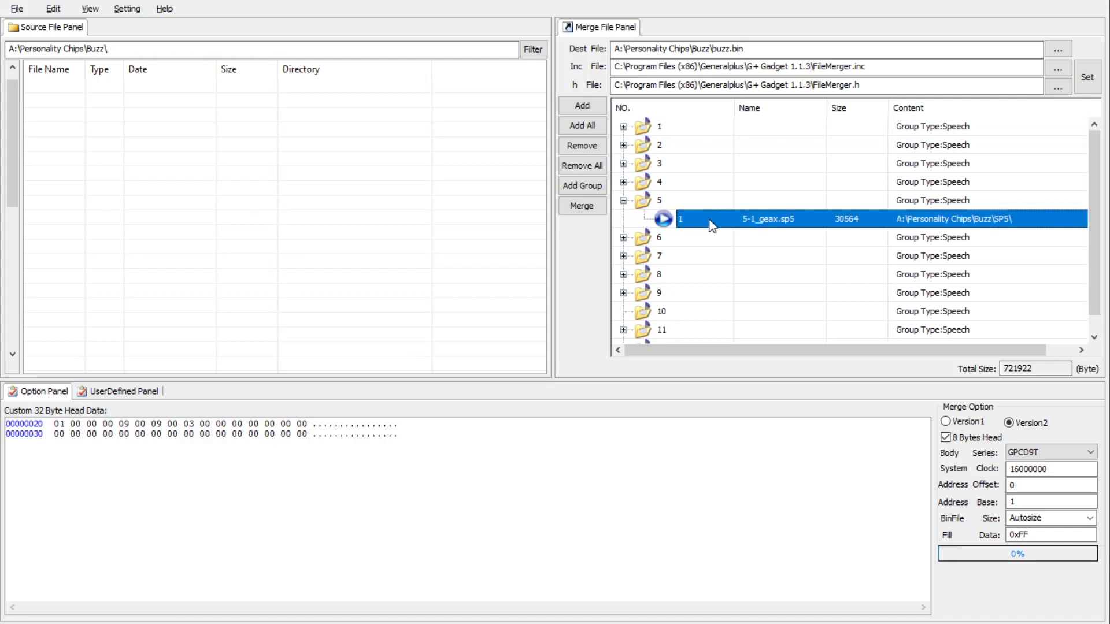
pyautogui.press('Delete')
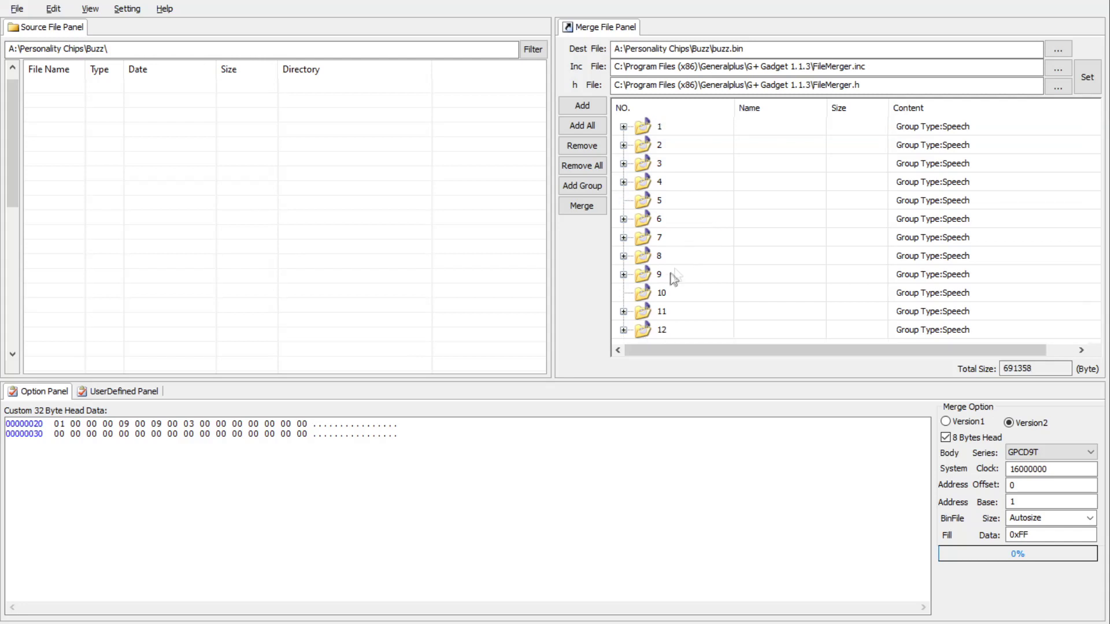
# Remove both sound files from speech group 12 and both from speech group 11
pyautogui.click(623, 330)
pyautogui.click(716, 293)
pyautogui.click(715, 308)
pyautogui.press('Delete')
pyautogui.press('Delete')
pyautogui.click(625, 312)
pyautogui.click(706, 317)
pyautogui.press('Delete')
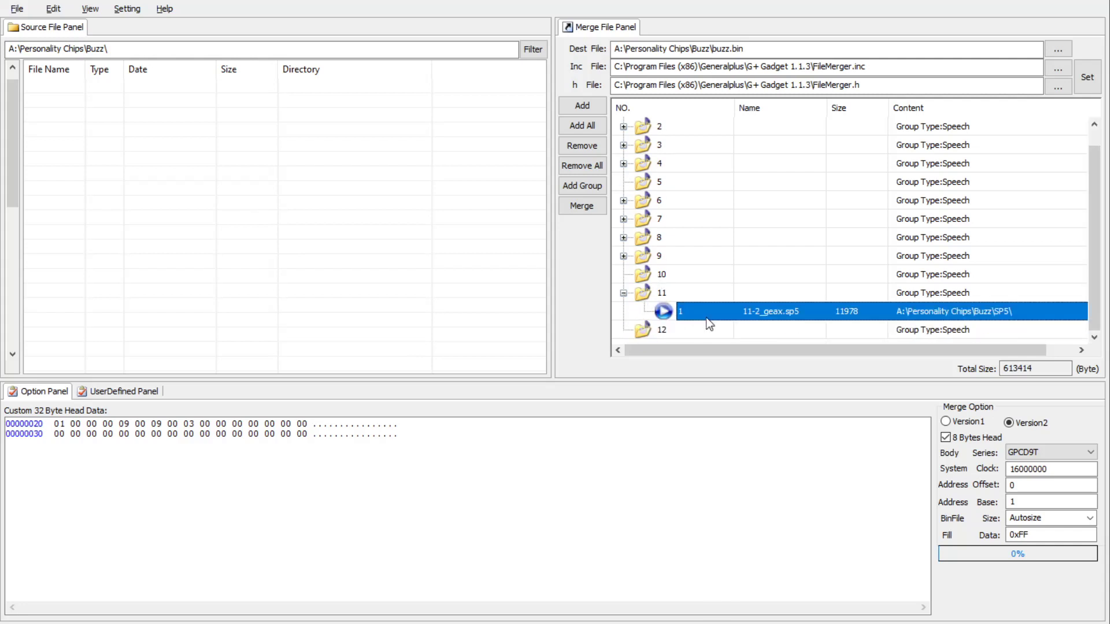
pyautogui.press('Delete')
# List the source files of A:\Personality Chips\Buzz\SP5 with the default file filter, sort them newest first and widen the file name column
pyautogui.click(140, 51)
pyautogui.write('SP5')
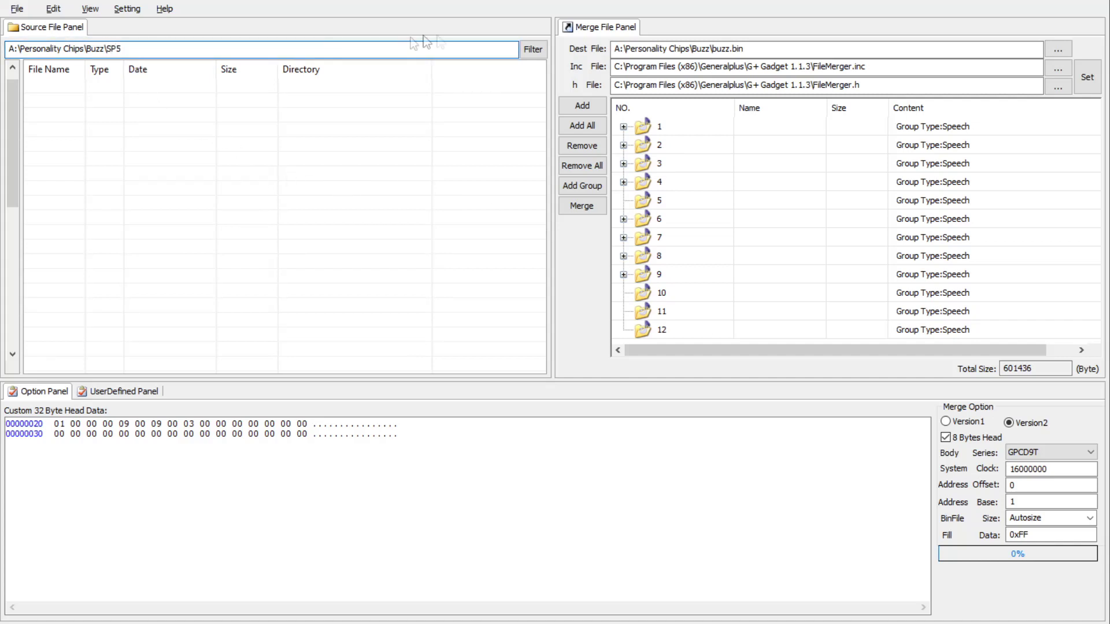
pyautogui.click(532, 49)
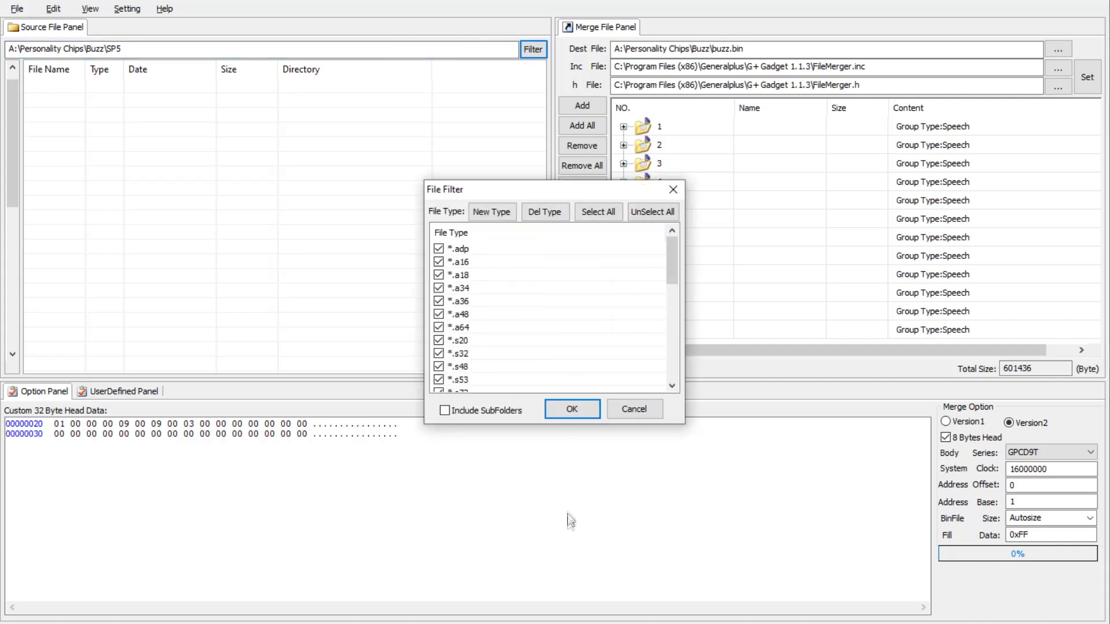
pyautogui.click(578, 410)
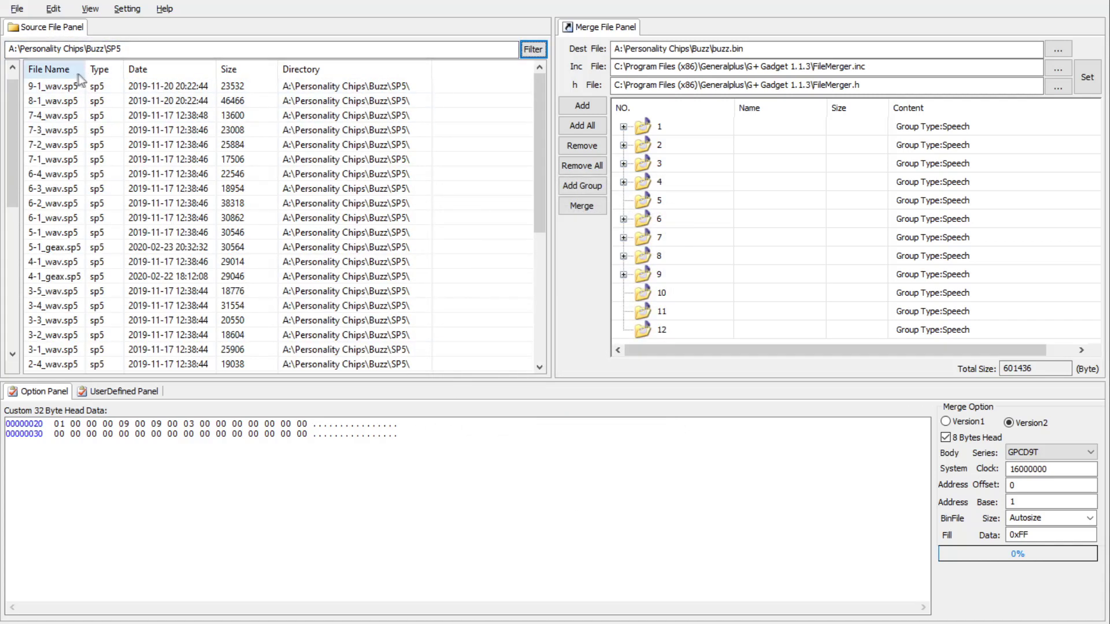
pyautogui.moveTo(87, 74); pyautogui.dragTo(90, 74)
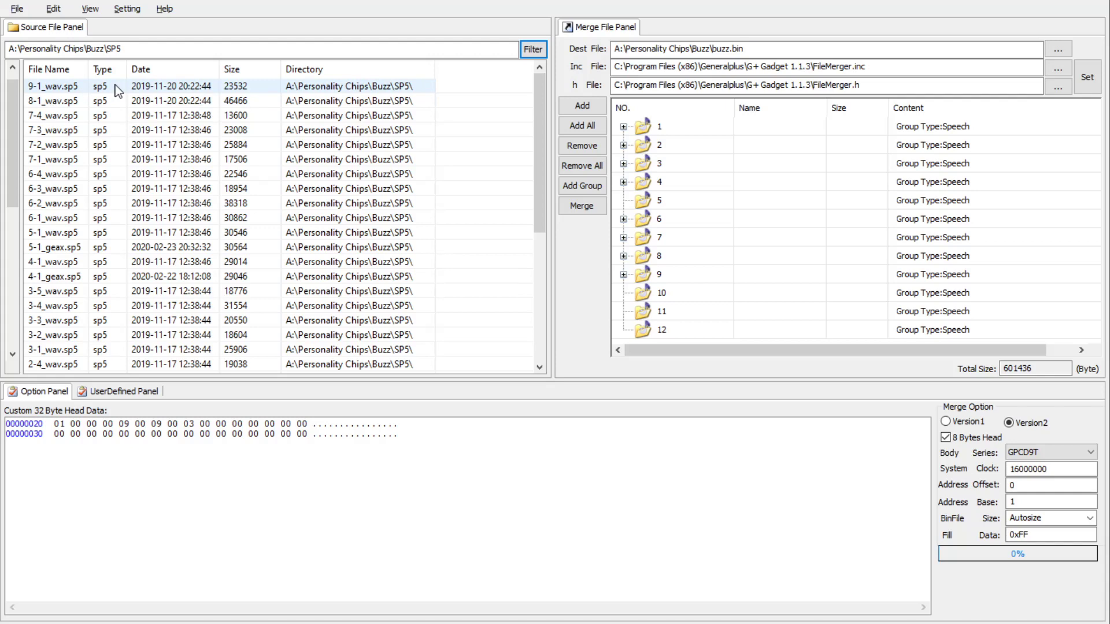
pyautogui.click(184, 75)
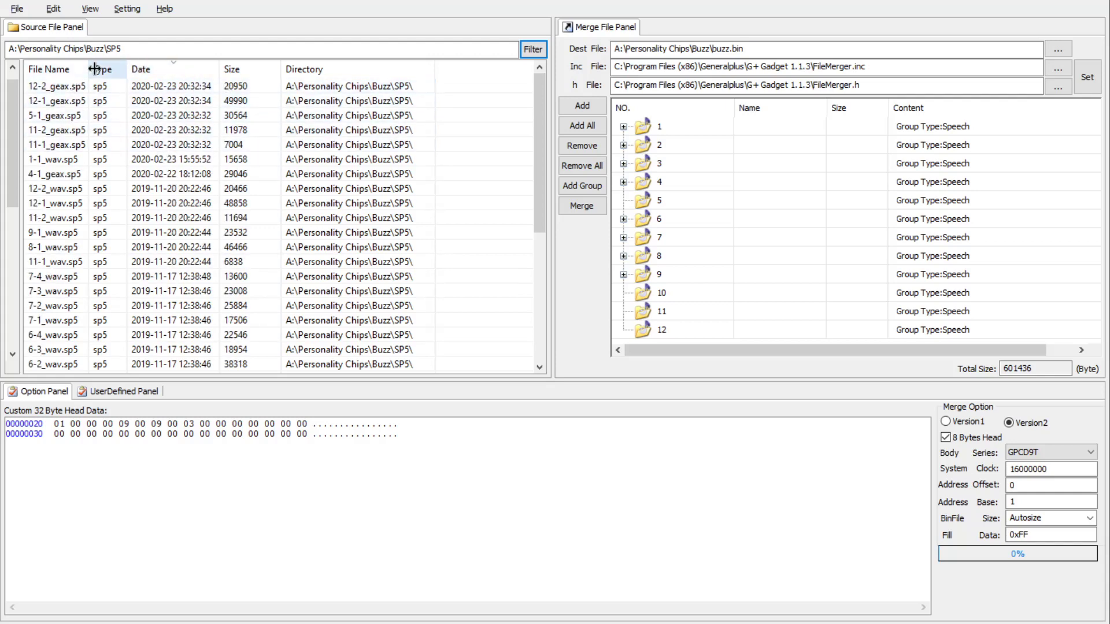
pyautogui.moveTo(87, 69); pyautogui.dragTo(149, 70)
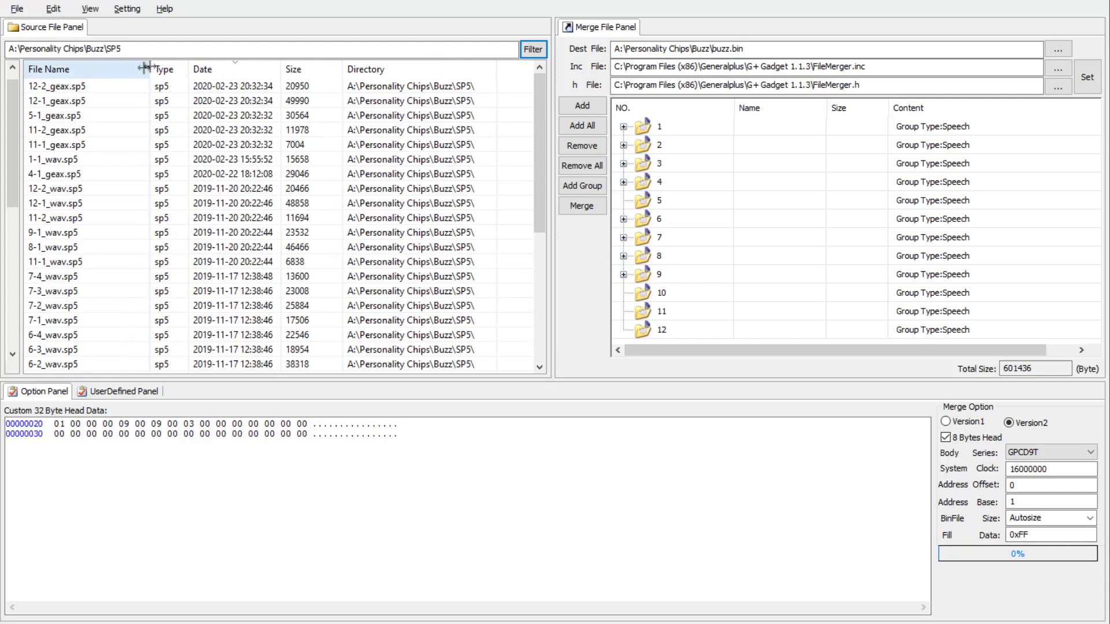
# Add the five newest source files, 12-2, 12-1, 5-1, 11-2 and 11-1_geax.sp5, to speech group 12
pyautogui.click(92, 143)
pyautogui.moveTo(92, 140); pyautogui.dragTo(88, 85)
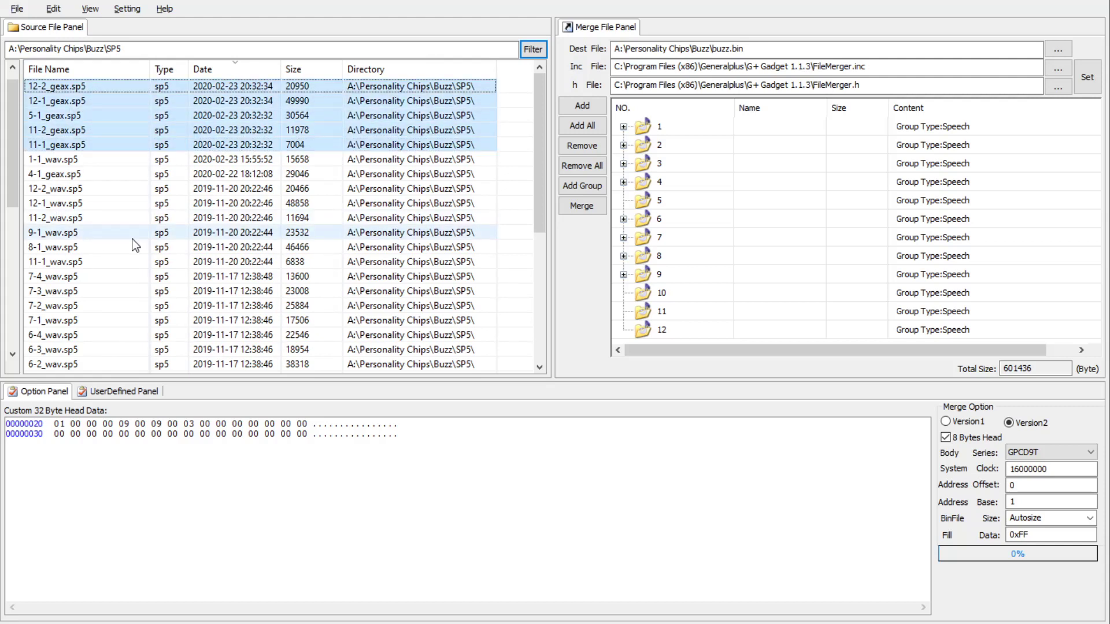
pyautogui.click(696, 329)
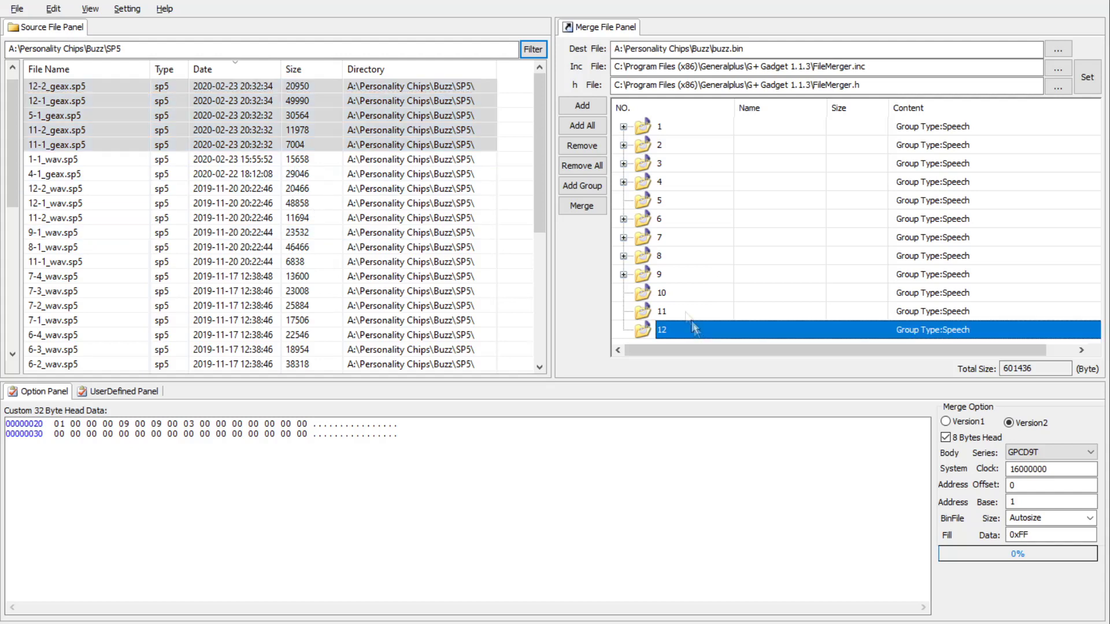
pyautogui.click(582, 107)
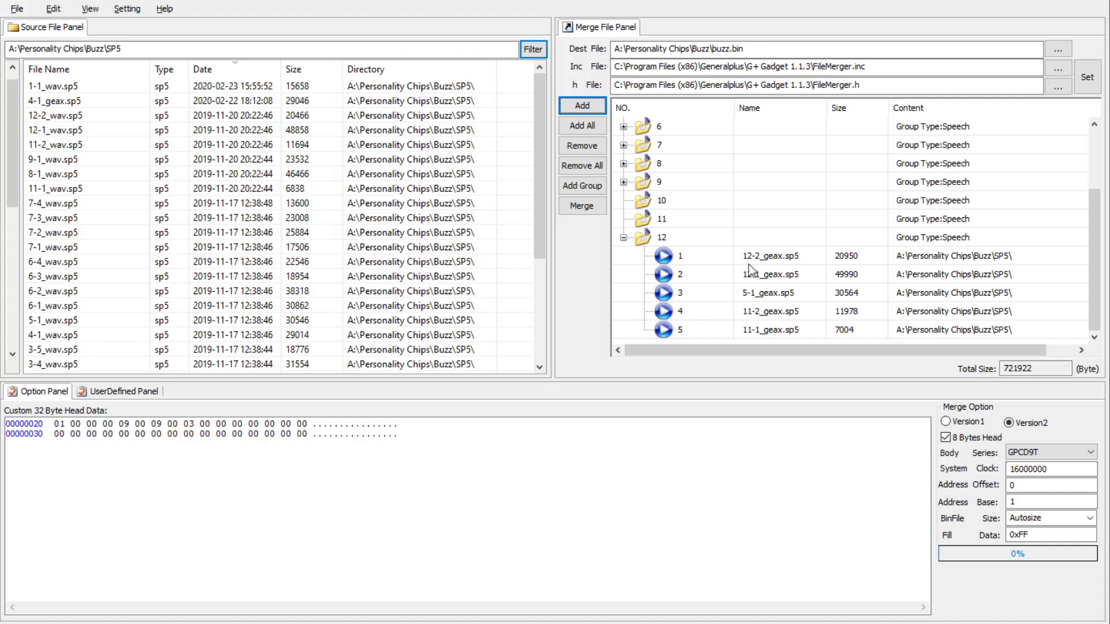
# Move 11-2_geax.sp5 and 11-1_geax.sp5 from group 12 into group 11, and 5-1_geax.sp5 into group 5
pyautogui.click(781, 294)
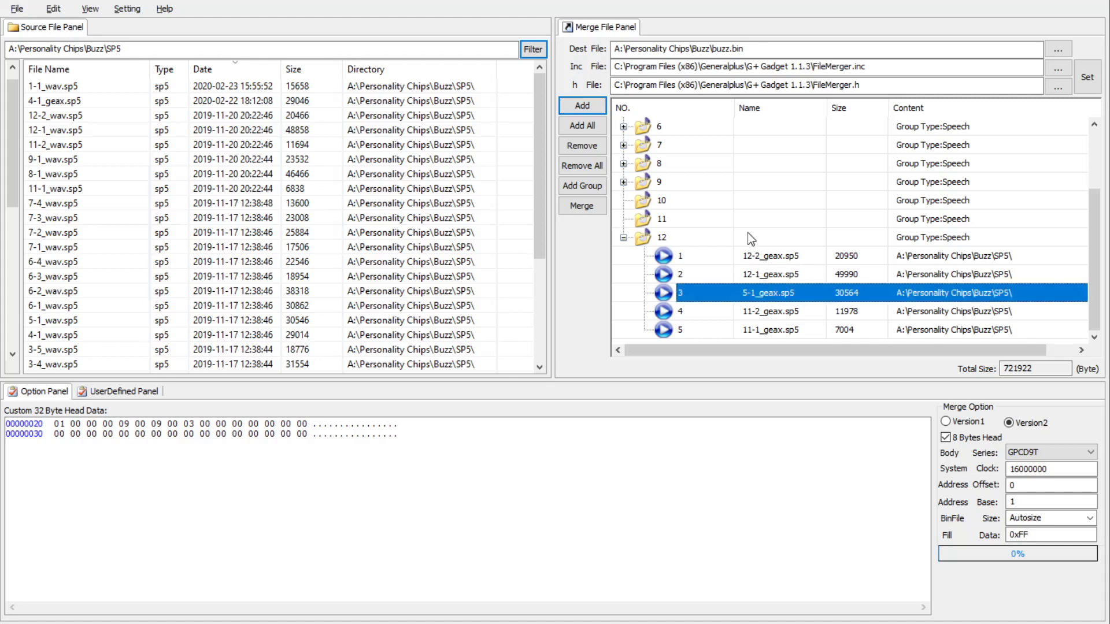
pyautogui.click(786, 313)
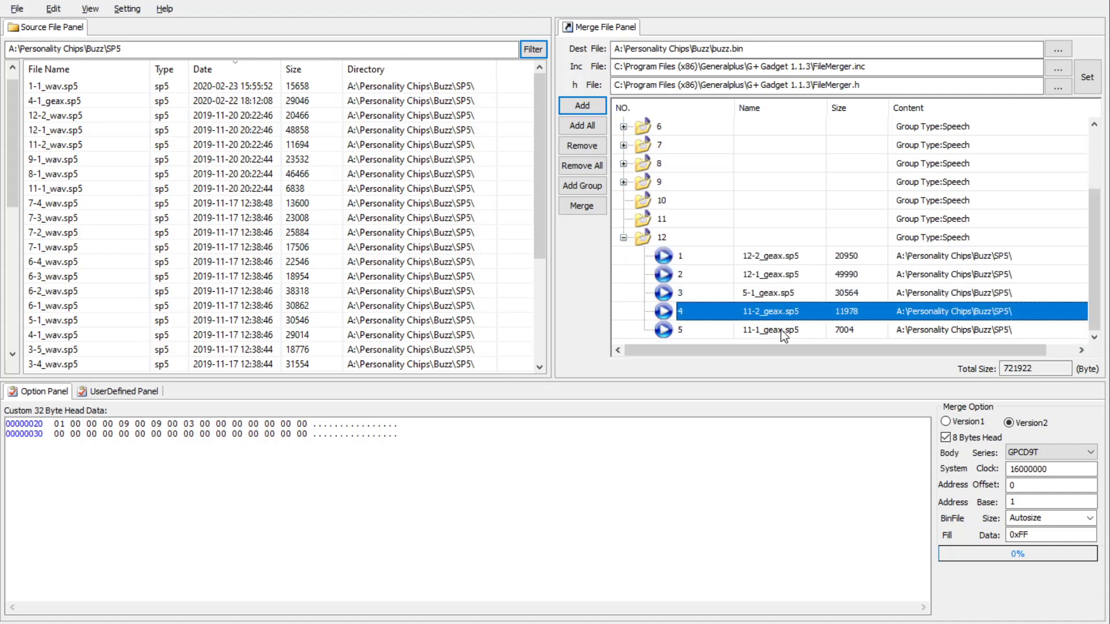
pyautogui.keyDown('shift'); pyautogui.click(784, 335); pyautogui.keyUp('shift')
pyautogui.moveTo(768, 314); pyautogui.dragTo(761, 226)
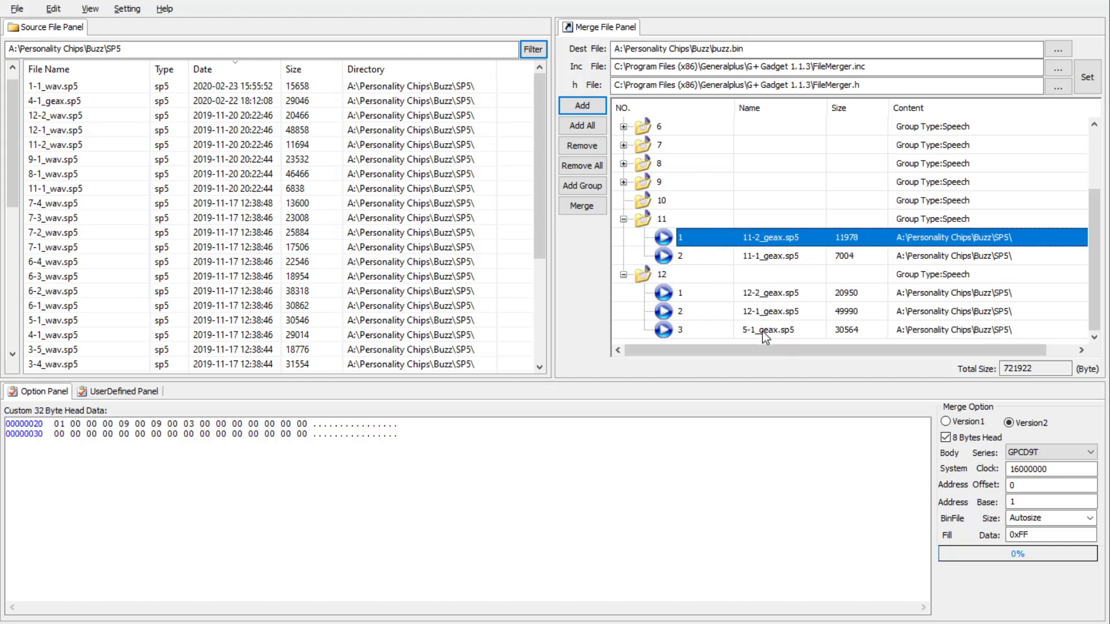
pyautogui.click(623, 219)
pyautogui.moveTo(766, 326); pyautogui.dragTo(704, 147)
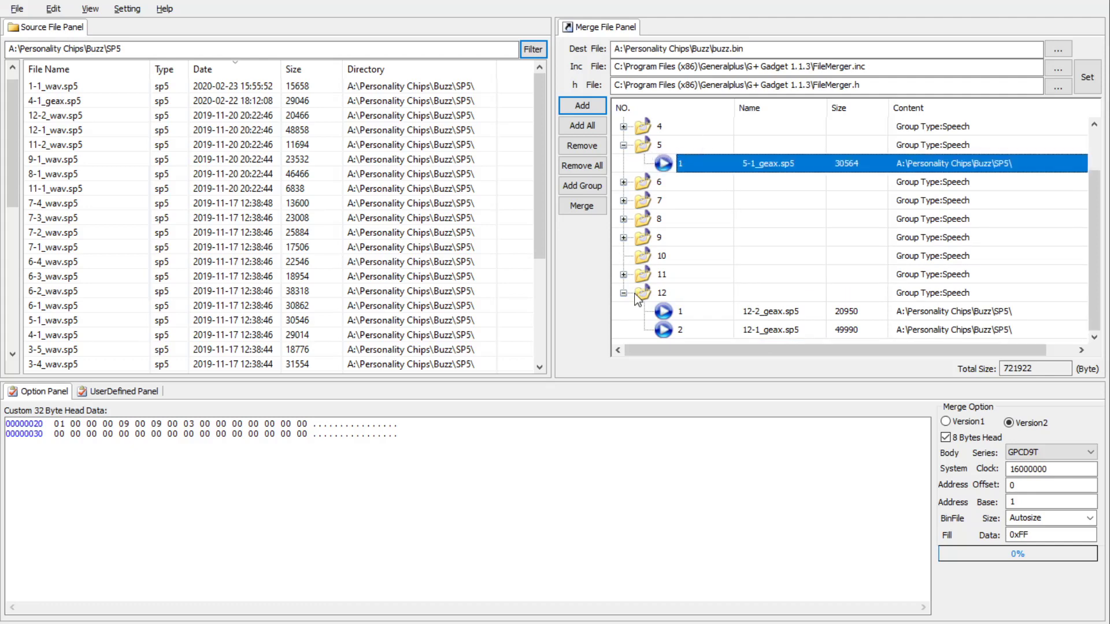
# Reorder groups 11 and 12 so that 11-1_geax.sp5 precedes 11-2_geax.sp5 and 12-1_geax.sp5 precedes 12-2_geax.sp5
pyautogui.click(623, 274)
pyautogui.scroll(-1, 761, 245)
pyautogui.moveTo(774, 275); pyautogui.dragTo(782, 254)
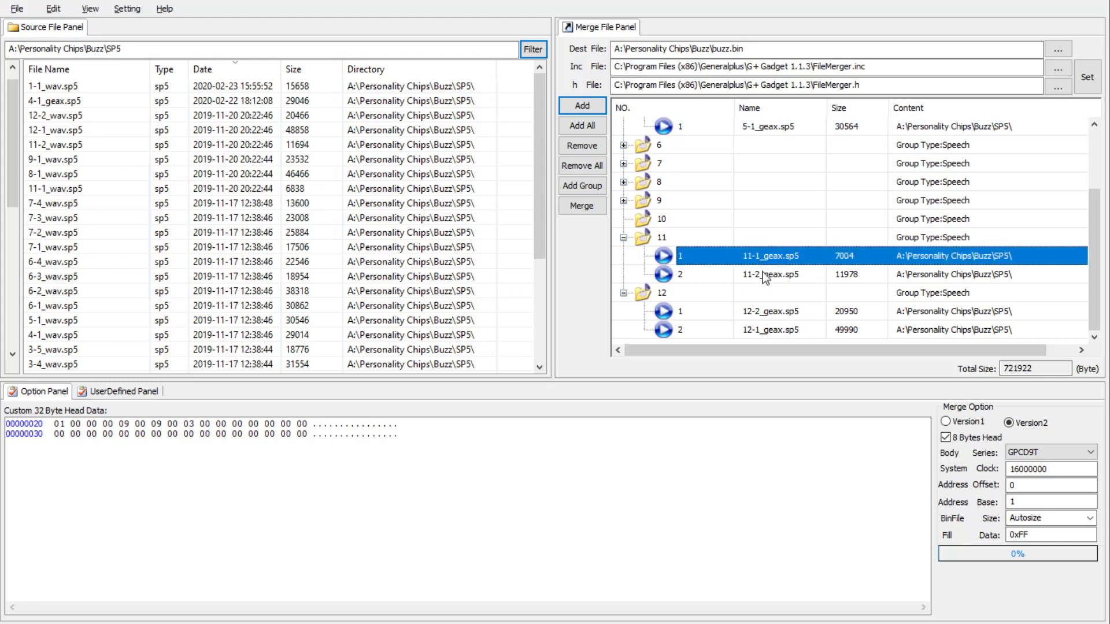
pyautogui.moveTo(772, 327); pyautogui.dragTo(774, 312)
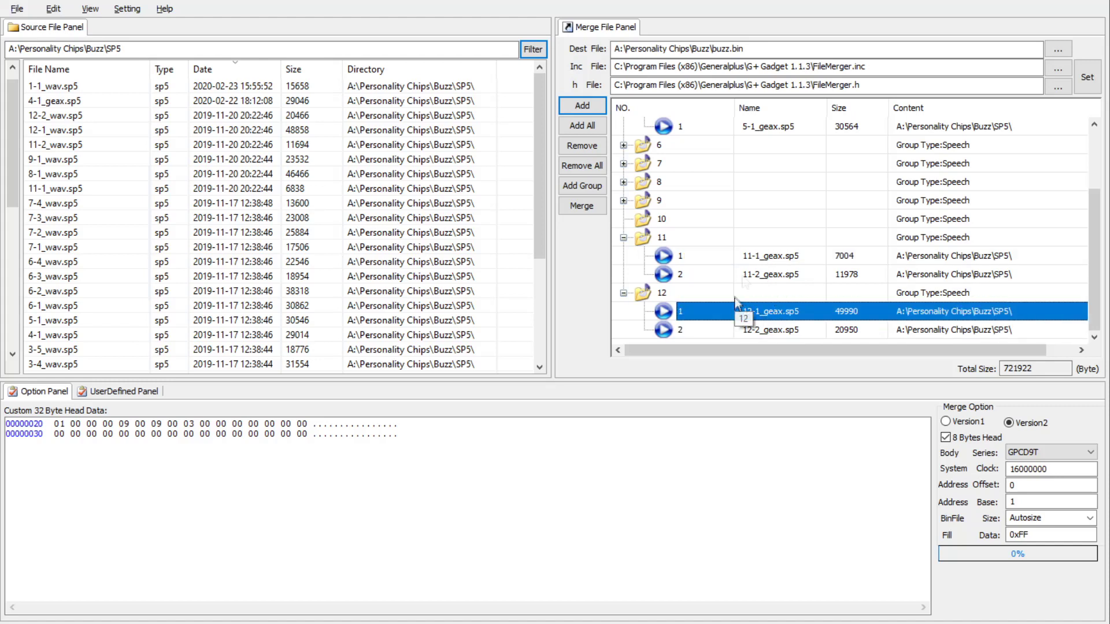
pyautogui.click(785, 259)
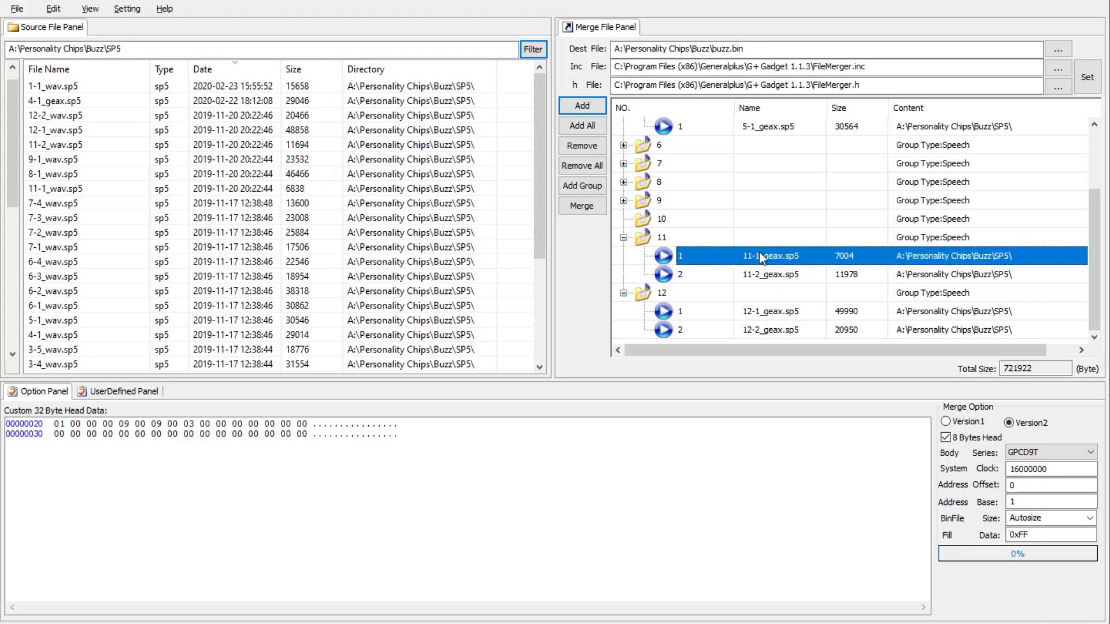
pyautogui.click(763, 274)
pyautogui.click(770, 315)
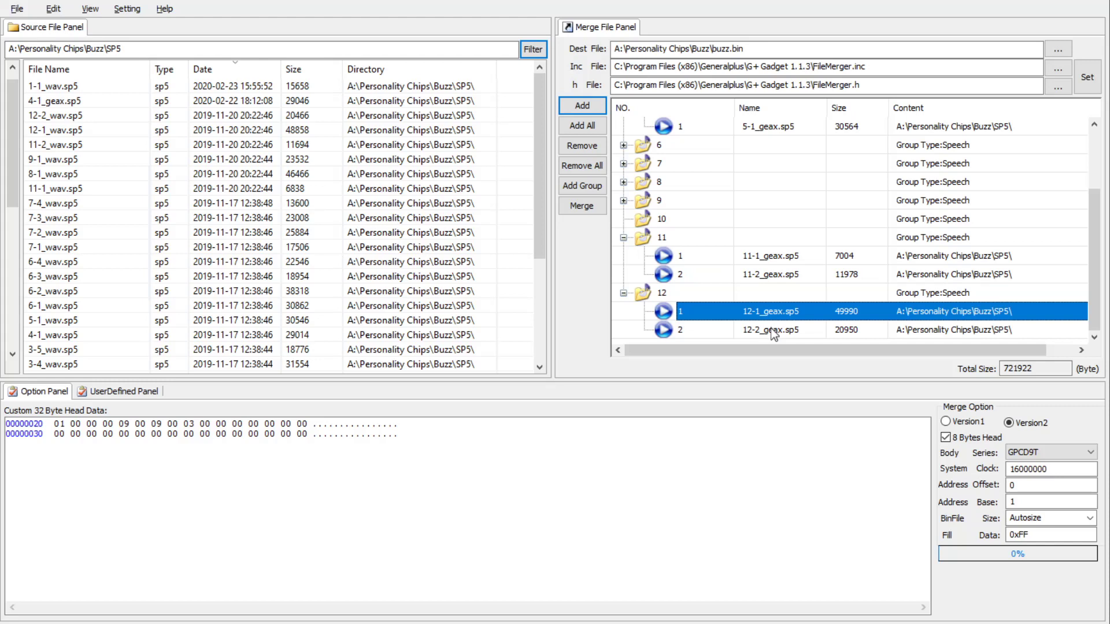
pyautogui.click(770, 328)
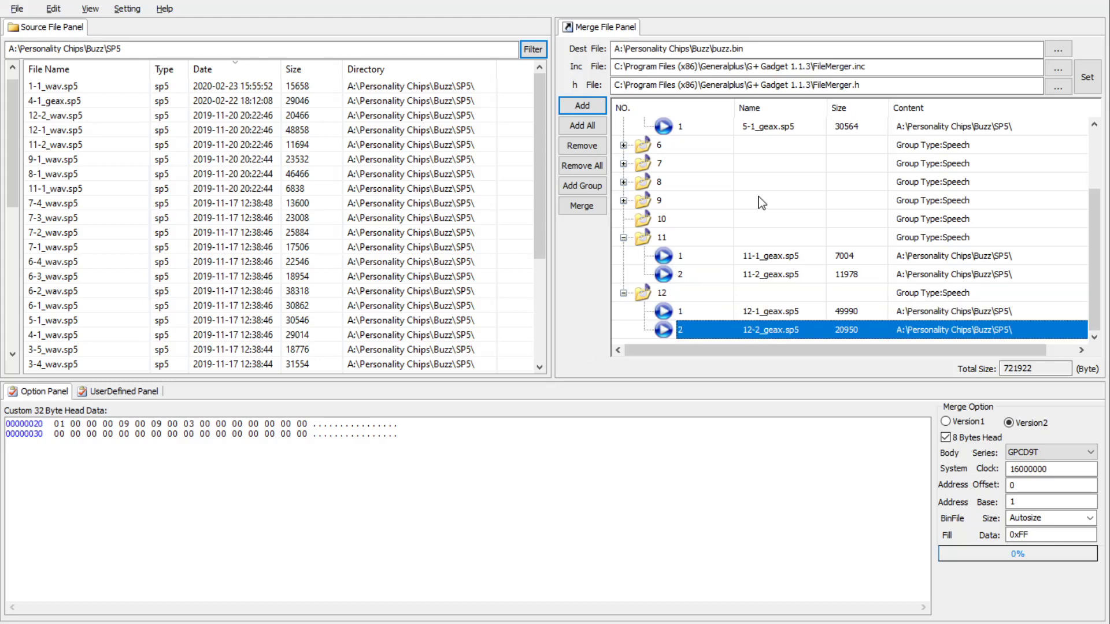
# Change the merge destination file to A:\Personality Chips\Buzz\buzz_v2.bin
pyautogui.click(807, 46)
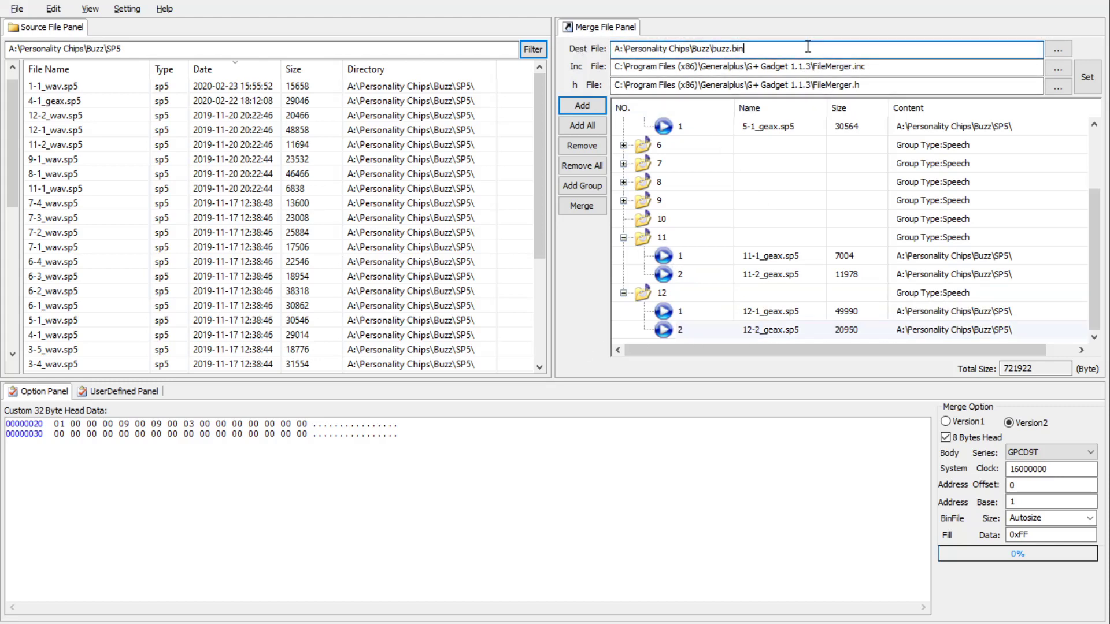
pyautogui.moveTo(826, 47); pyautogui.dragTo(586, 39)
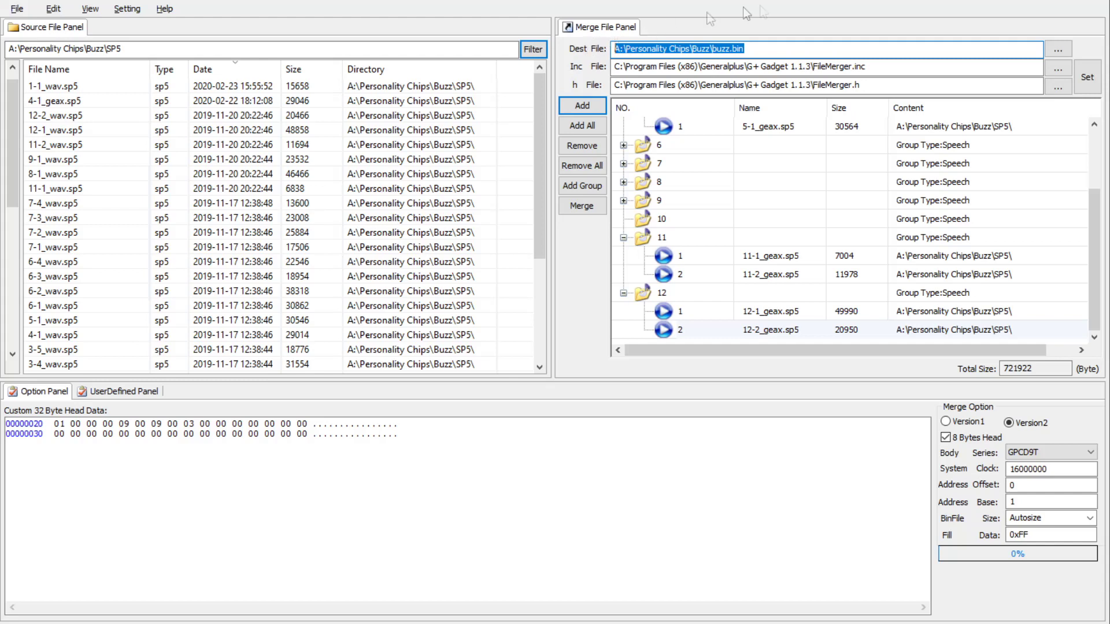
pyautogui.moveTo(779, 49); pyautogui.dragTo(596, 36)
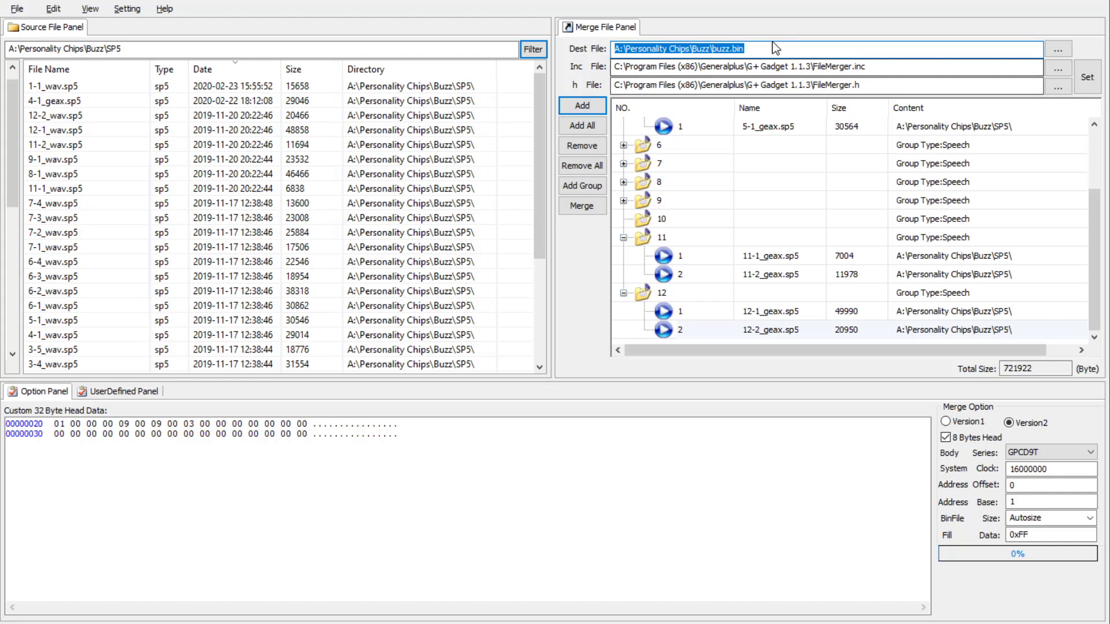
pyautogui.click(729, 49)
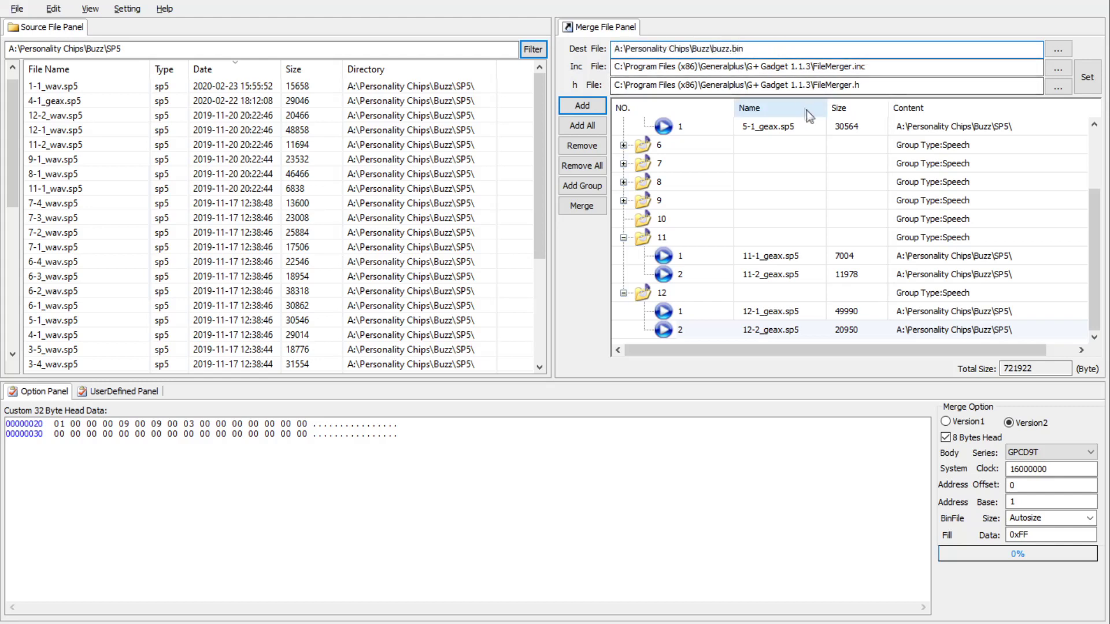
pyautogui.write('_v2')
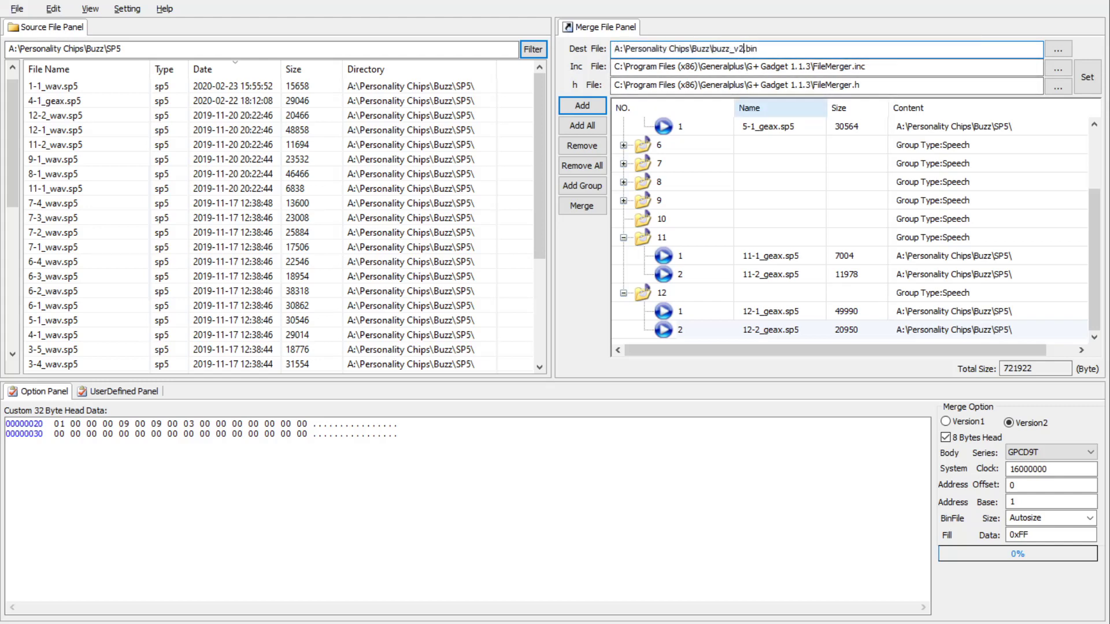
pyautogui.click(1084, 84)
pyautogui.press('Escape')
# Replace v2 in the destination file name so that it reads buzz_with_flashing_action.bin
pyautogui.moveTo(738, 49); pyautogui.dragTo(745, 49)
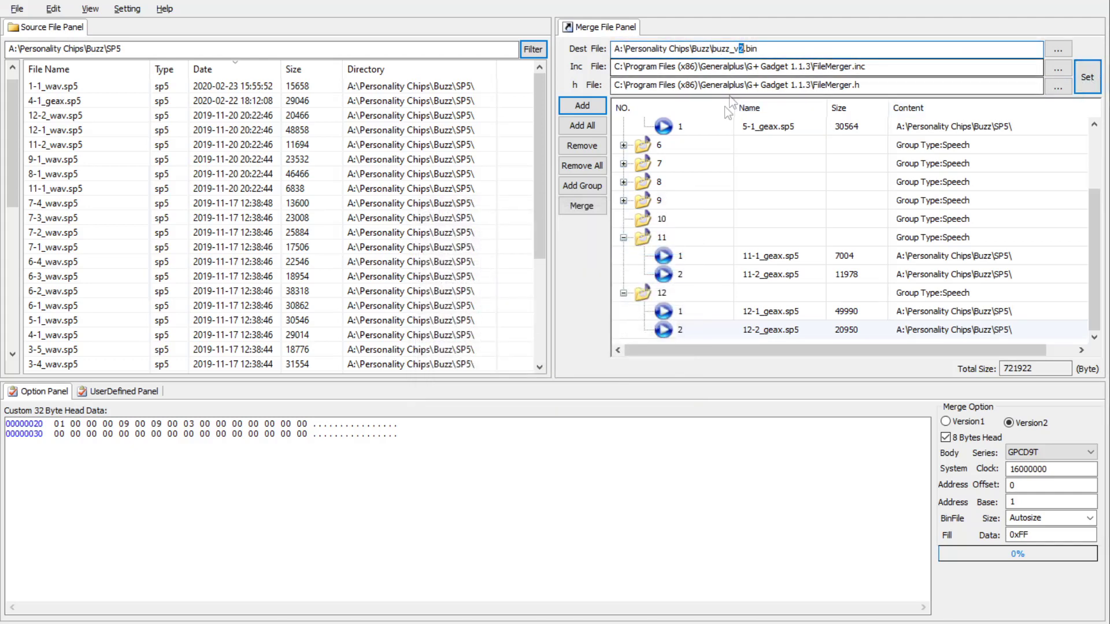
pyautogui.press('BackSpace')
pyautogui.press('BackSpace')
pyautogui.write('with_flashing_action')
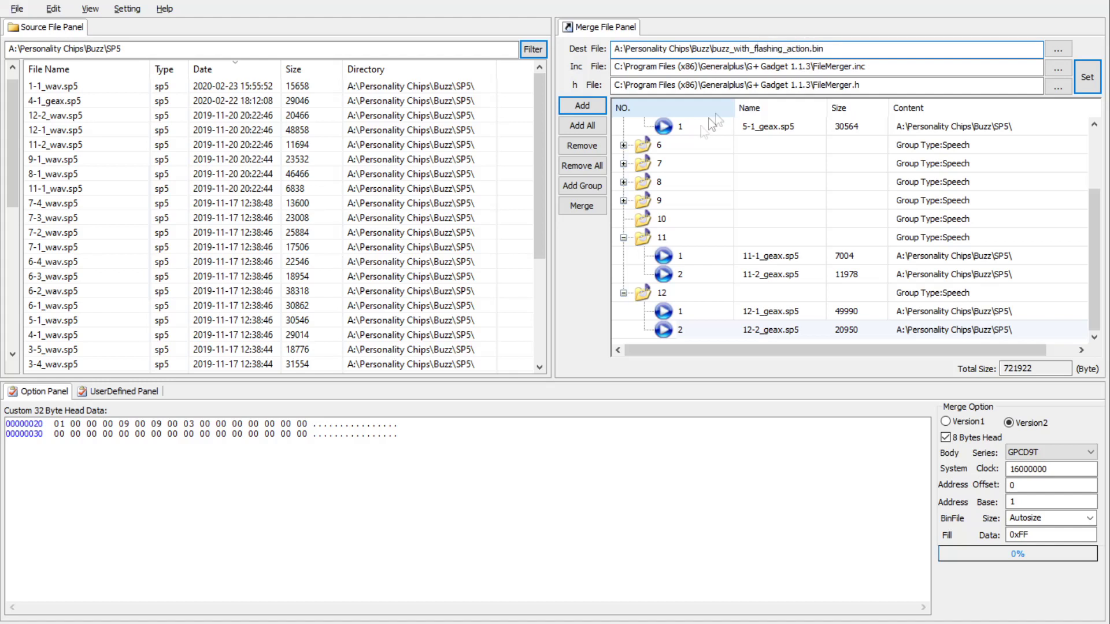
# Dismiss the file format settings without changes and merge the speech groups into the destination bin file
pyautogui.click(1091, 89)
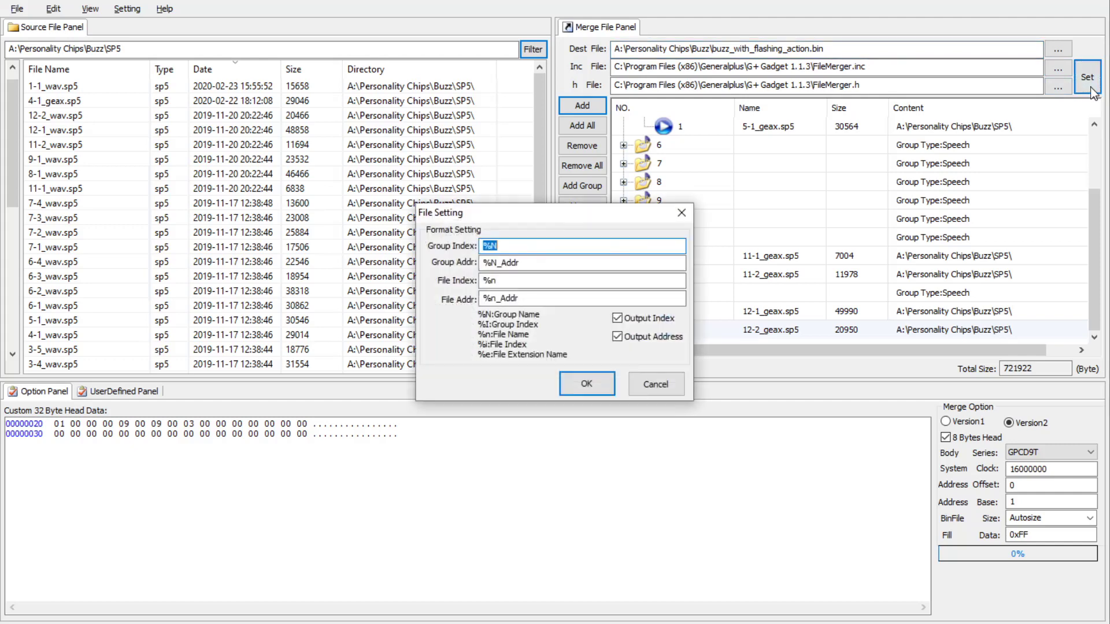
pyautogui.click(614, 394)
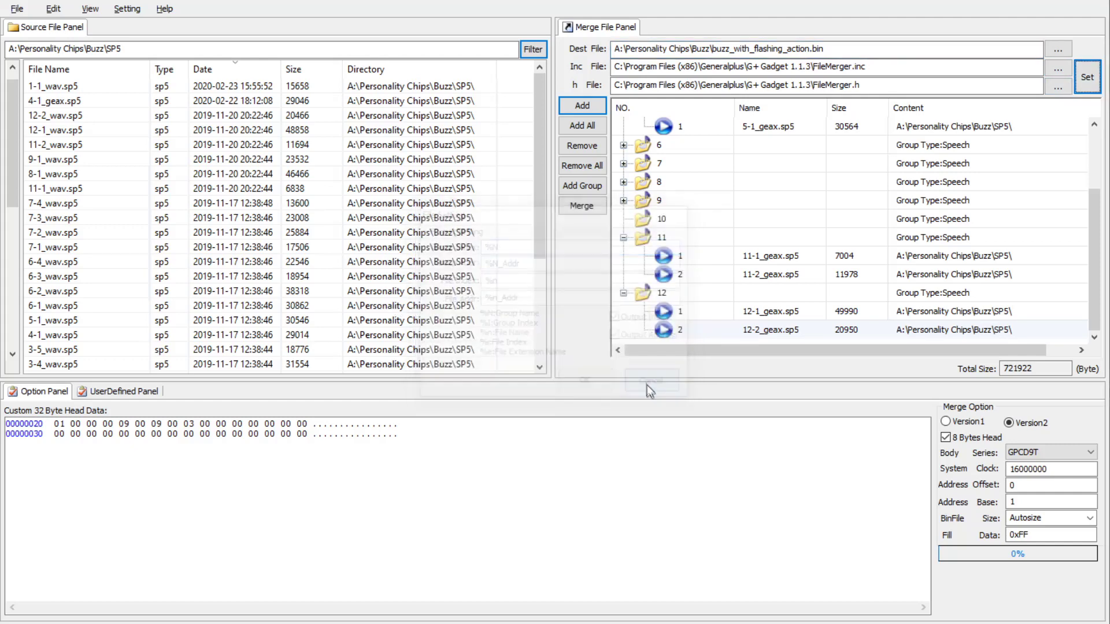
pyautogui.click(592, 206)
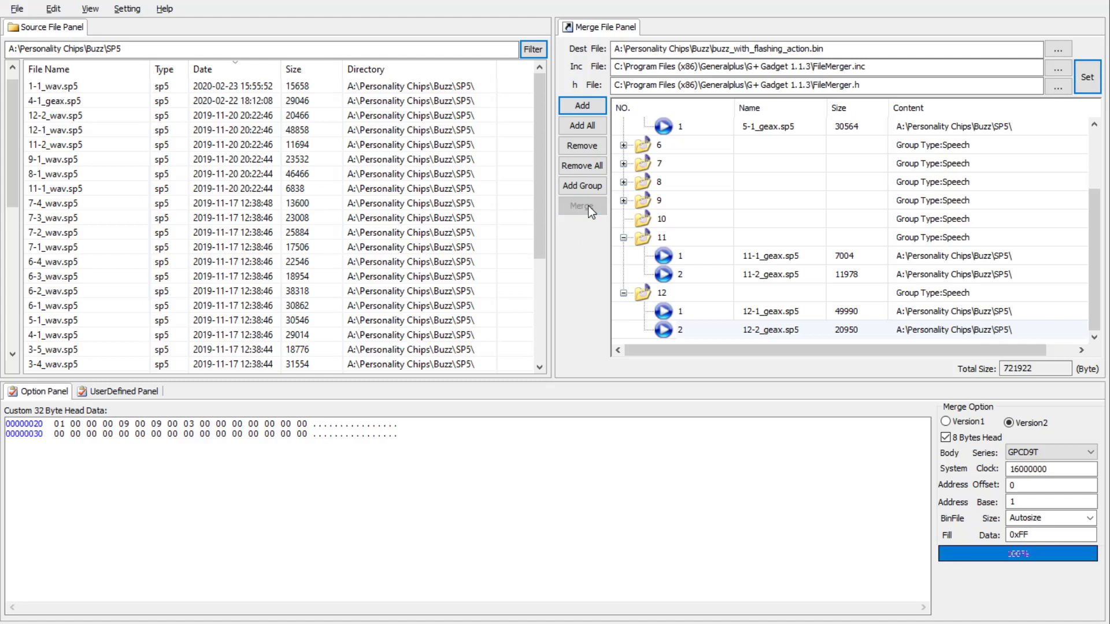